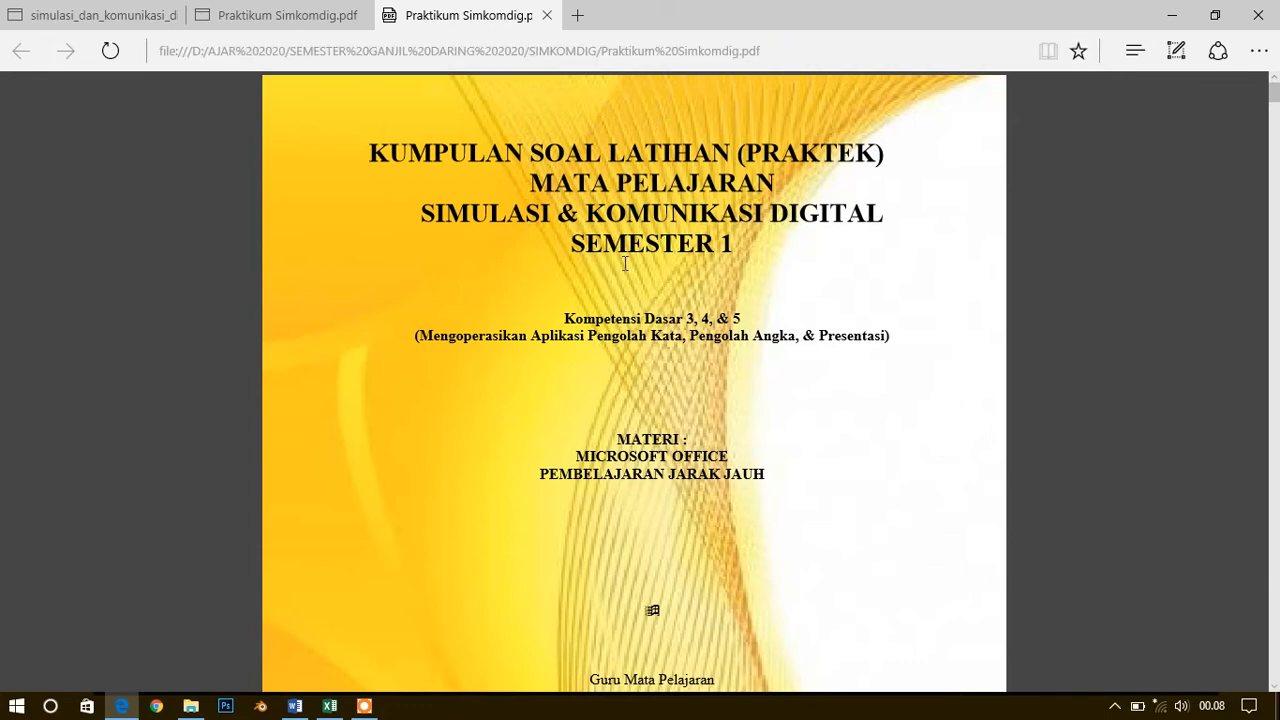
Look through the Word exercises in the practice PDF down to the Mail Merge exercise
scroll(638, 481, "down", 9)
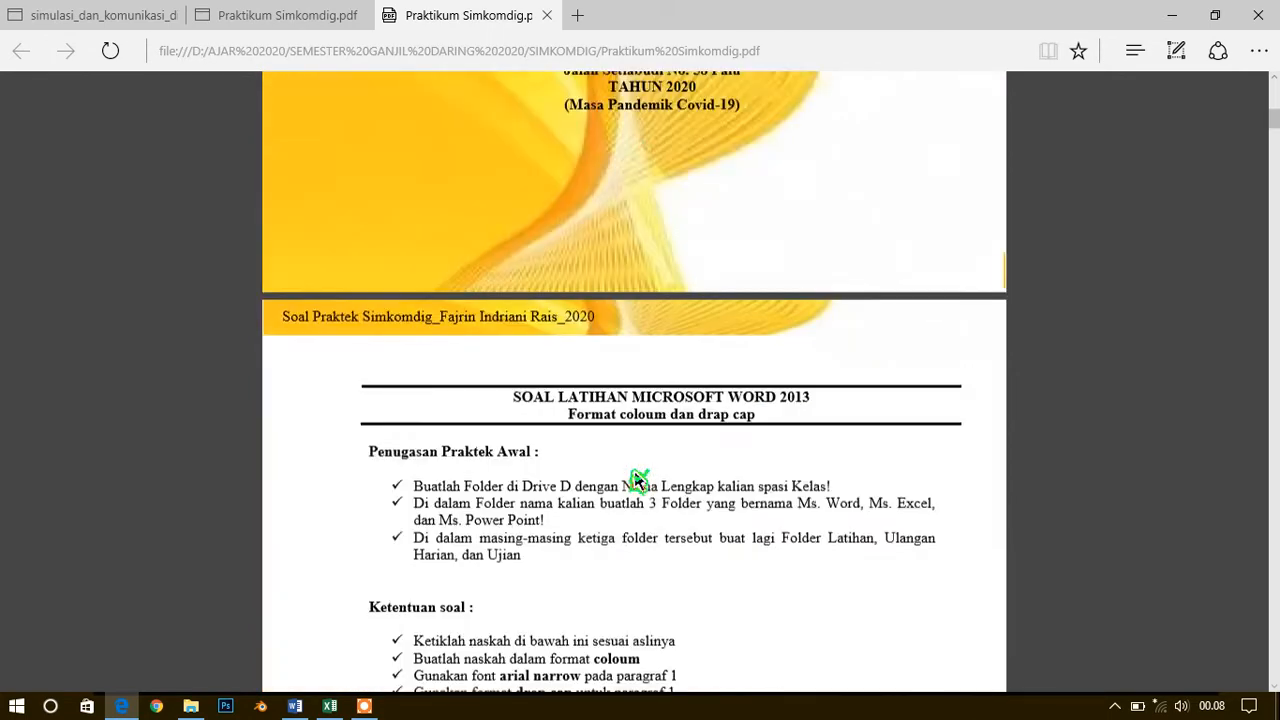
scroll(638, 481, "down", 20)
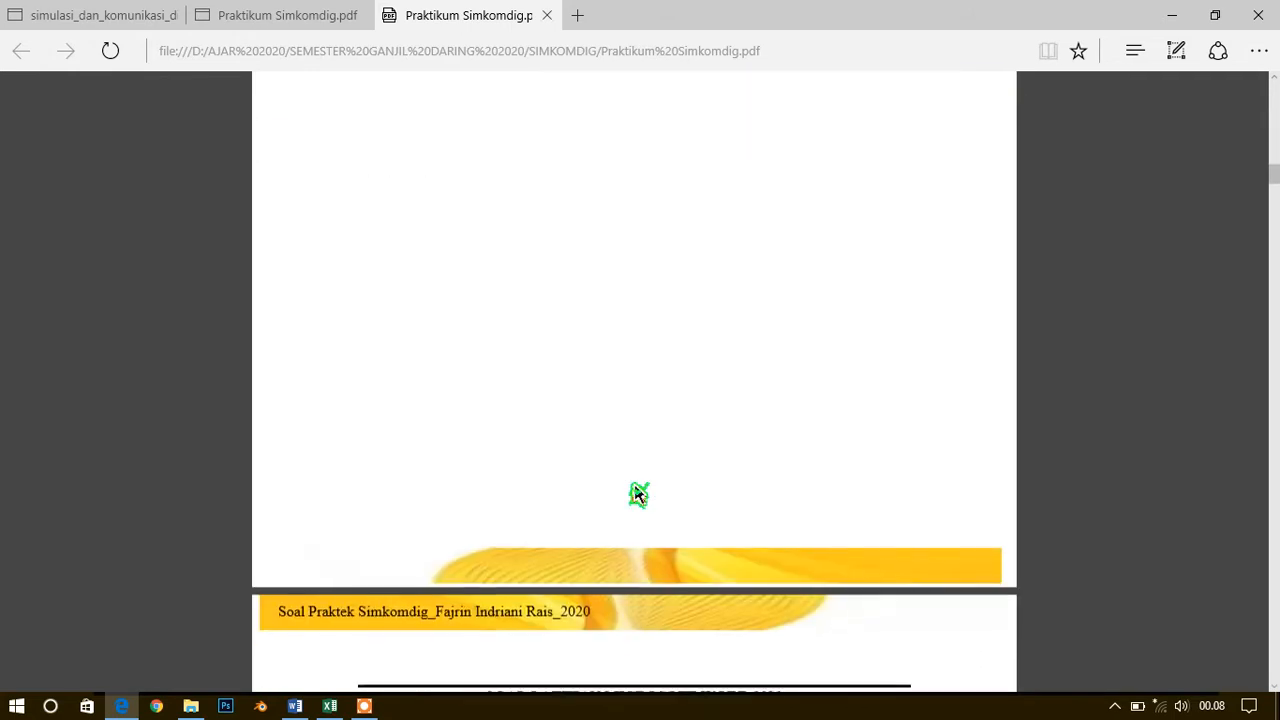
scroll(638, 494, "down", 18)
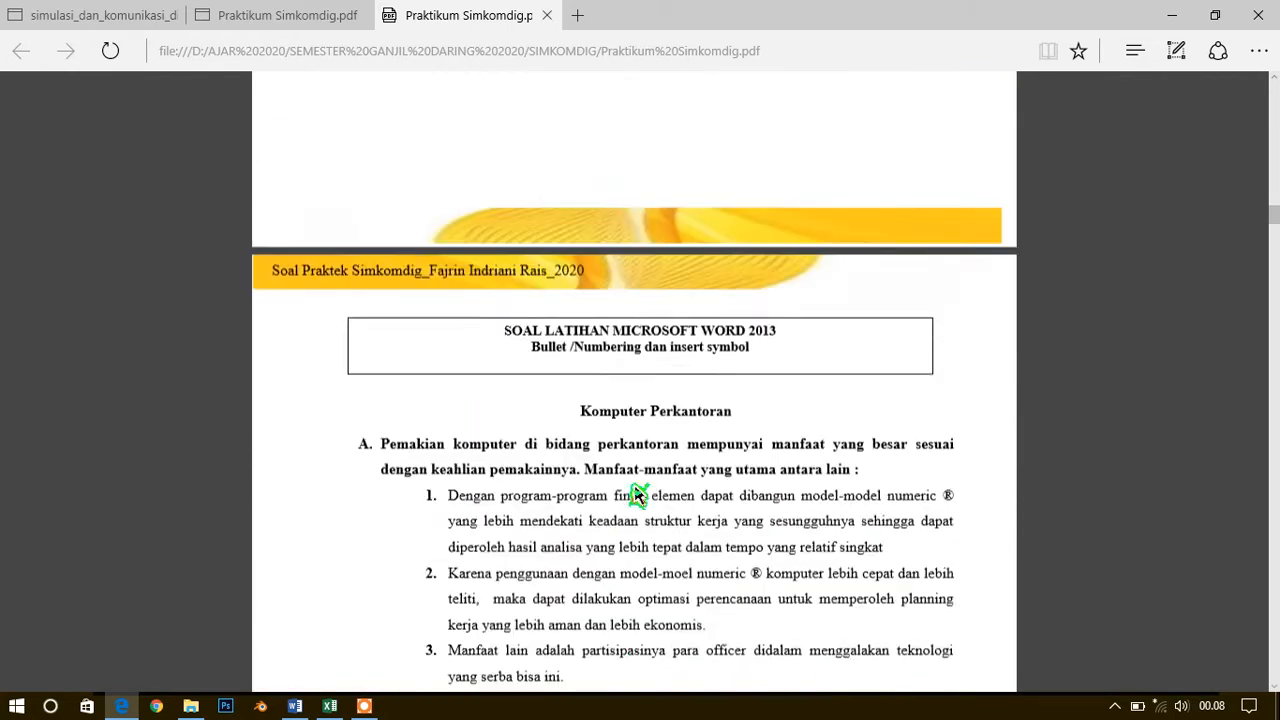
scroll(638, 494, "down", 14)
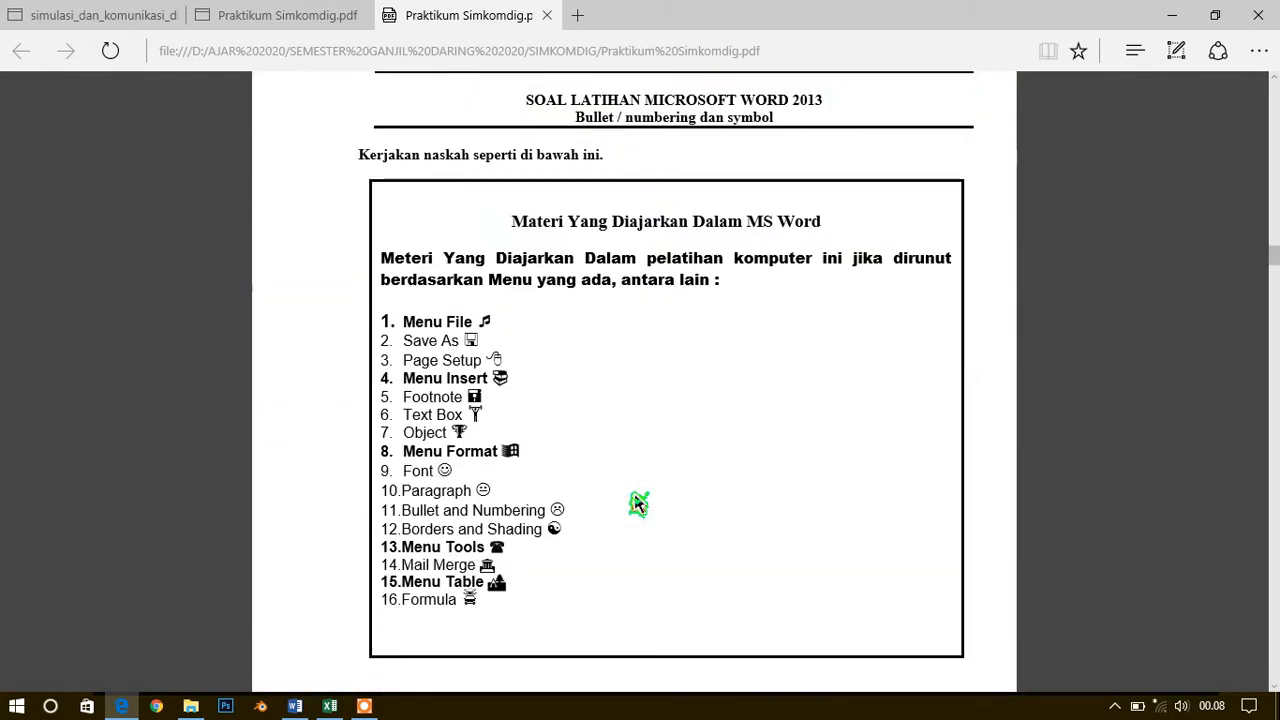
scroll(638, 503, "down", 20)
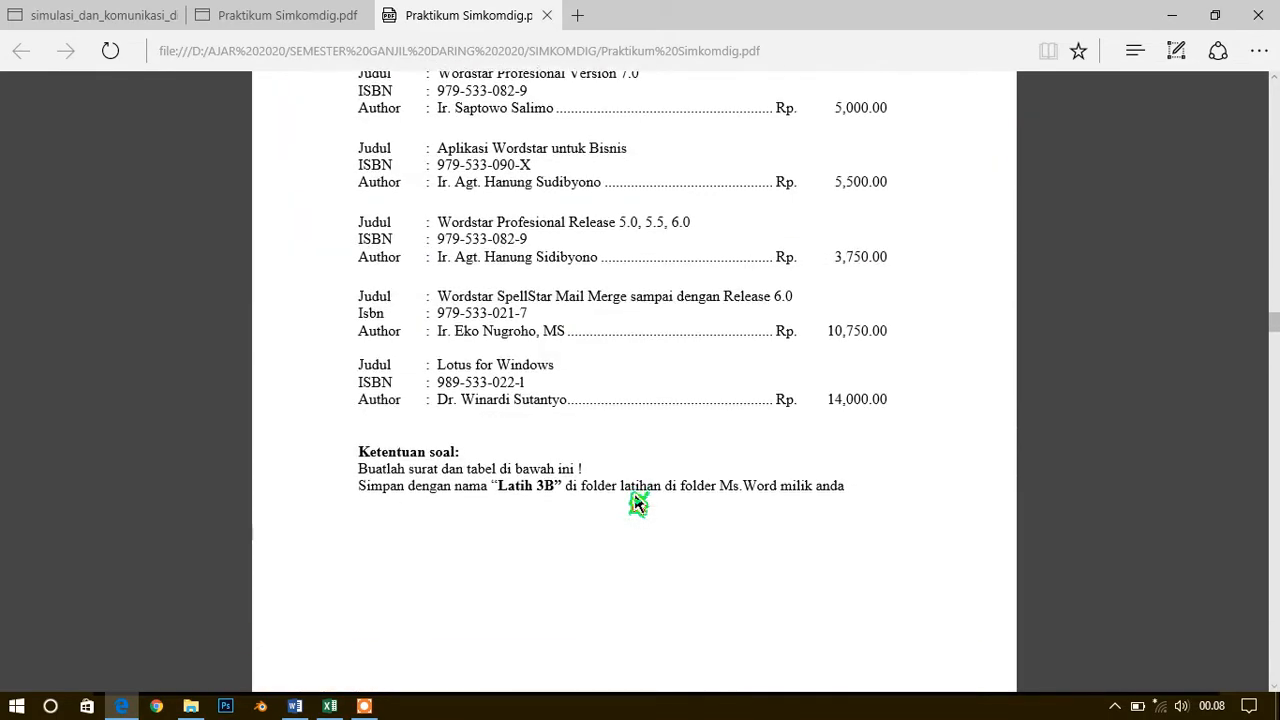
scroll(638, 503, "down", 20)
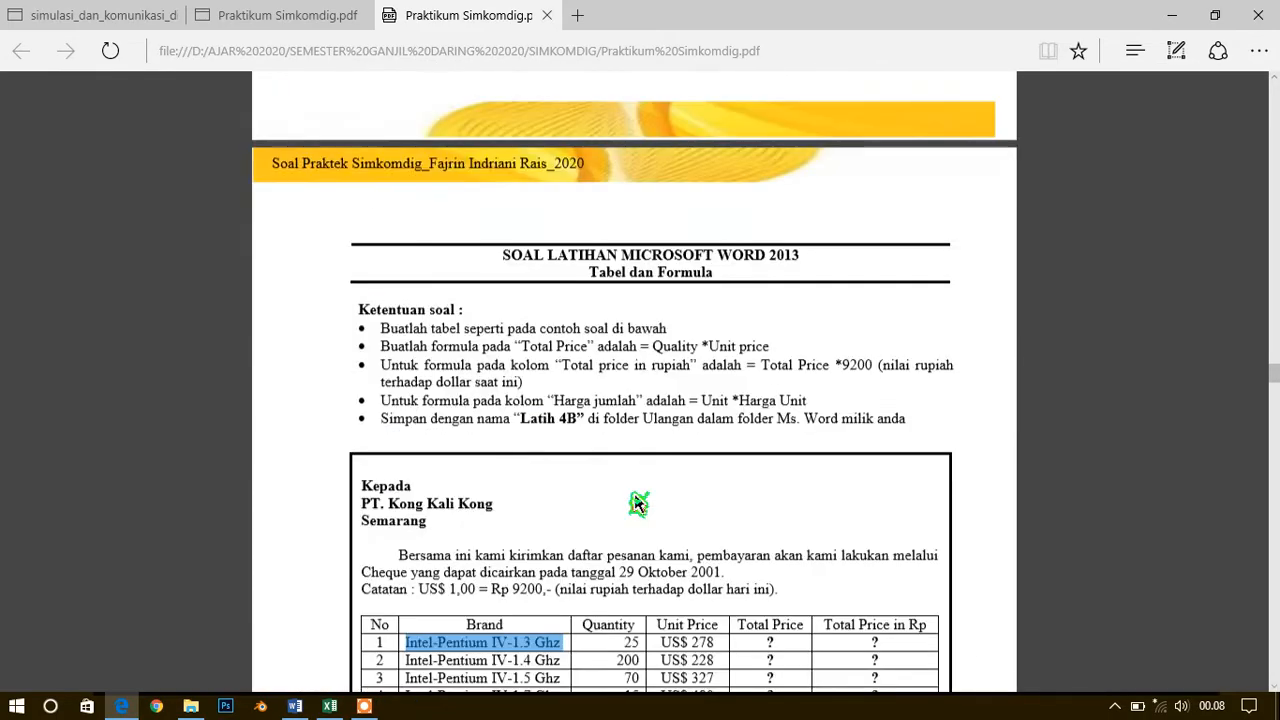
scroll(638, 503, "down", 20)
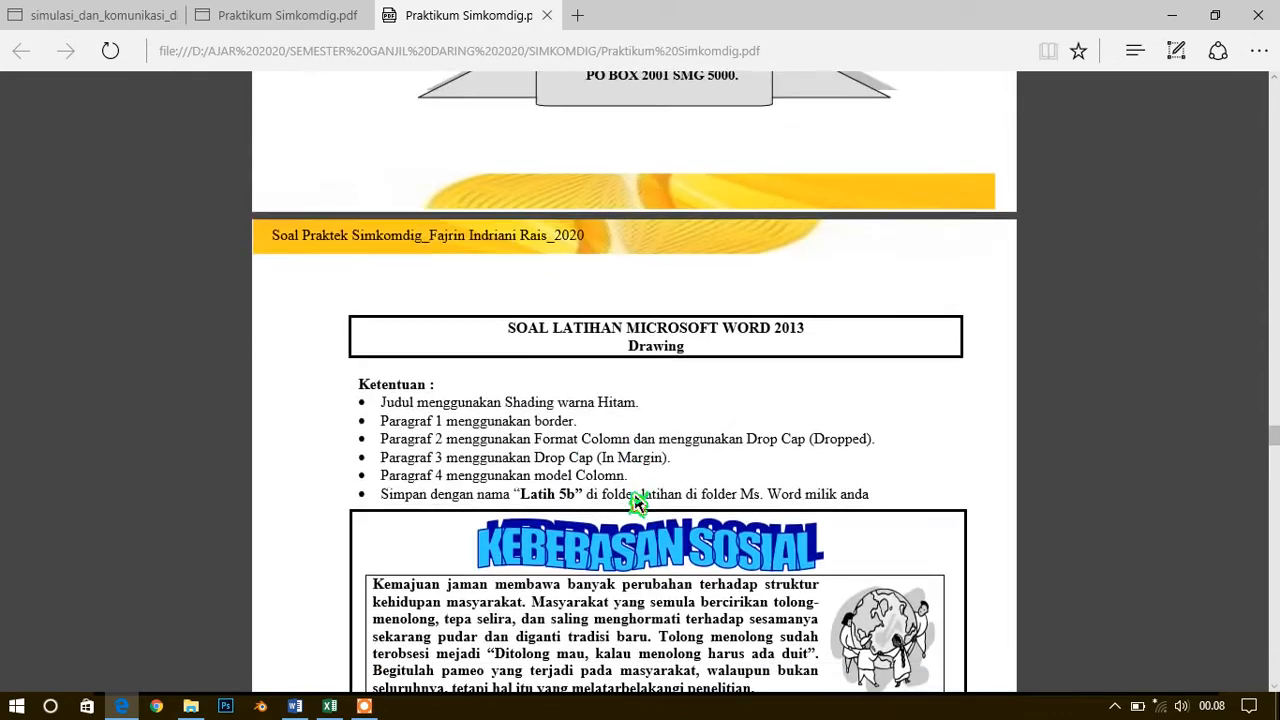
scroll(638, 503, "down", 15)
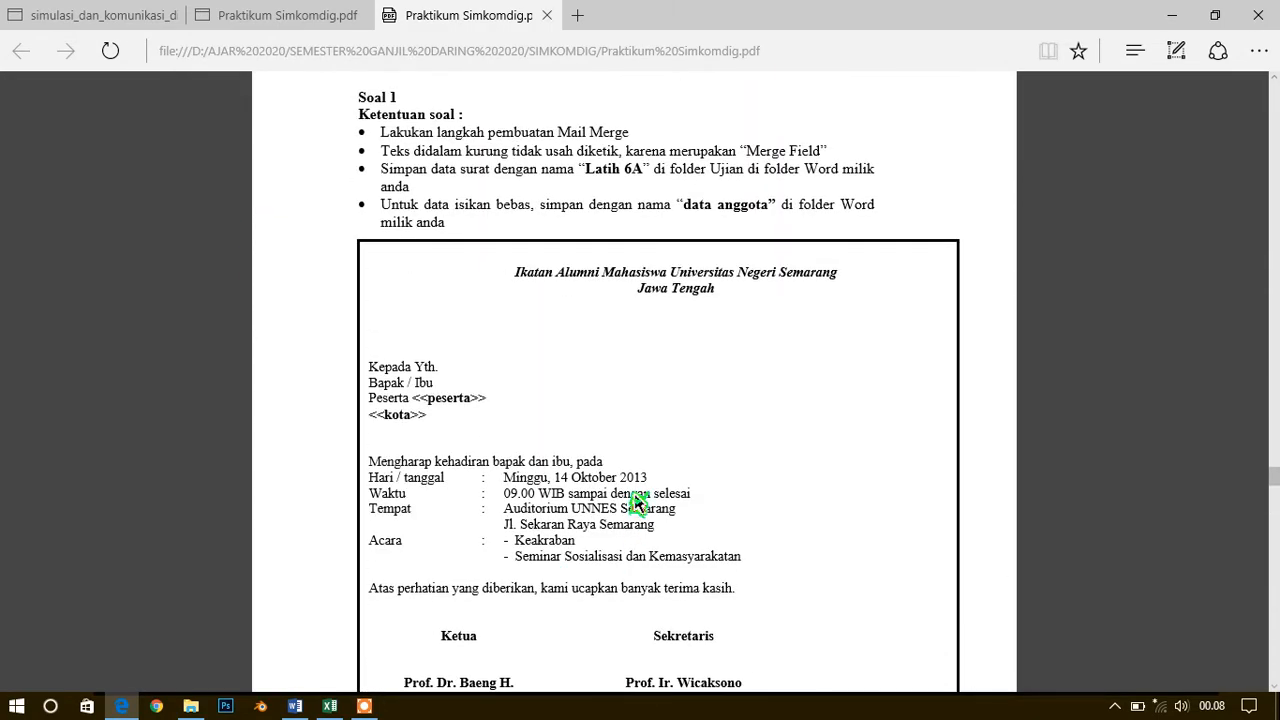
scroll(638, 503, "up", 2)
scroll(650, 498, "down", 4)
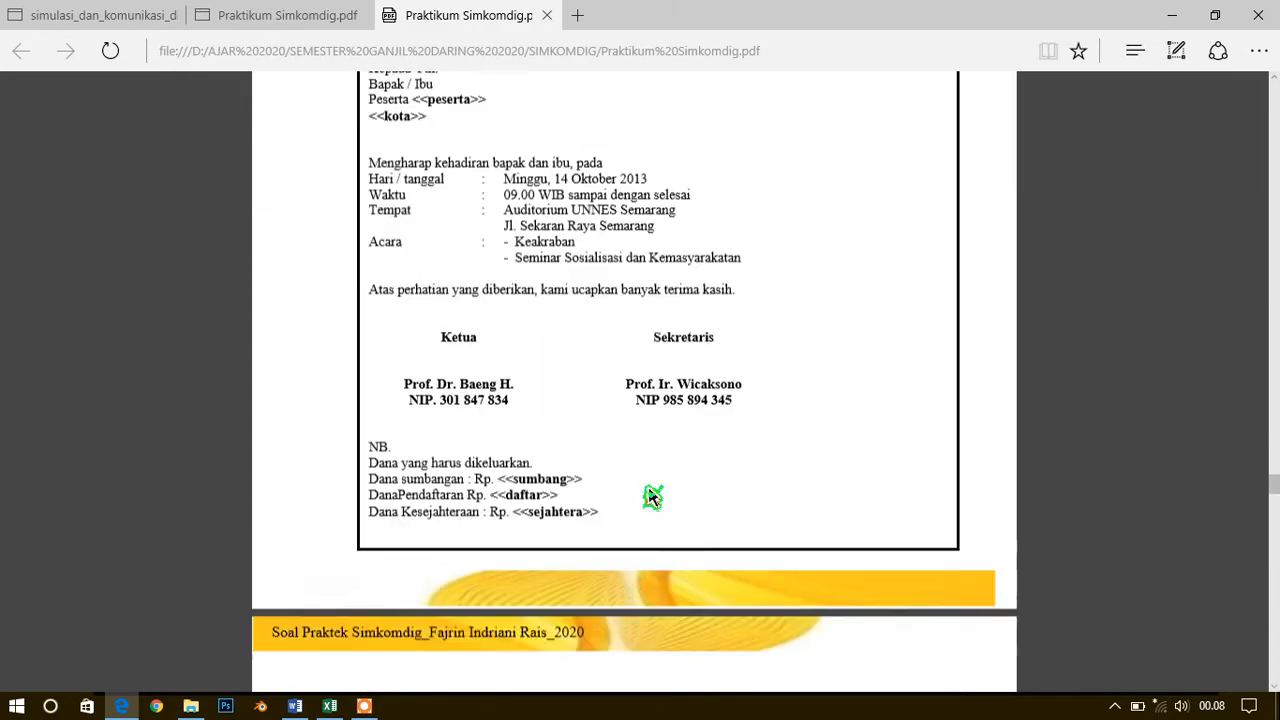
scroll(650, 498, "up", 5)
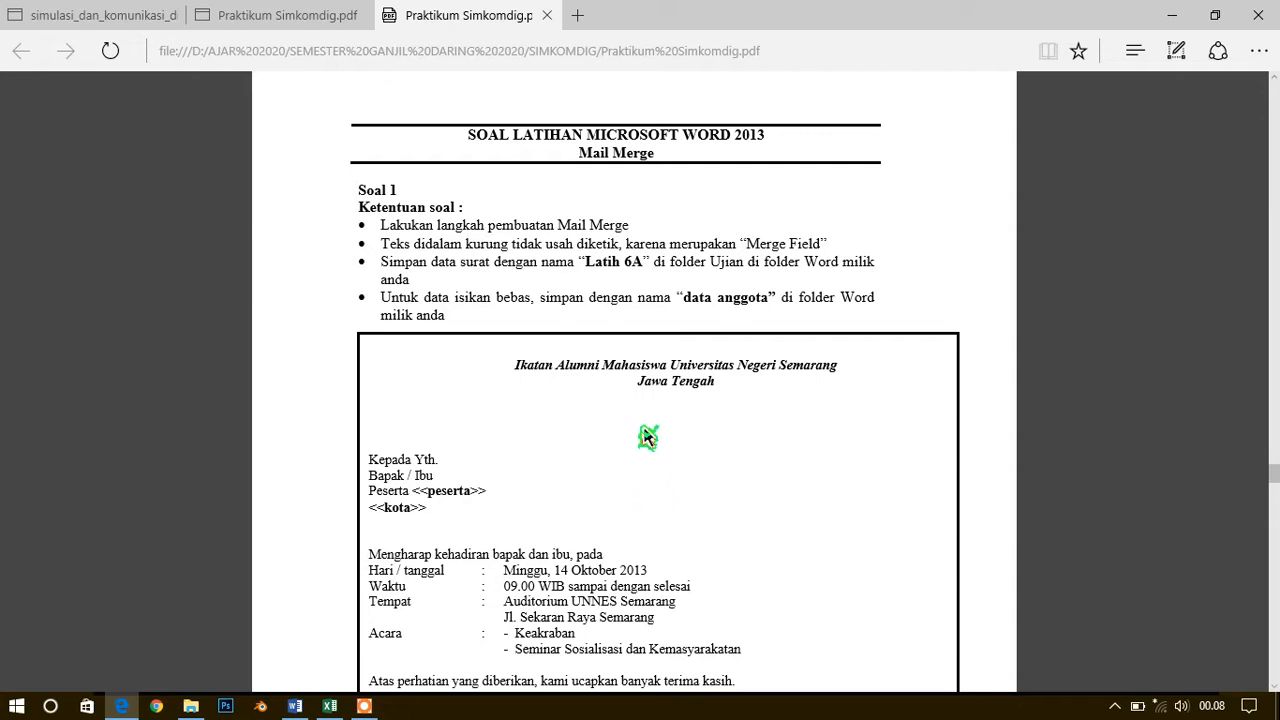
Examine the Mail Merge exercise's instructions and its invitation letter, including the peserta, kota, sumbang, daftar and sejahtera merge fields
scroll(640, 445, "down", 2)
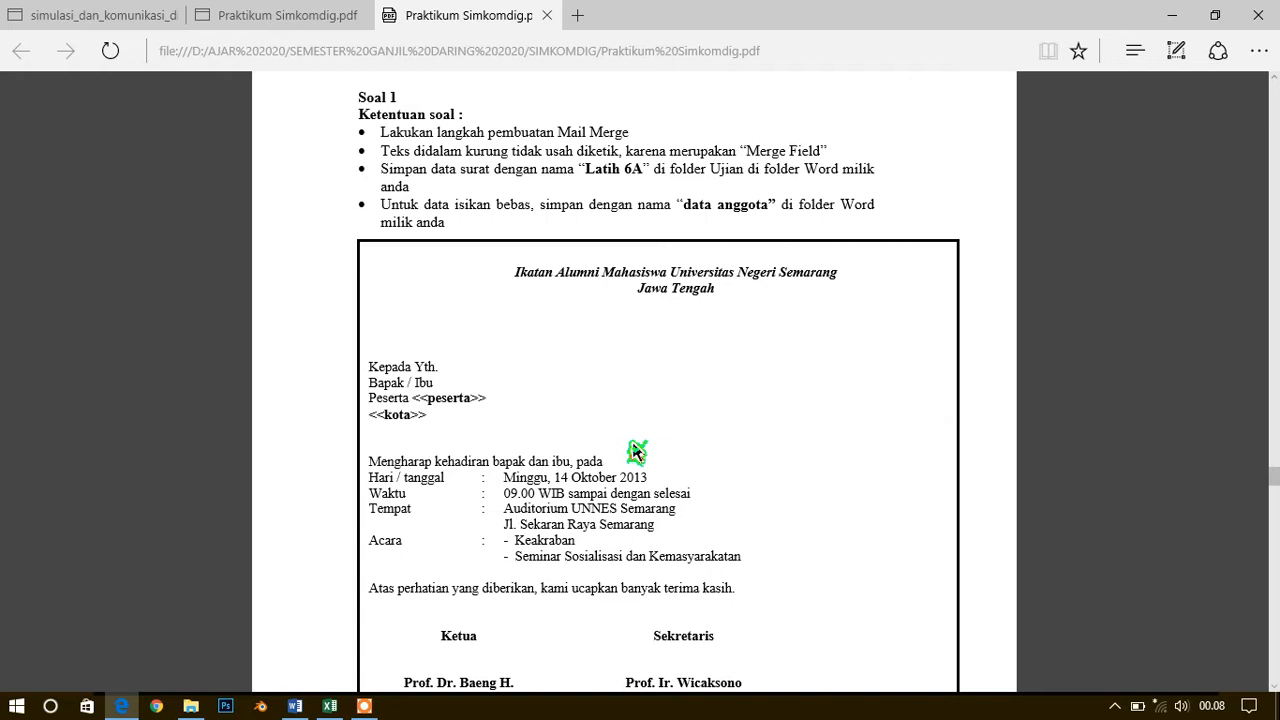
scroll(592, 451, "down", 4)
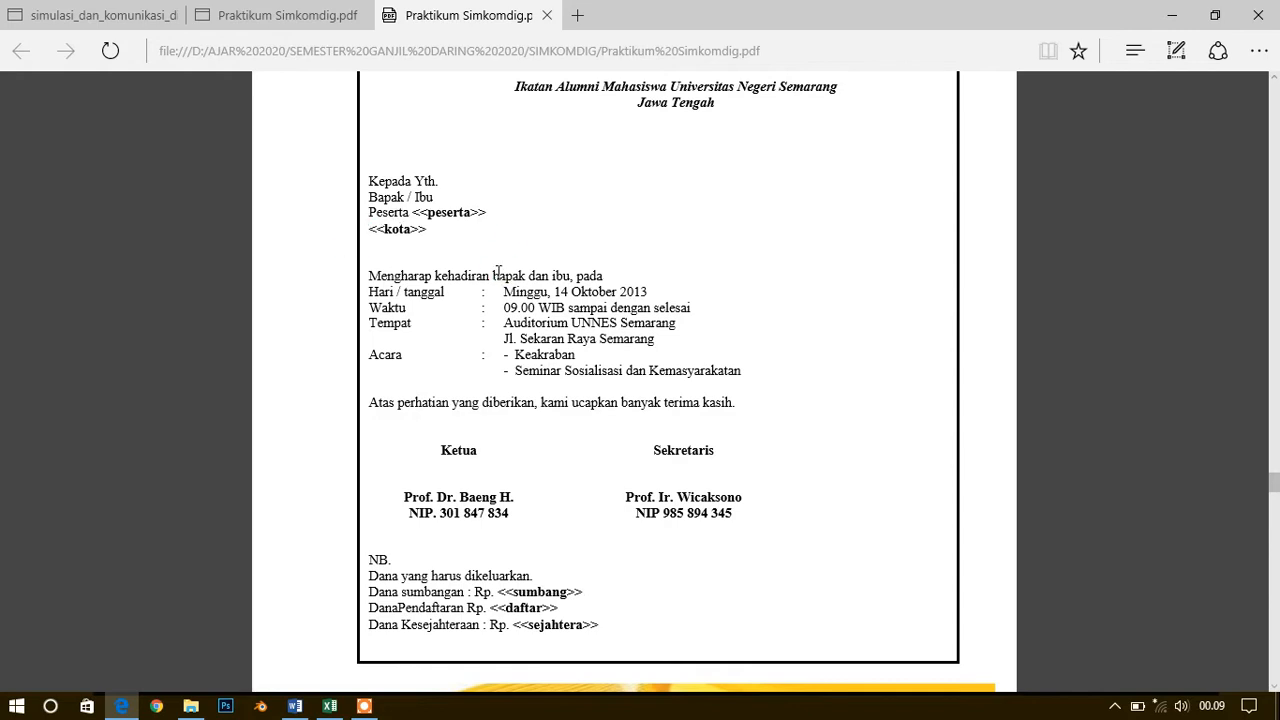
scroll(505, 260, "up", 1)
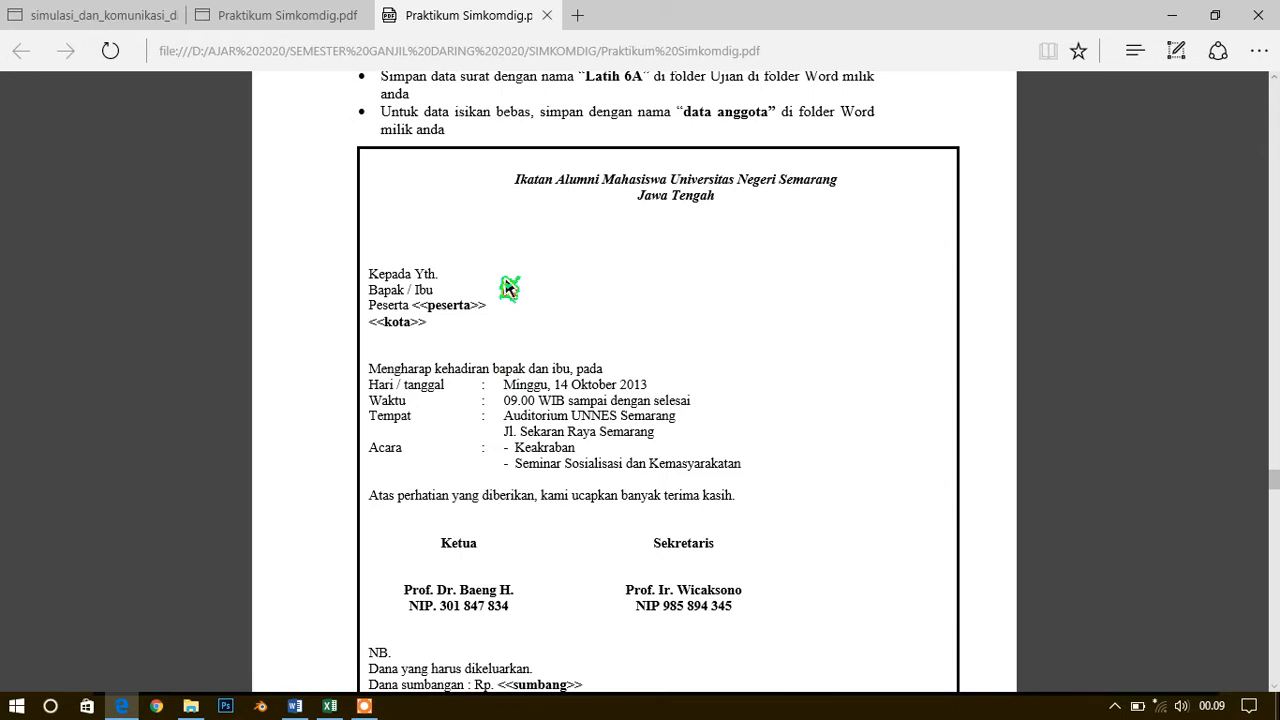
scroll(507, 288, "up", 1)
scroll(507, 288, "down", 1)
scroll(568, 392, "down", 1)
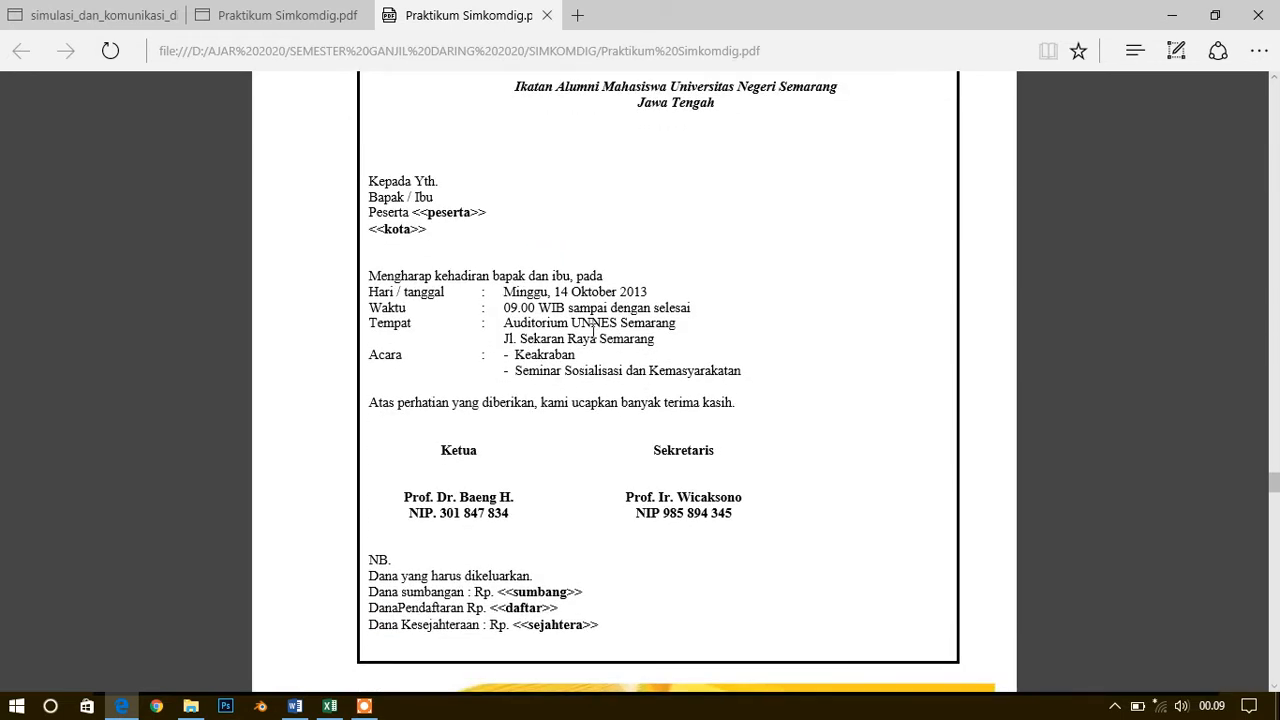
scroll(593, 330, "up", 1)
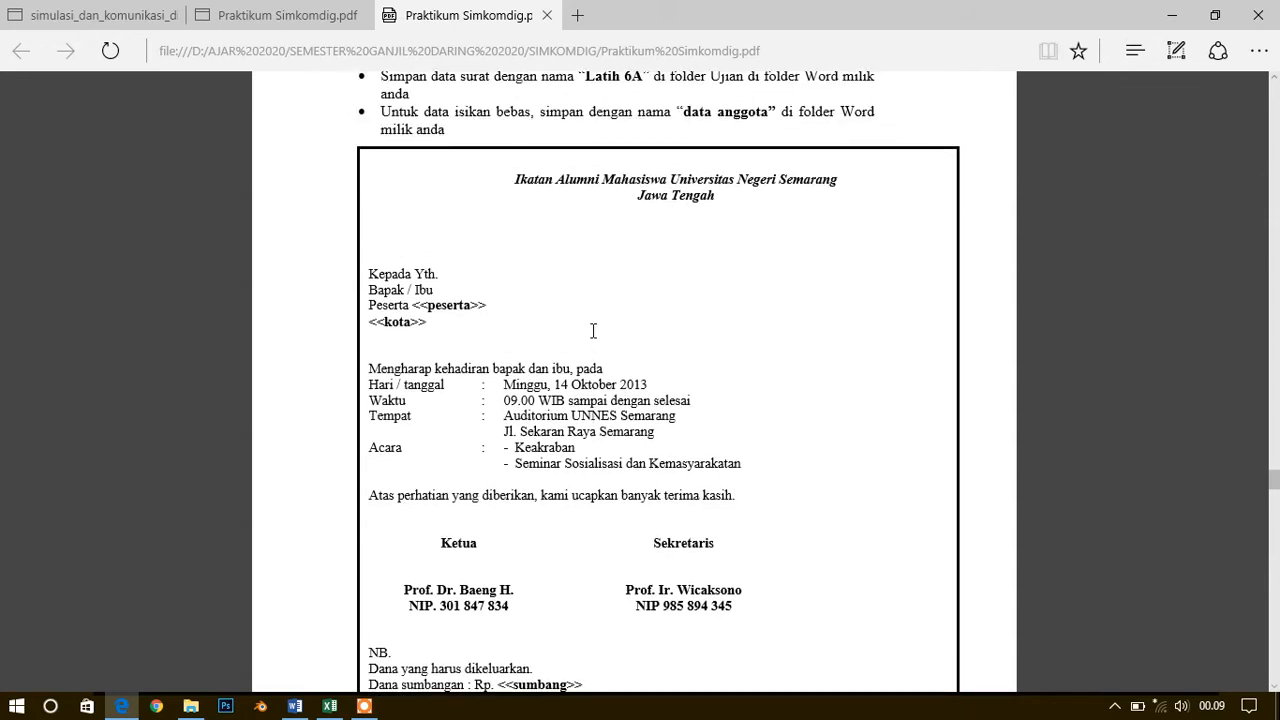
scroll(505, 197, "up", 1)
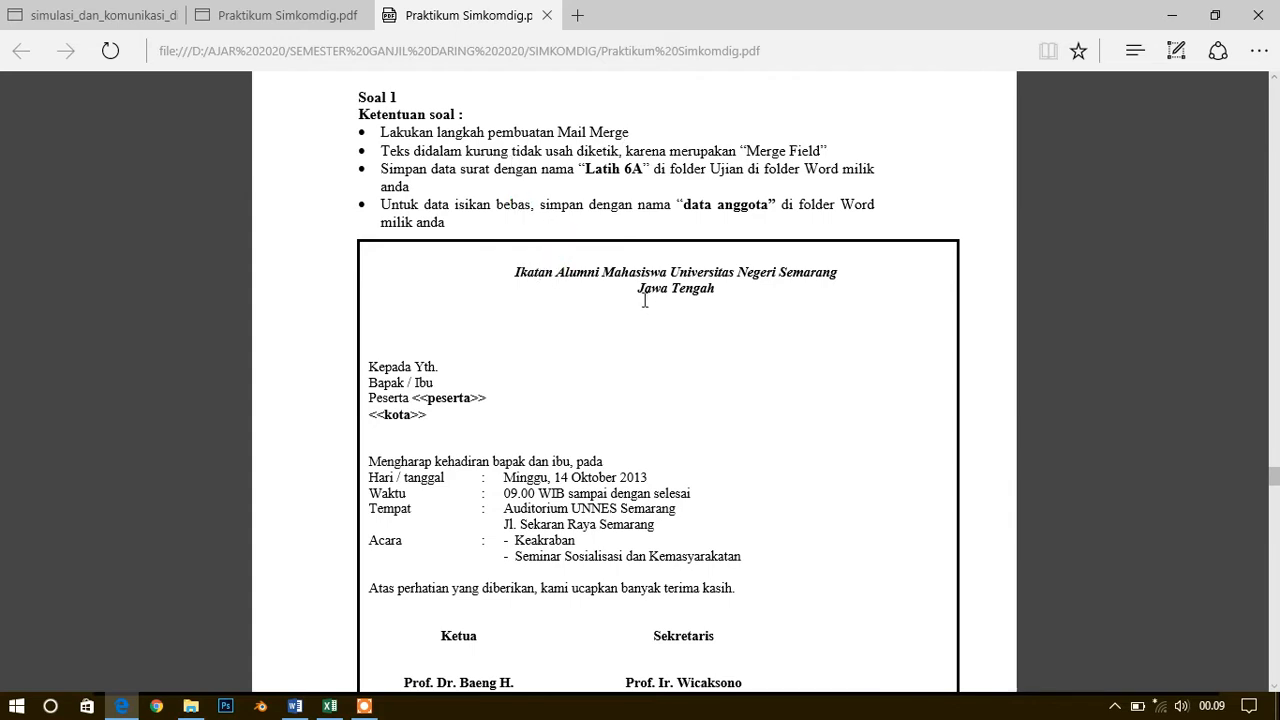
left_click(452, 397)
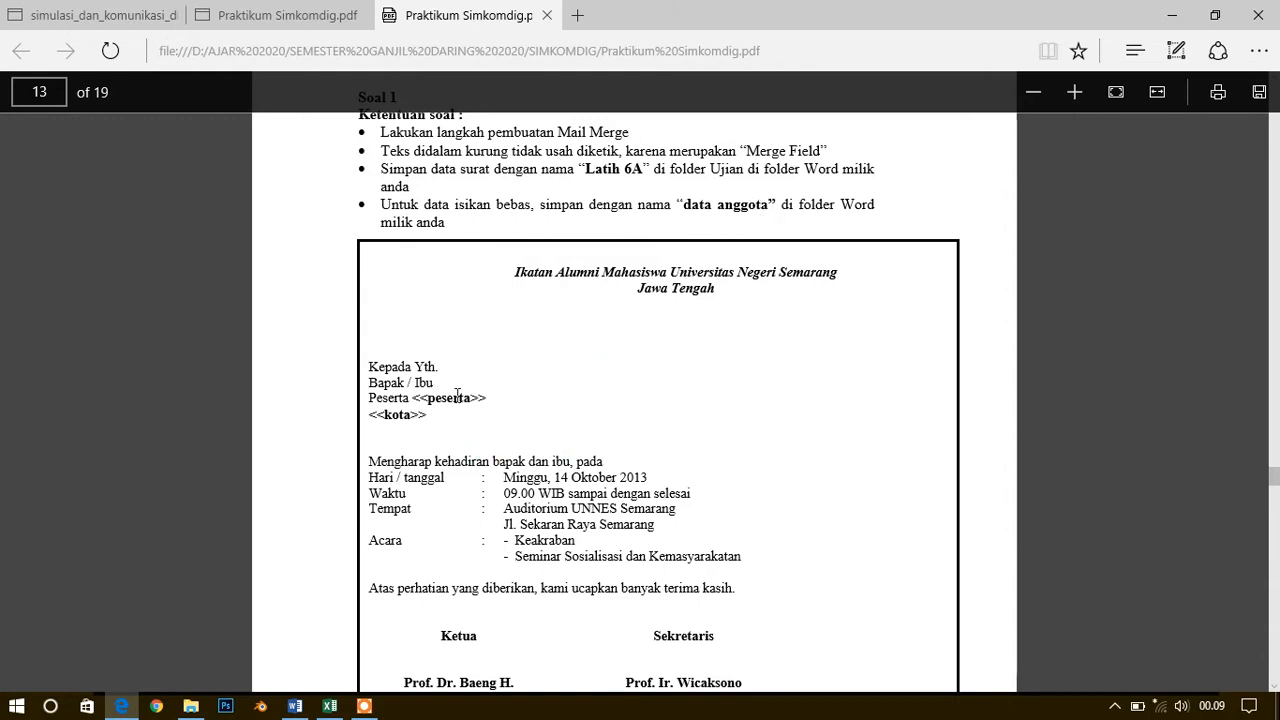
scroll(461, 424, "down", 5)
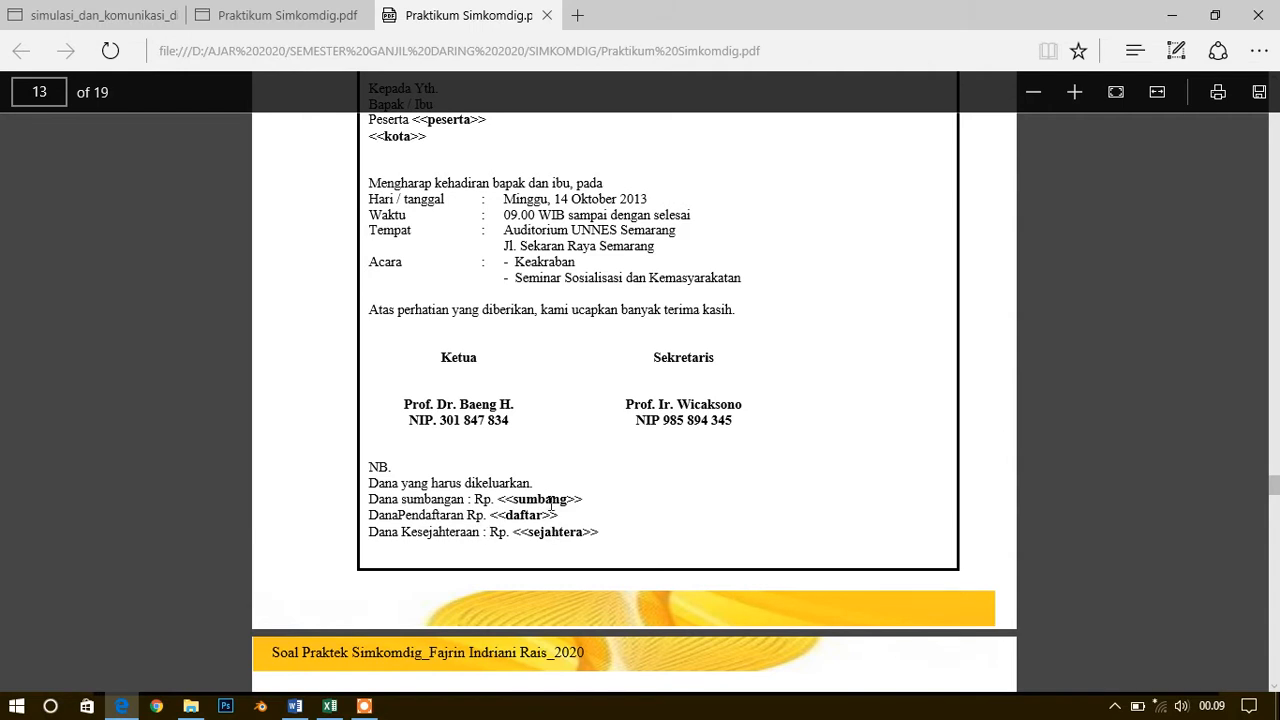
scroll(540, 505, "up", 3)
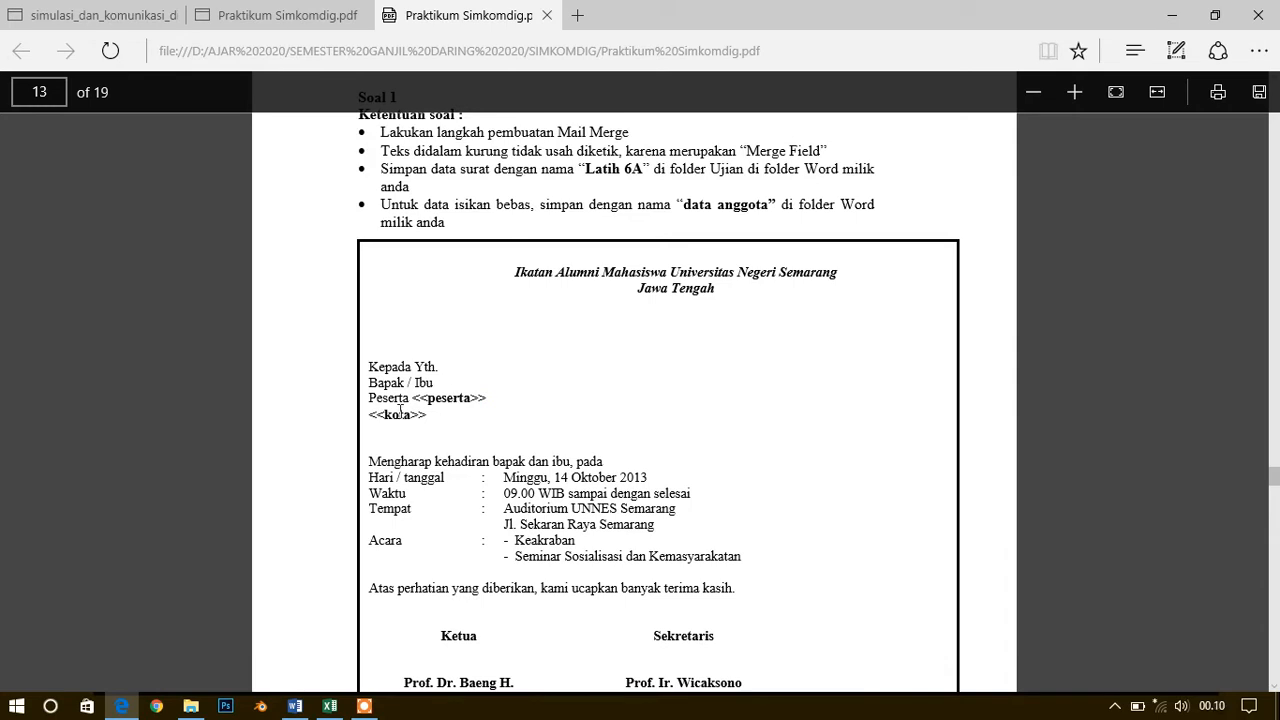
scroll(490, 515, "down", 3)
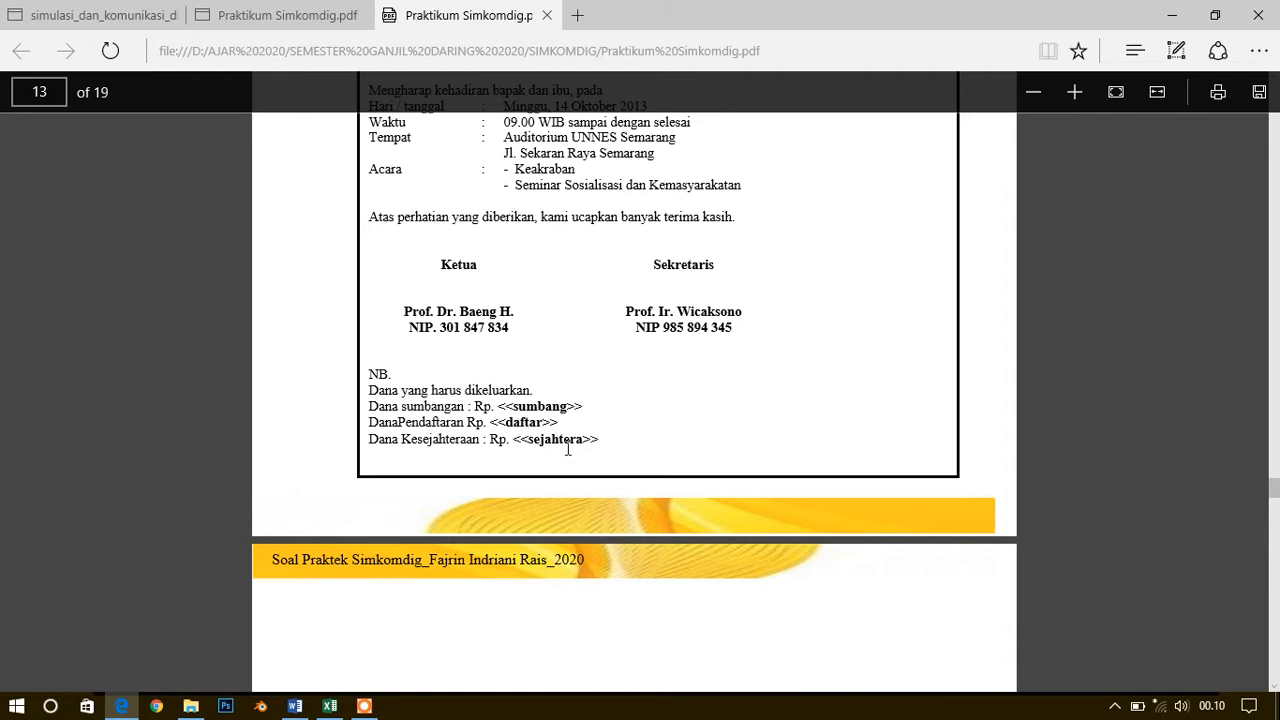
scroll(567, 449, "up", 3)
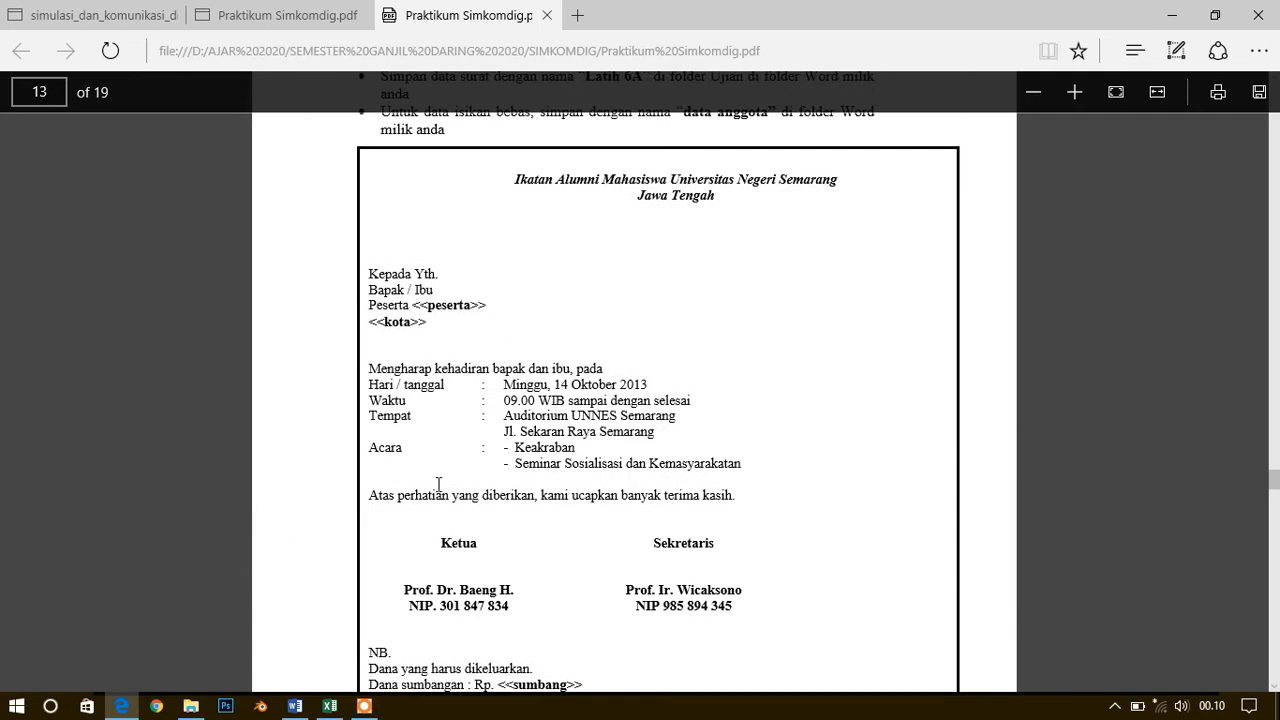
left_click(407, 524)
left_click(568, 325)
Switch to Word and review the PENEMPATAN PKL 2020 letter from its letterhead to the signature block
left_click(295, 706)
left_click(581, 512)
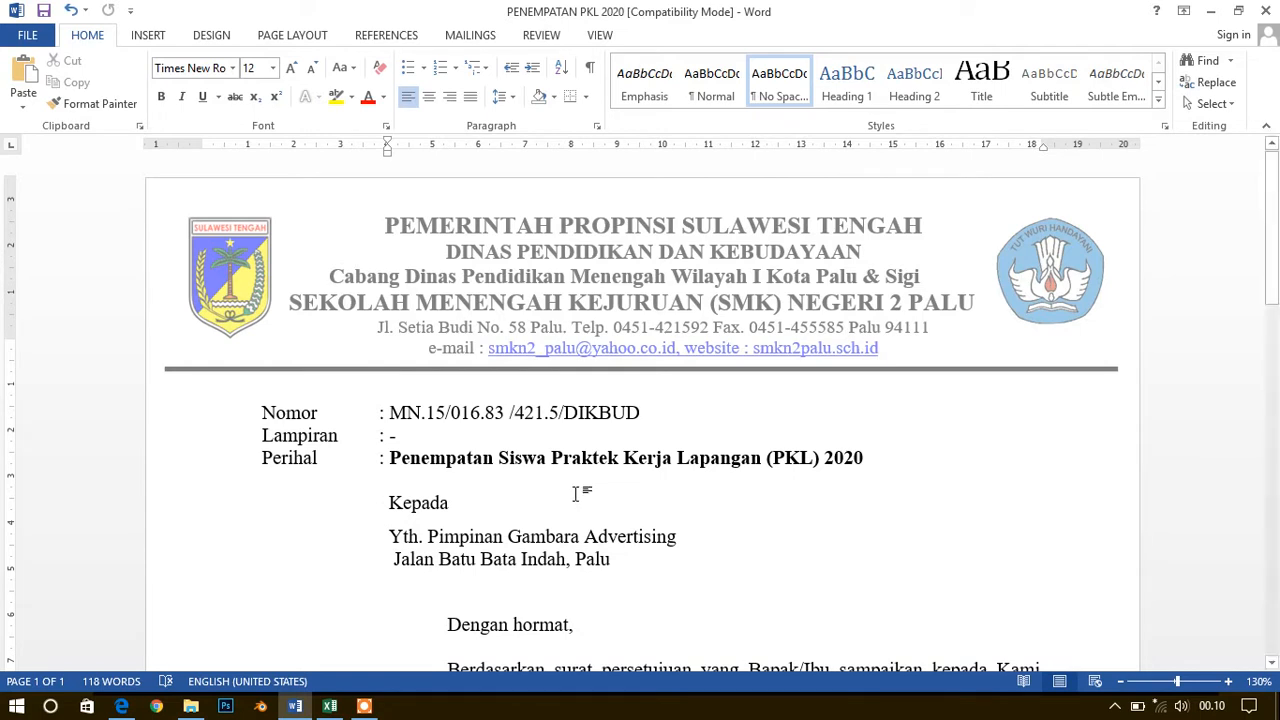
scroll(576, 492, "down", 1)
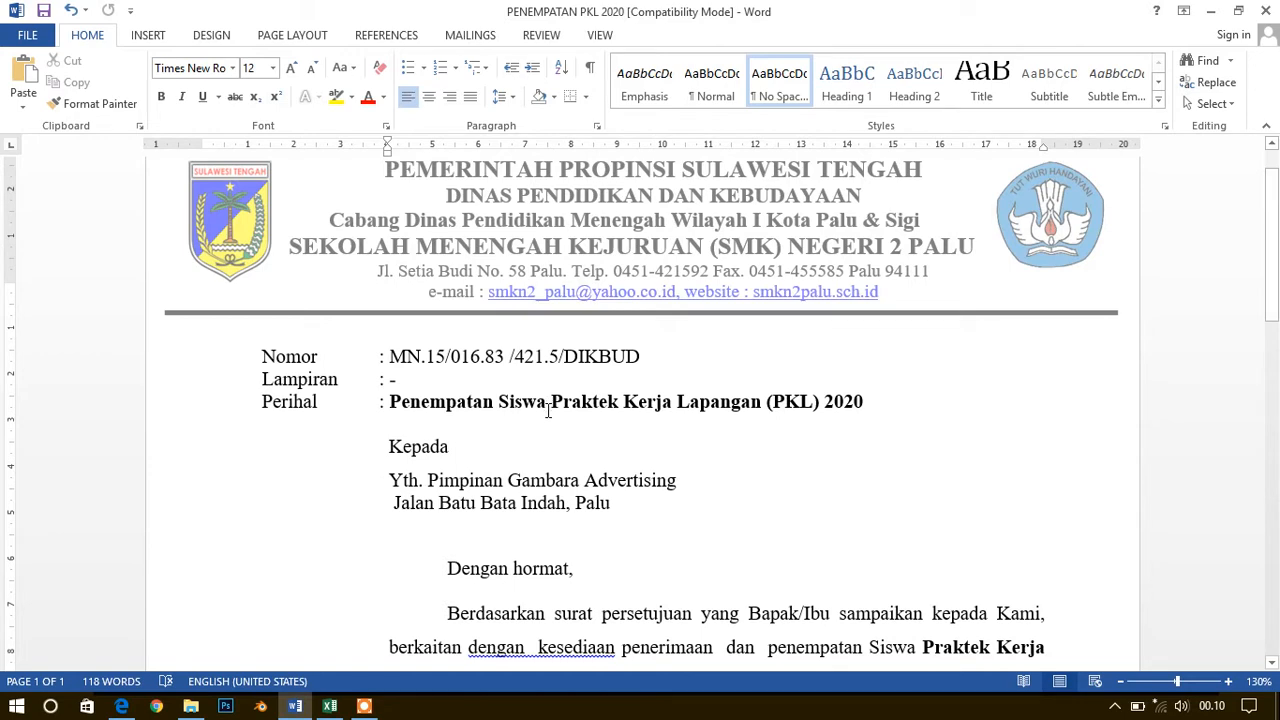
scroll(551, 362, "down", 4)
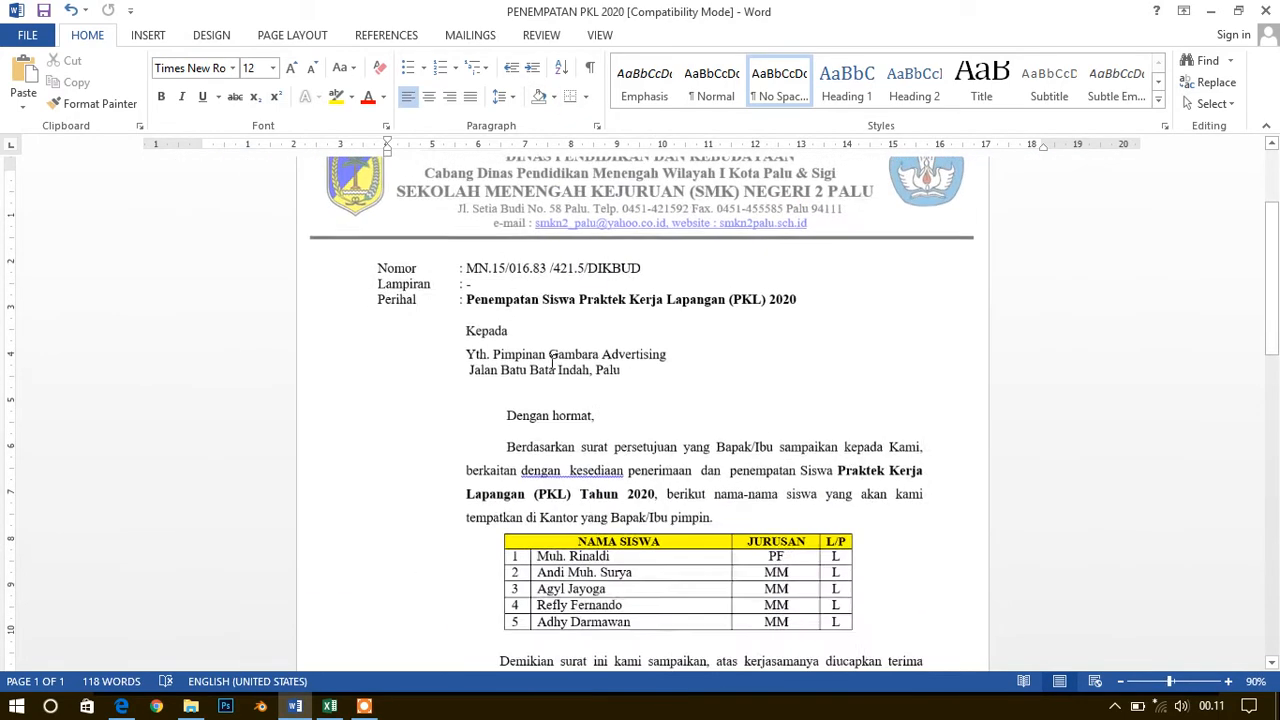
scroll(547, 412, "down", 2)
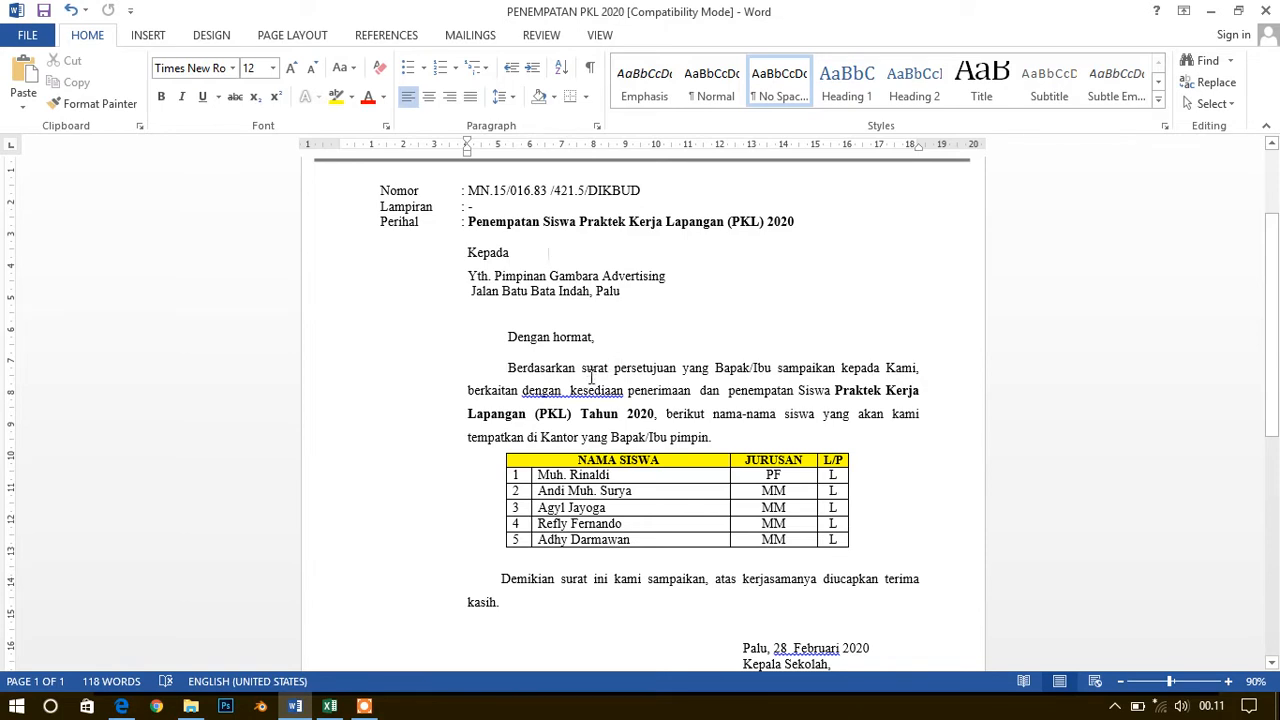
scroll(590, 376, "up", 2)
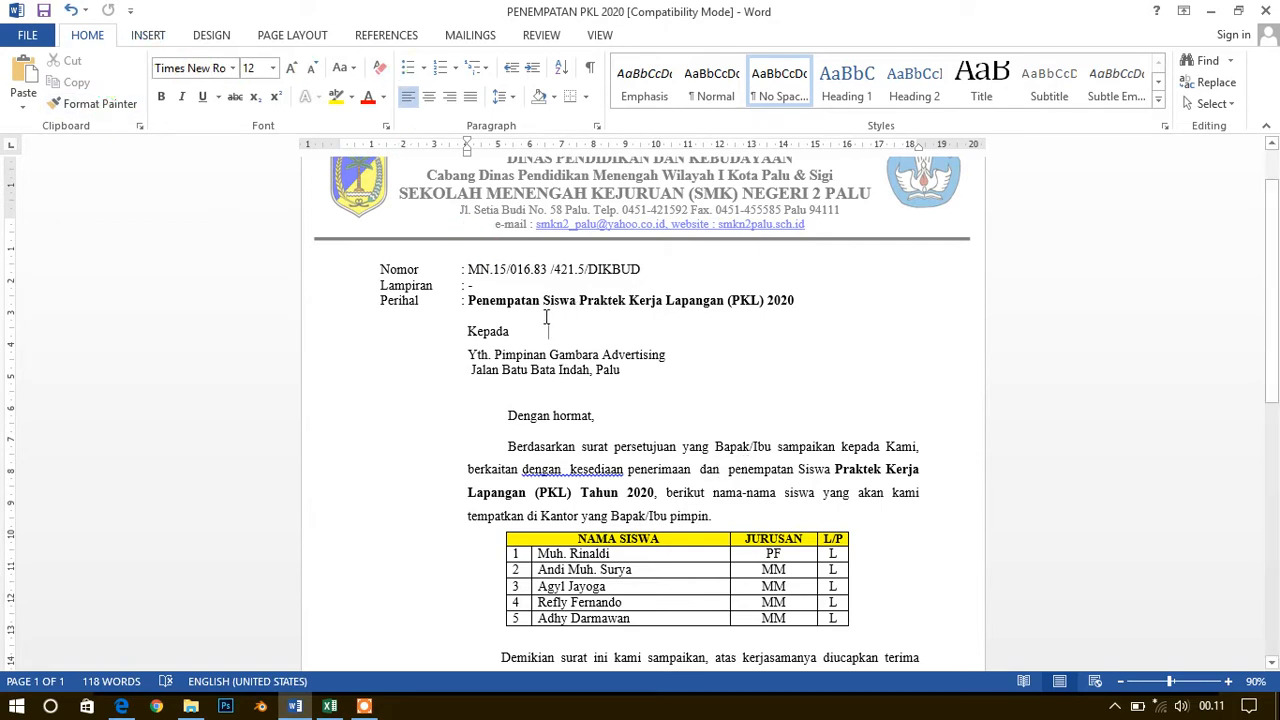
scroll(544, 319, "up", 2)
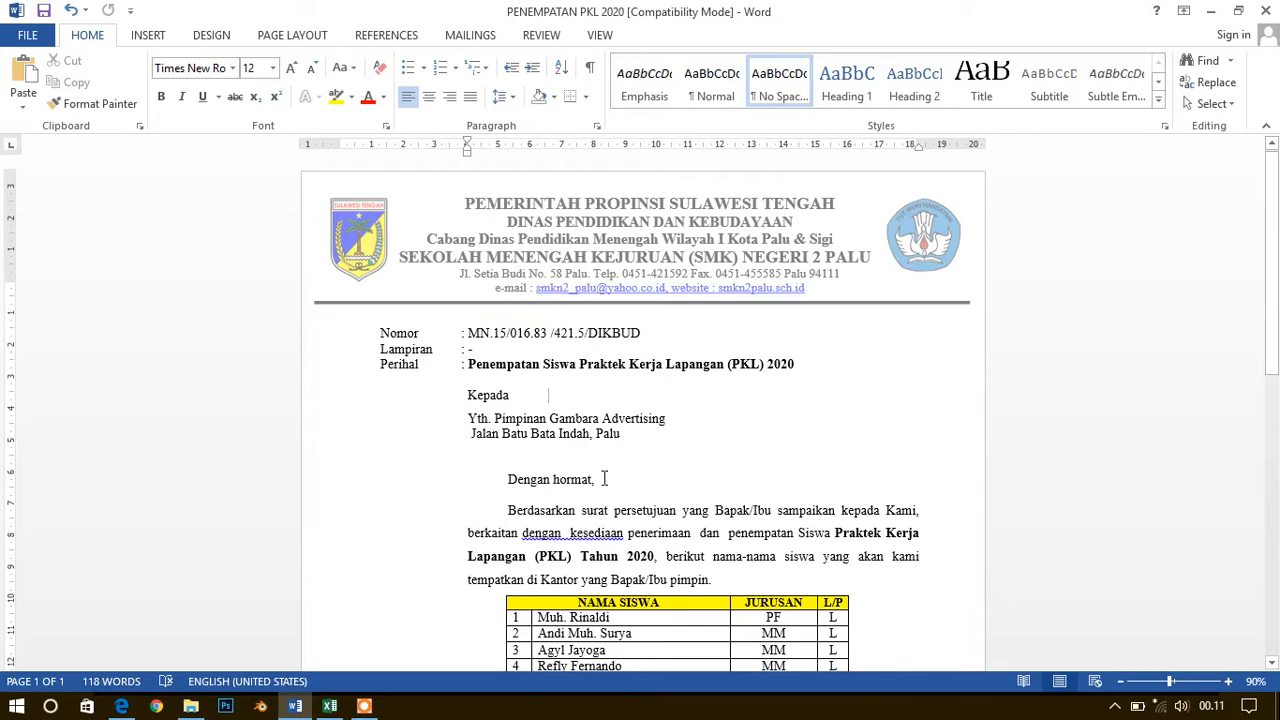
scroll(590, 463, "down", 12)
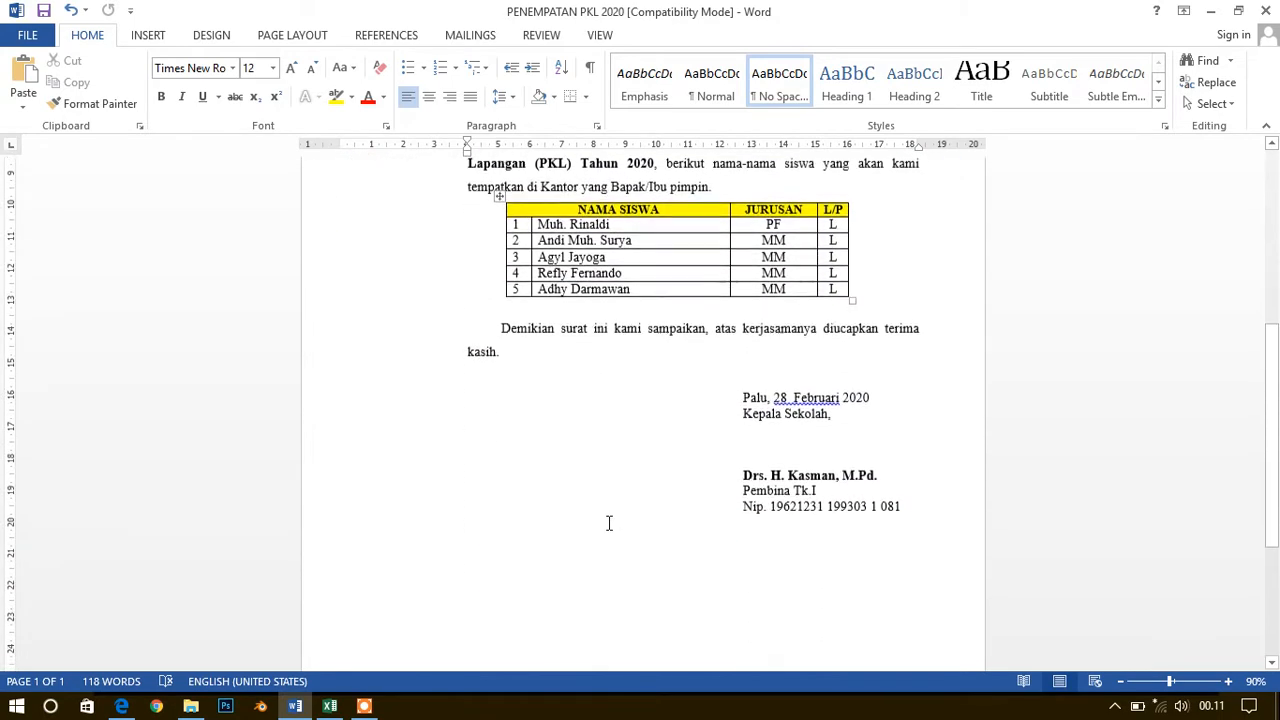
scroll(609, 526, "up", 12)
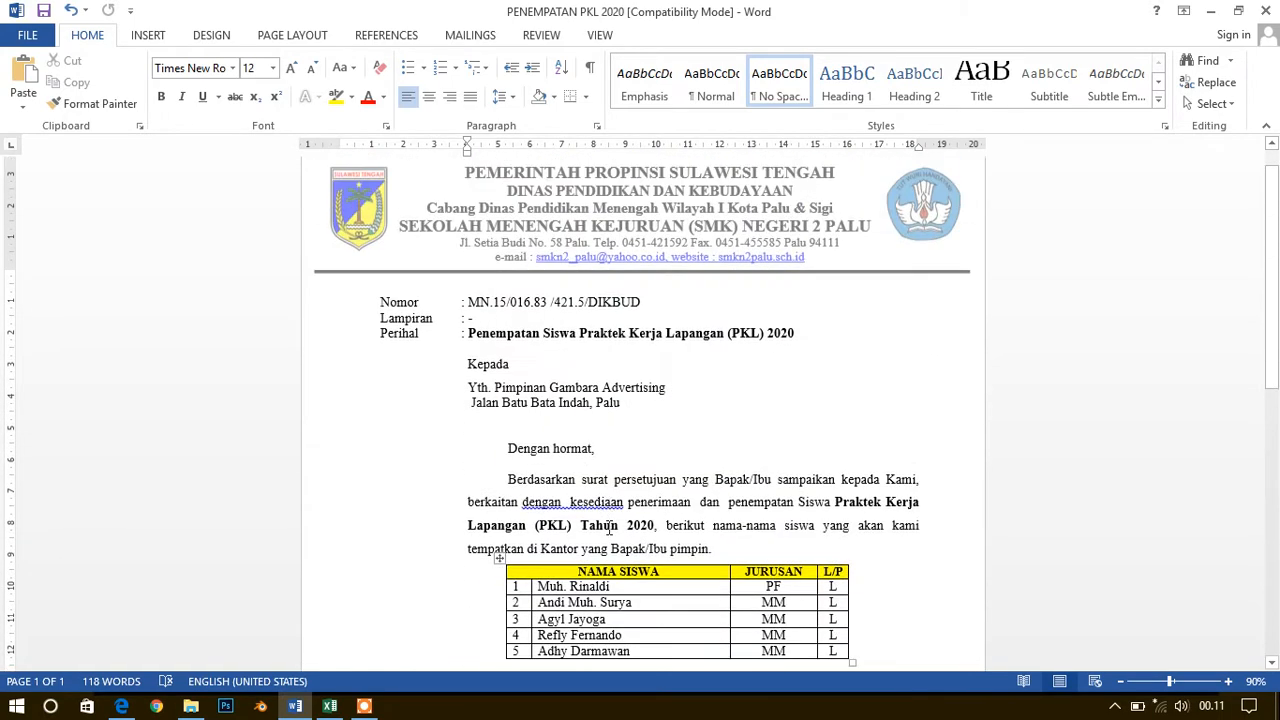
Delete the student list table and the empty line between the letter's opening paragraph and its closing paragraph
scroll(609, 520, "down", 9)
scroll(608, 450, "up", 5)
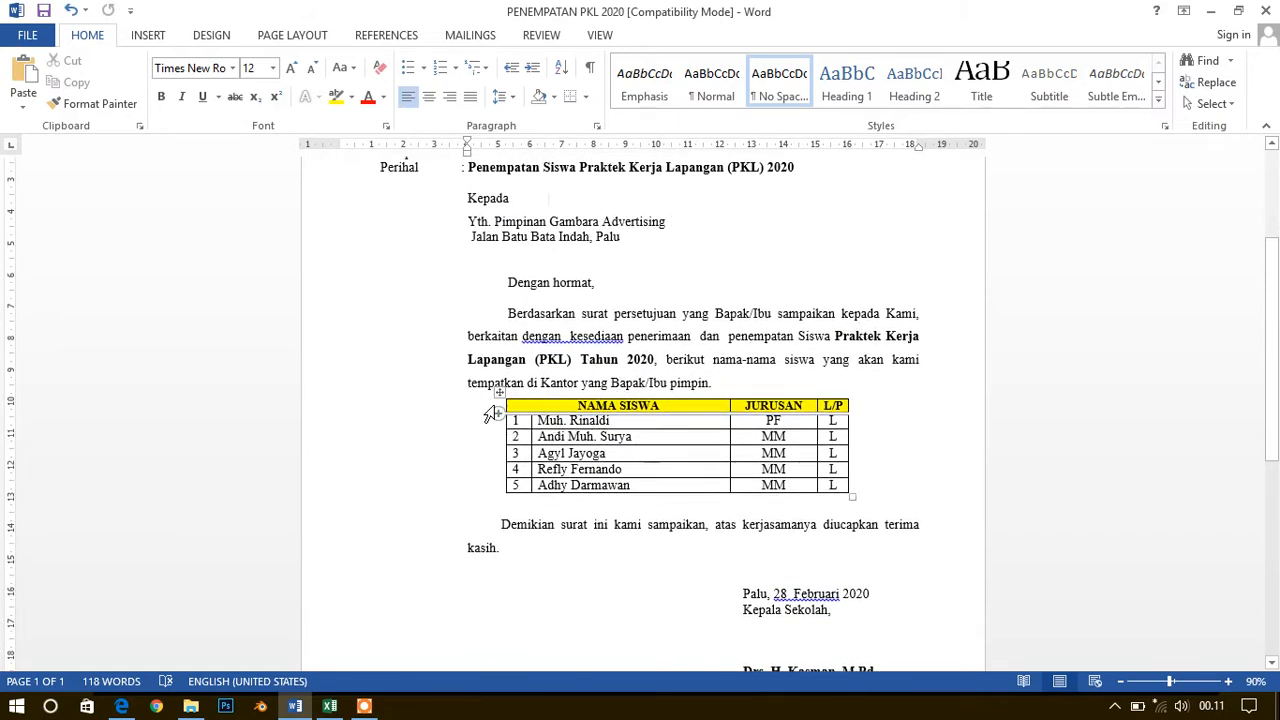
left_click_drag(498, 408, 500, 486)
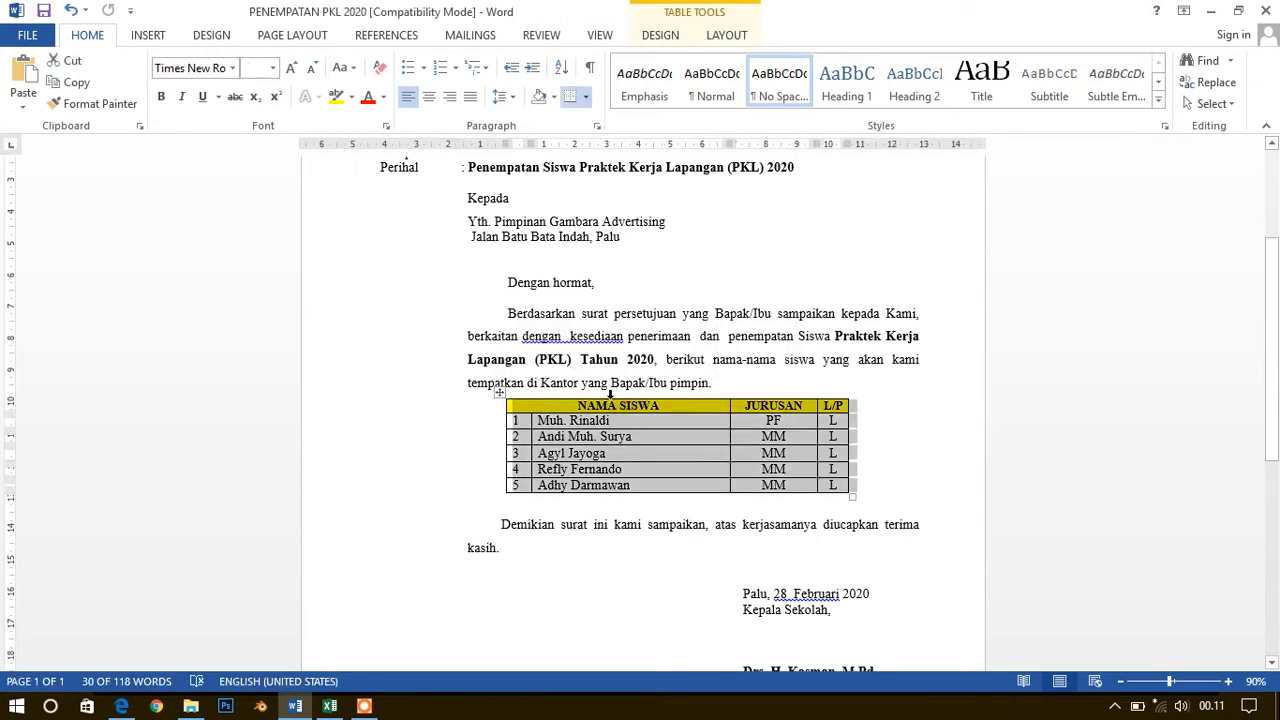
left_click(68, 60)
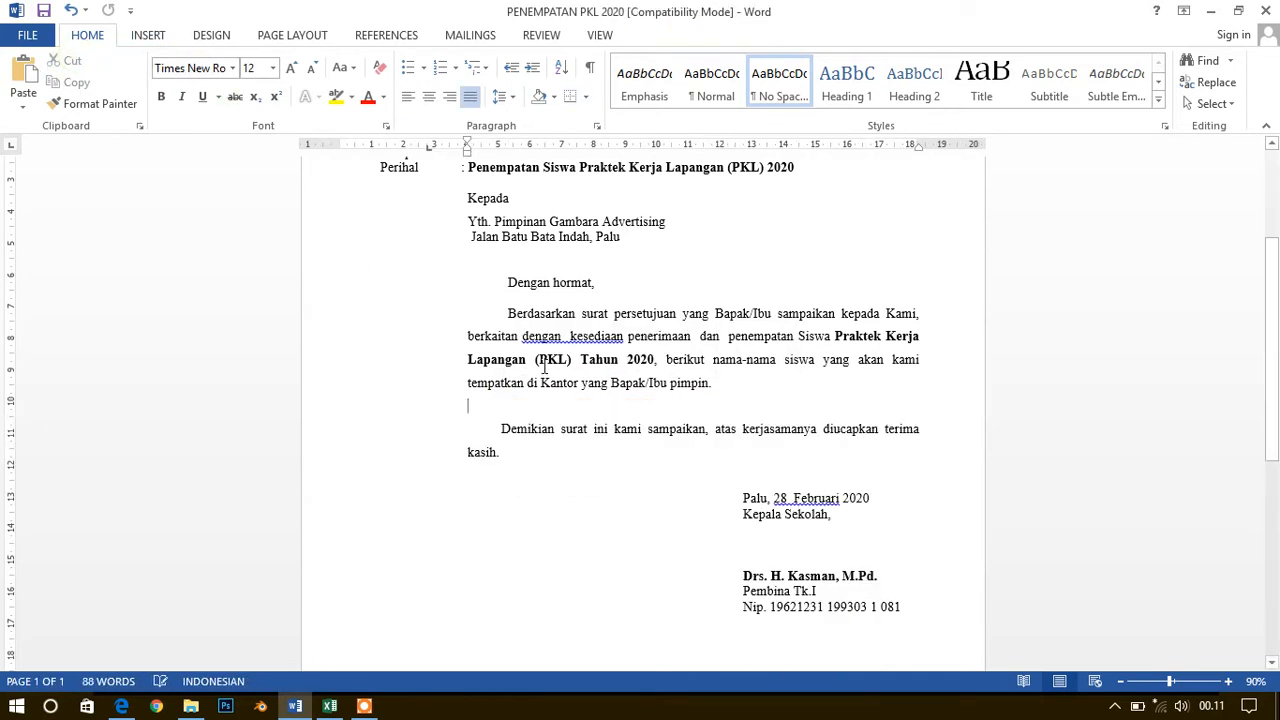
key("Delete")
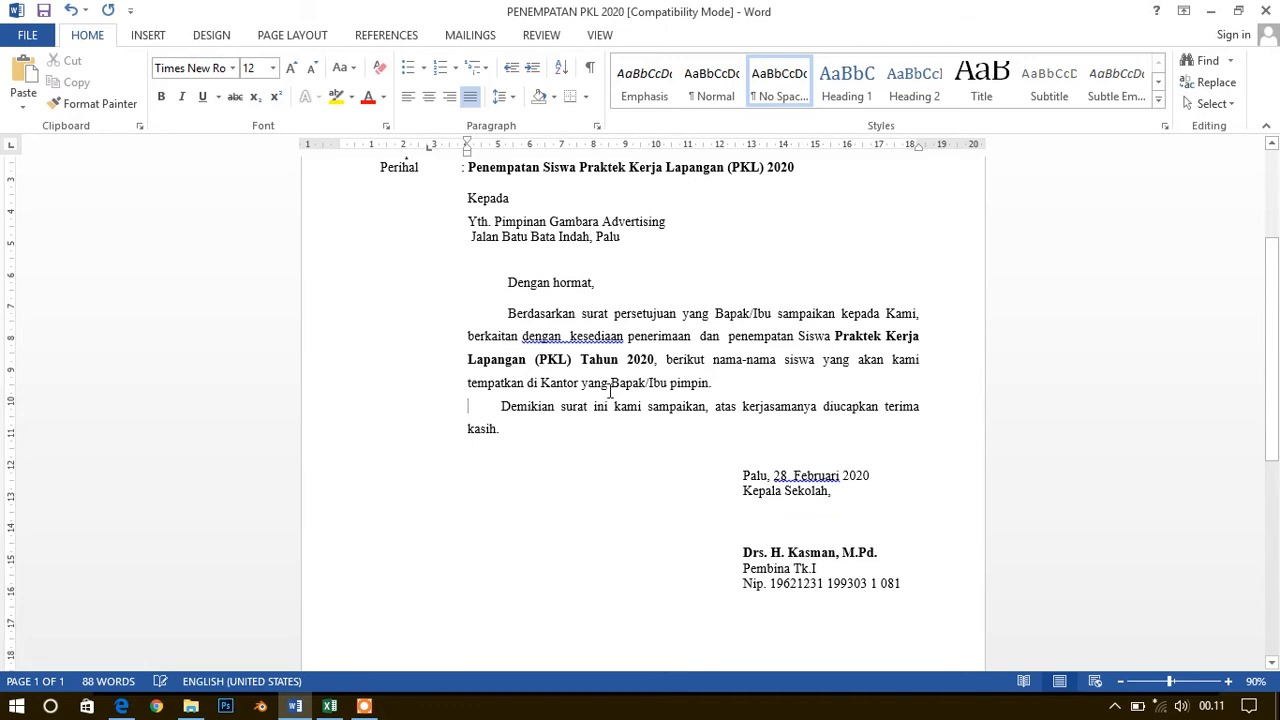
Delete the company name Gambara Advertising after "Yth. Pimpinan" in the letter's recipient block
scroll(610, 390, "up", 3)
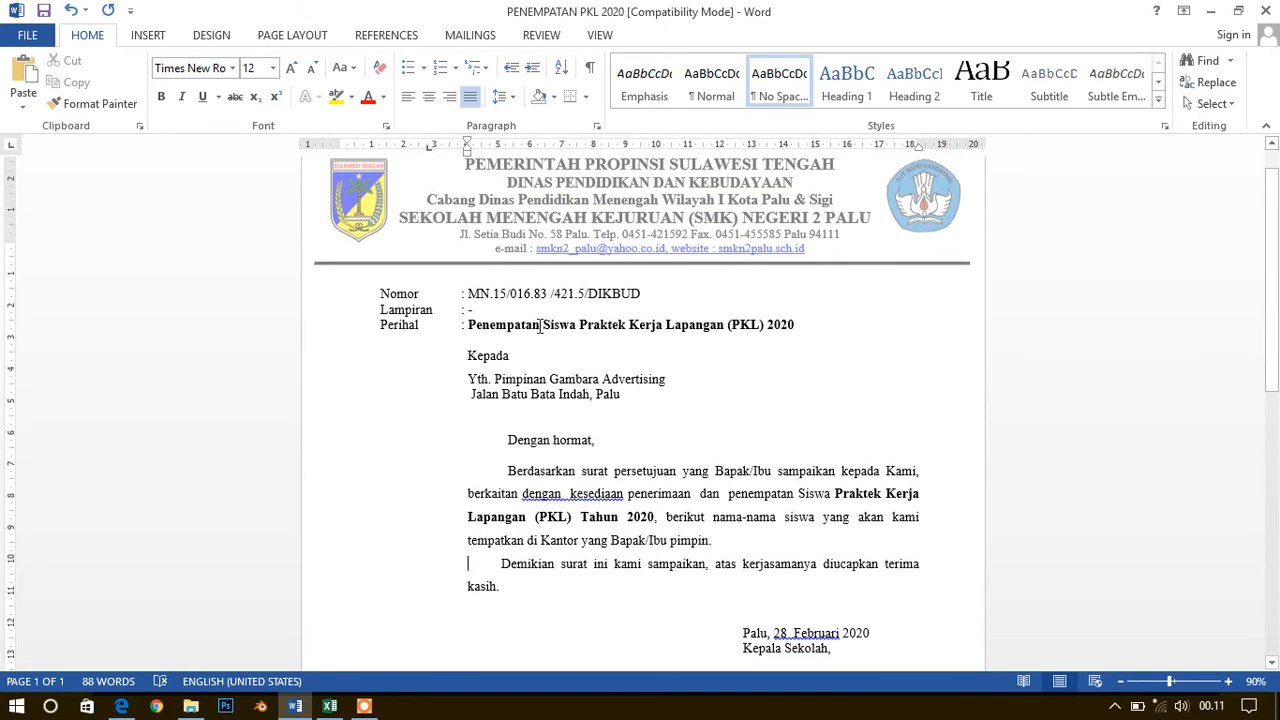
left_click(496, 357)
left_click(501, 294)
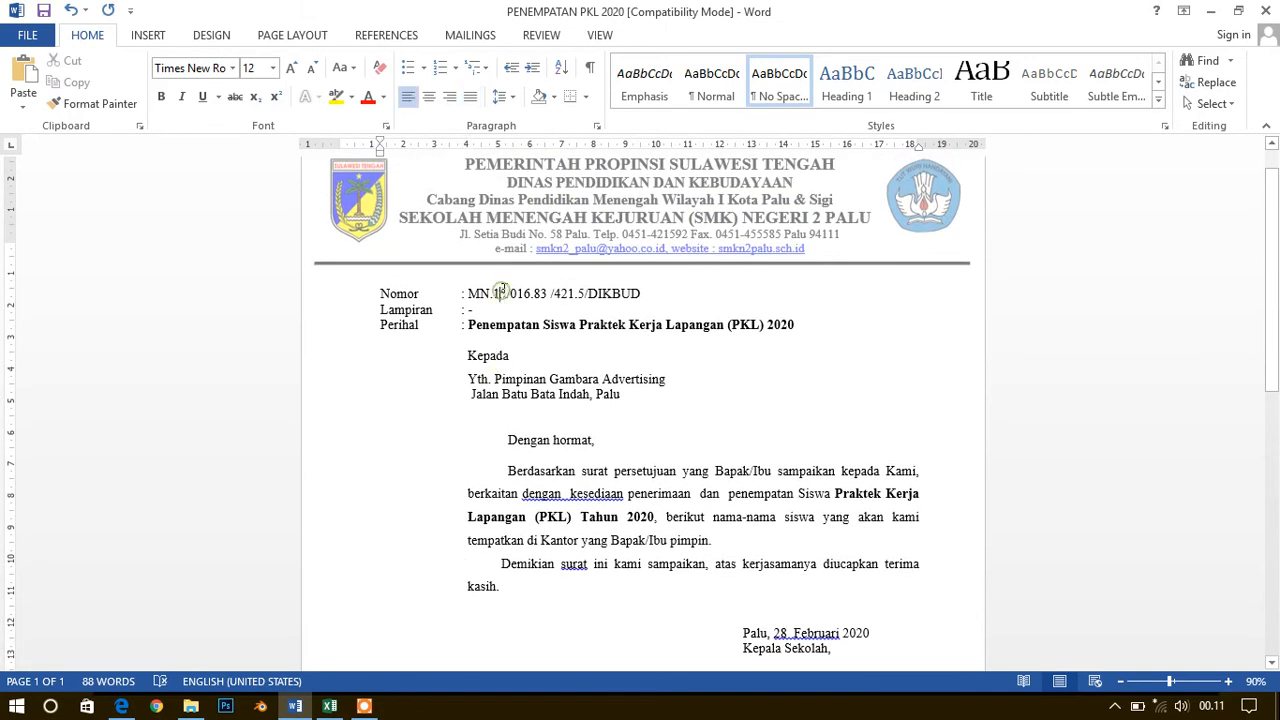
left_click(540, 326)
left_click(549, 379)
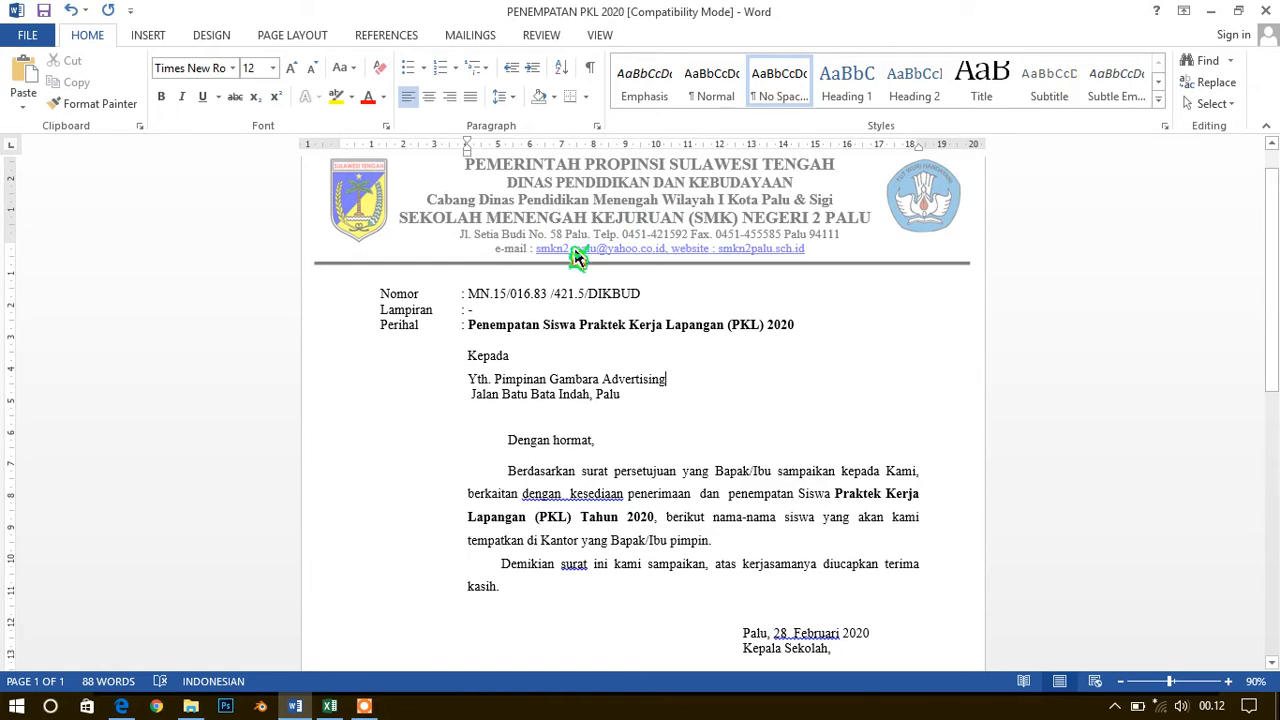
scroll(524, 279, "down", 10)
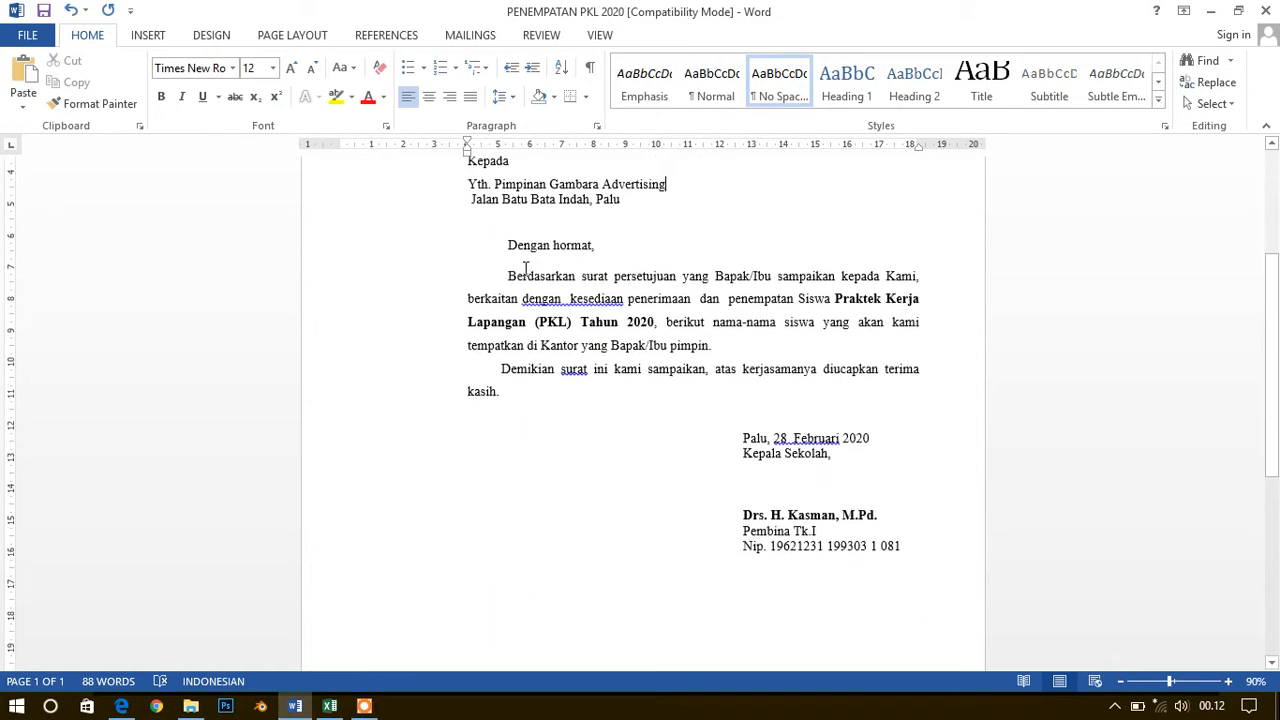
scroll(524, 279, "up", 10)
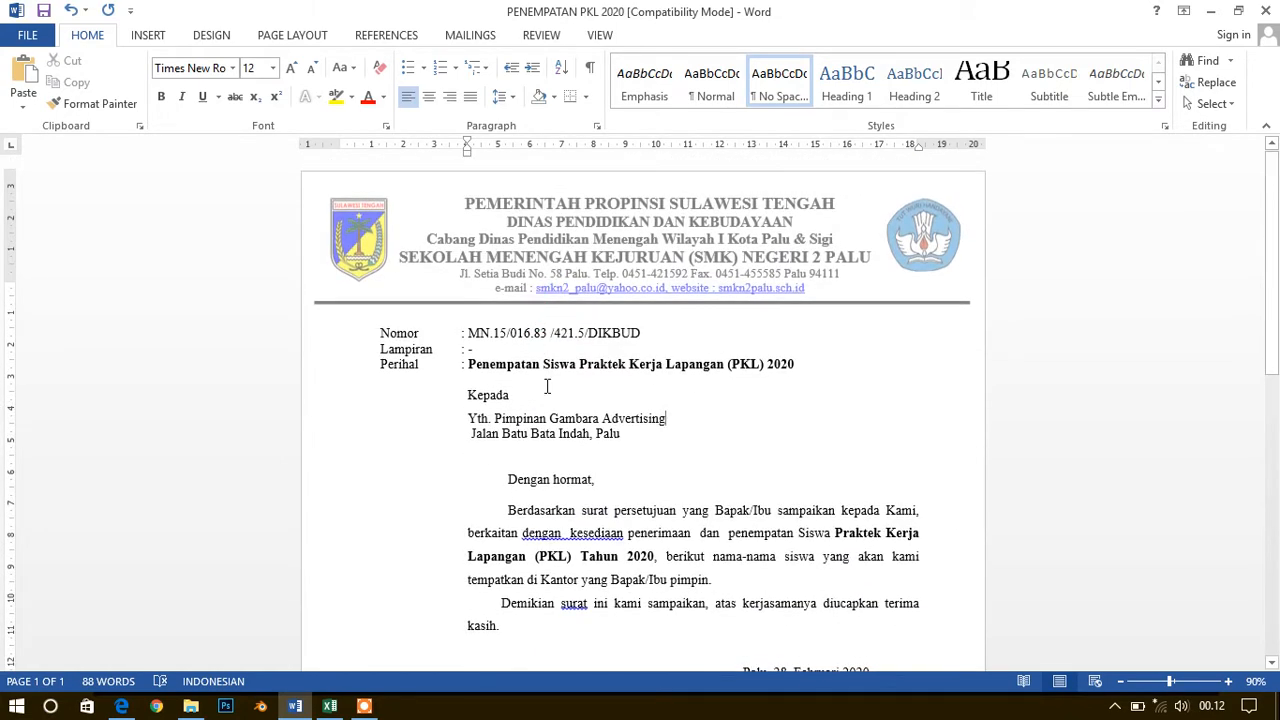
key("ctrl+BackSpace")
Replace the street address line beneath "Yth. Pimpinan" with "Di" and place the cursor after "Pimpinan"
key("ctrl+BackSpace")
key("Down")
key("ctrl+BackSpace")
key("ctrl+BackSpace")
key("ctrl+BackSpace")
key("ctrl+BackSpace")
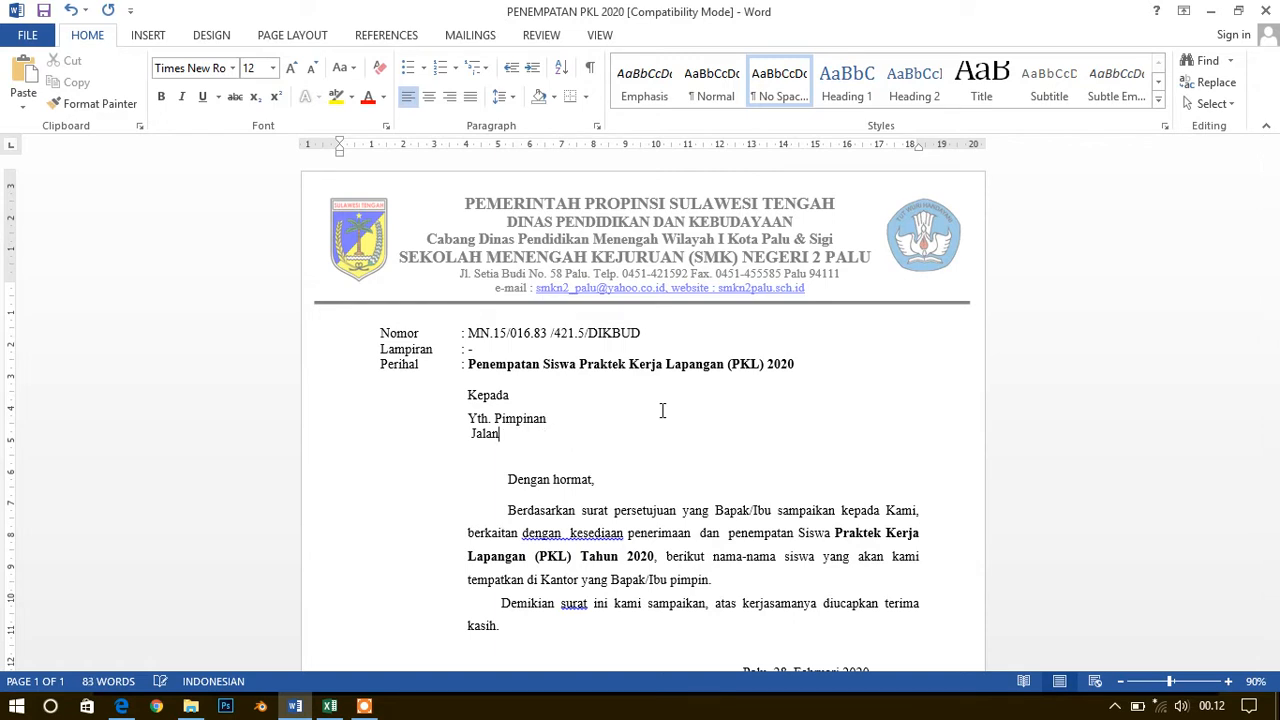
key("ctrl+z")
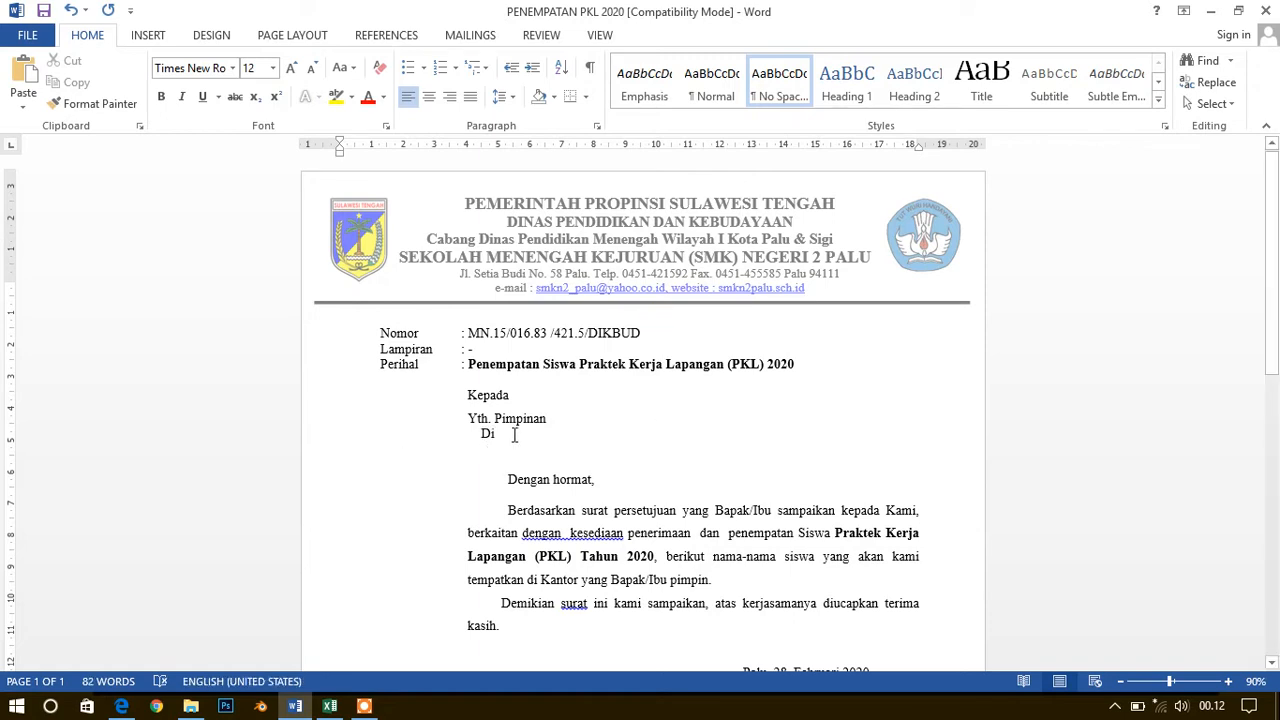
left_click(573, 418)
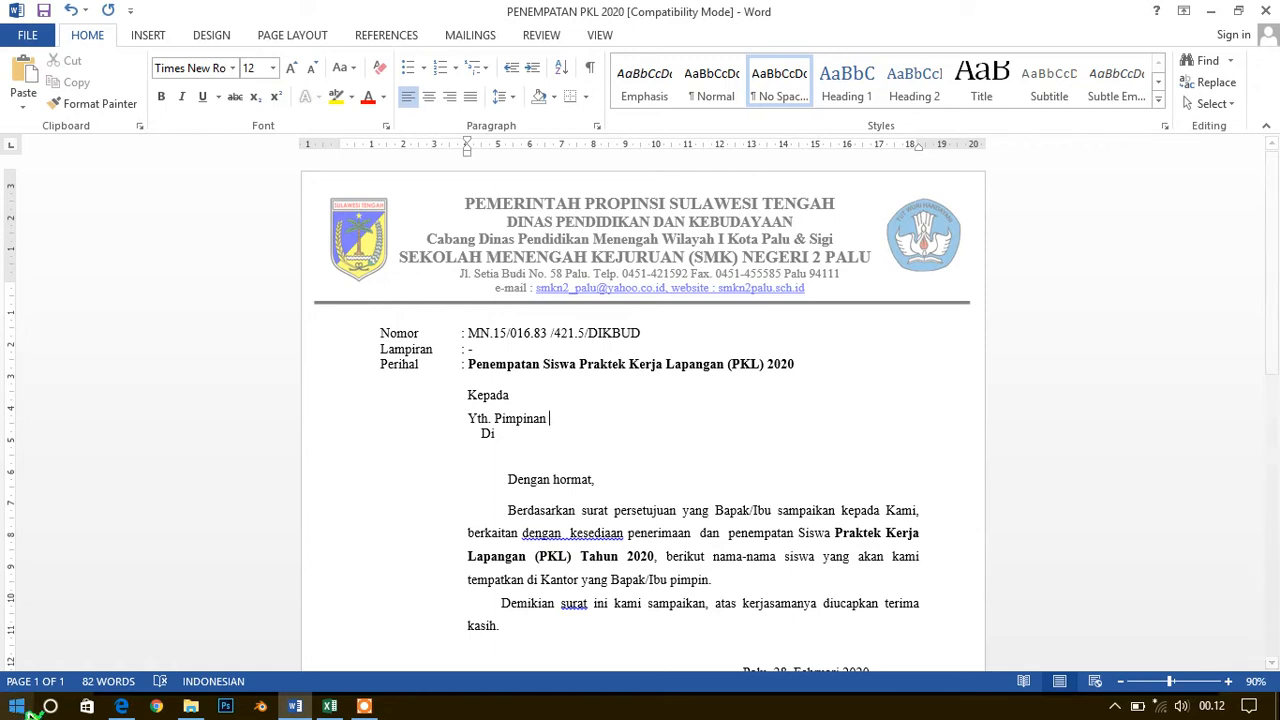
Switch to the practice PDF, reread the Mail Merge exercise's instructions and sample letter, and return to the Word letter
left_click(121, 706)
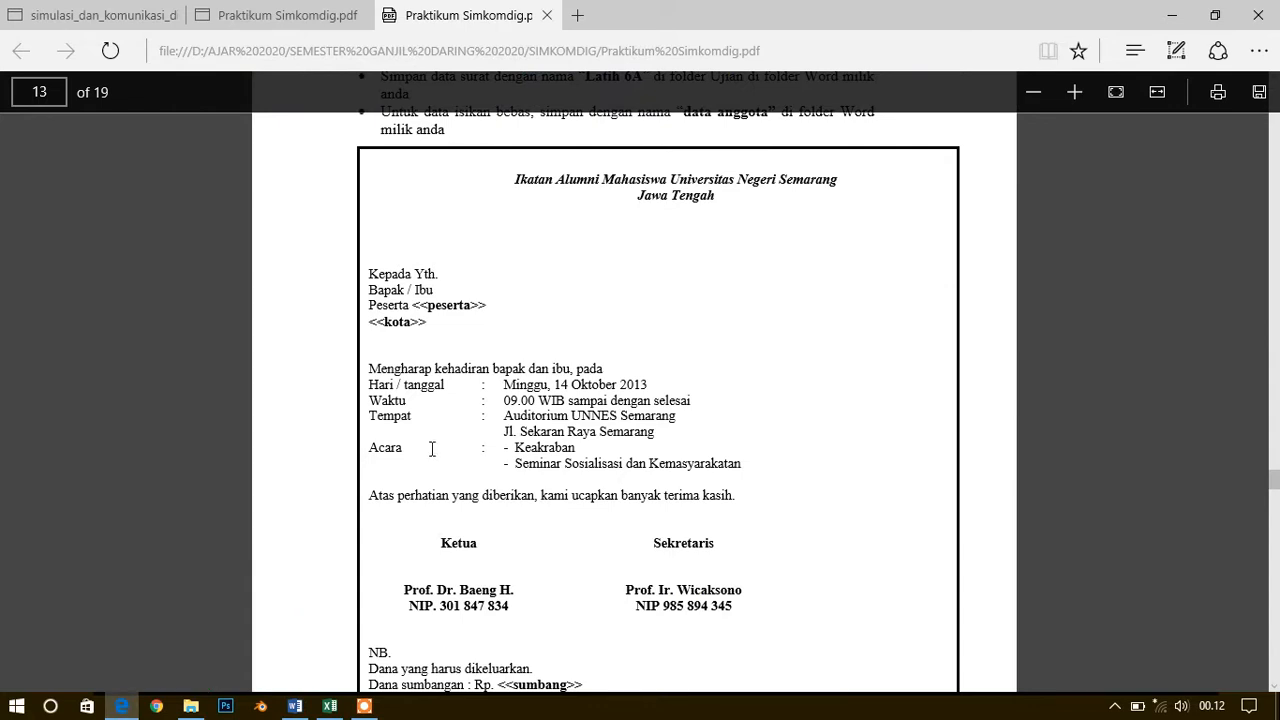
scroll(484, 376, "up", 3)
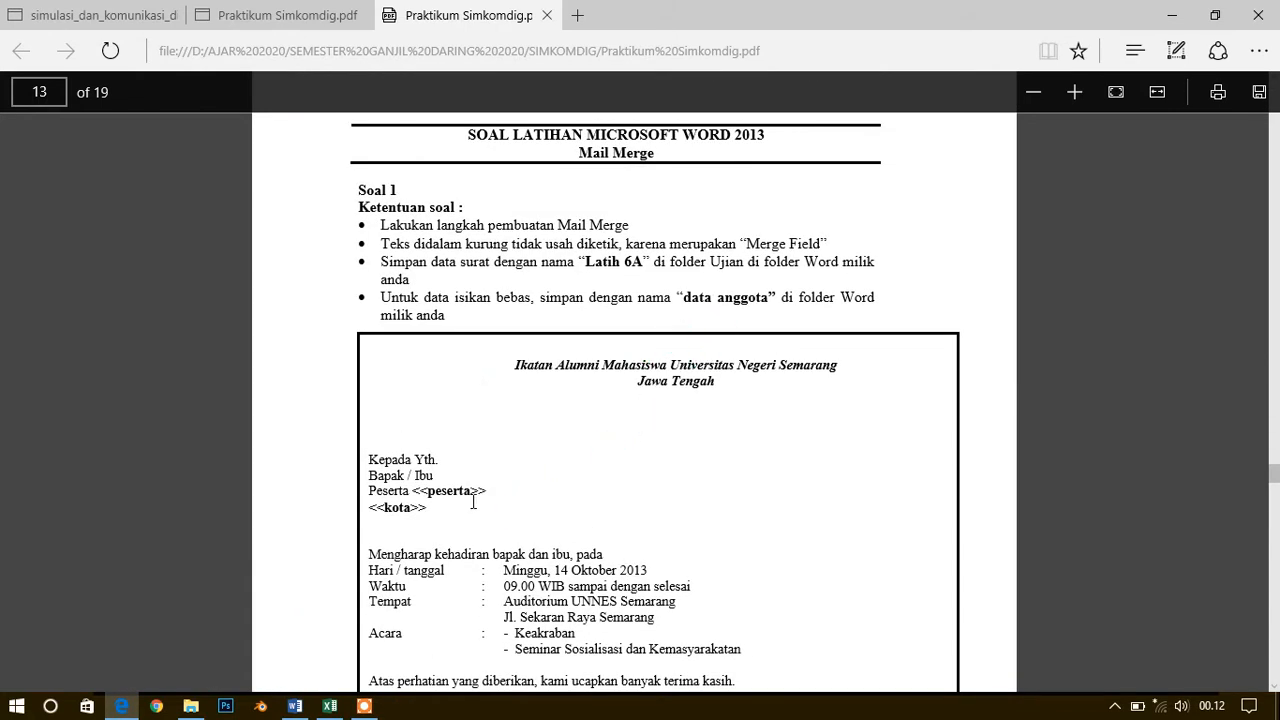
scroll(467, 494, "down", 3)
scroll(395, 345, "down", 3)
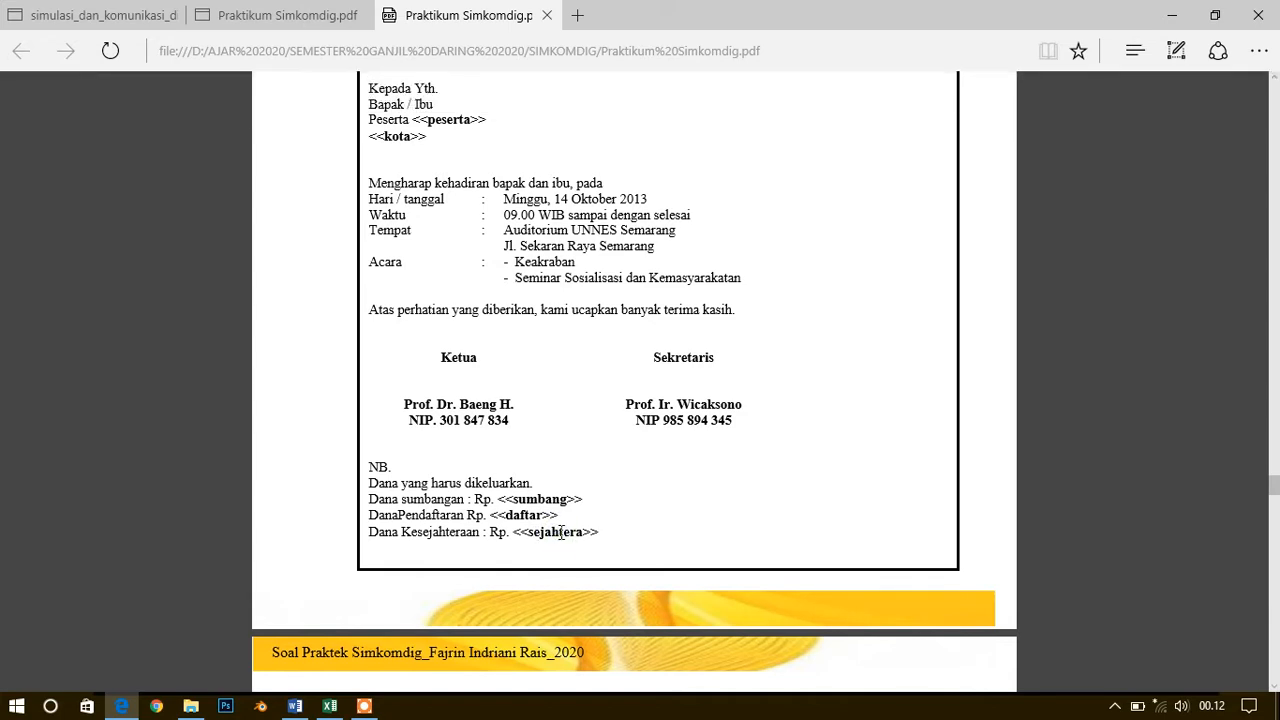
left_click(289, 708)
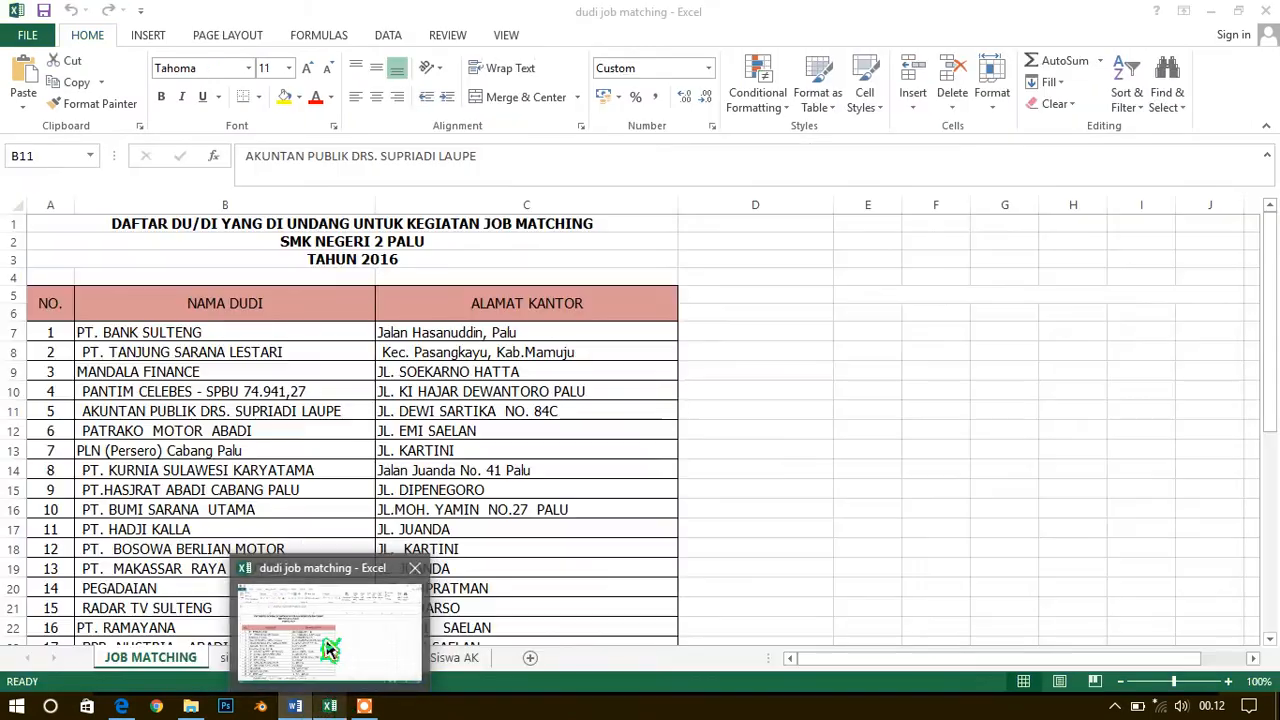
Switch to the dudi job matching workbook in Excel and examine the NAMA DUDI and ALAMAT KANTOR entries on the JOB MATCHING sheet
left_click(330, 650)
left_click(105, 335)
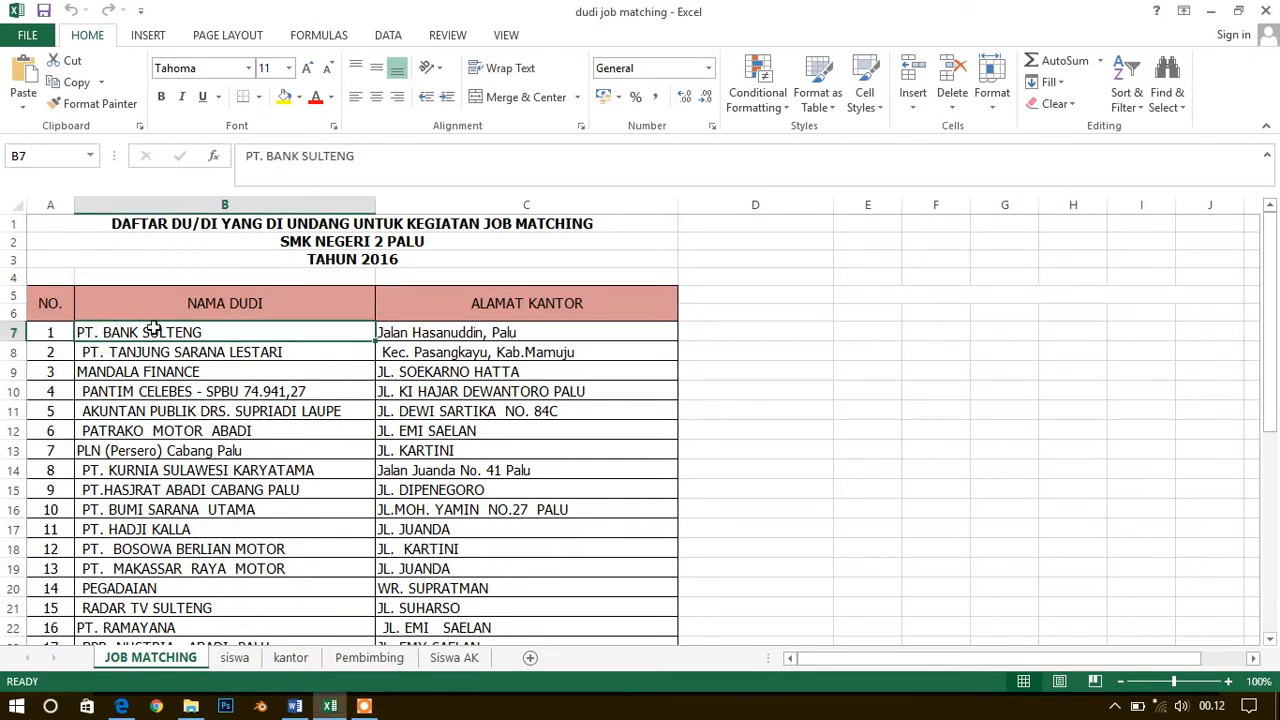
left_click(397, 336)
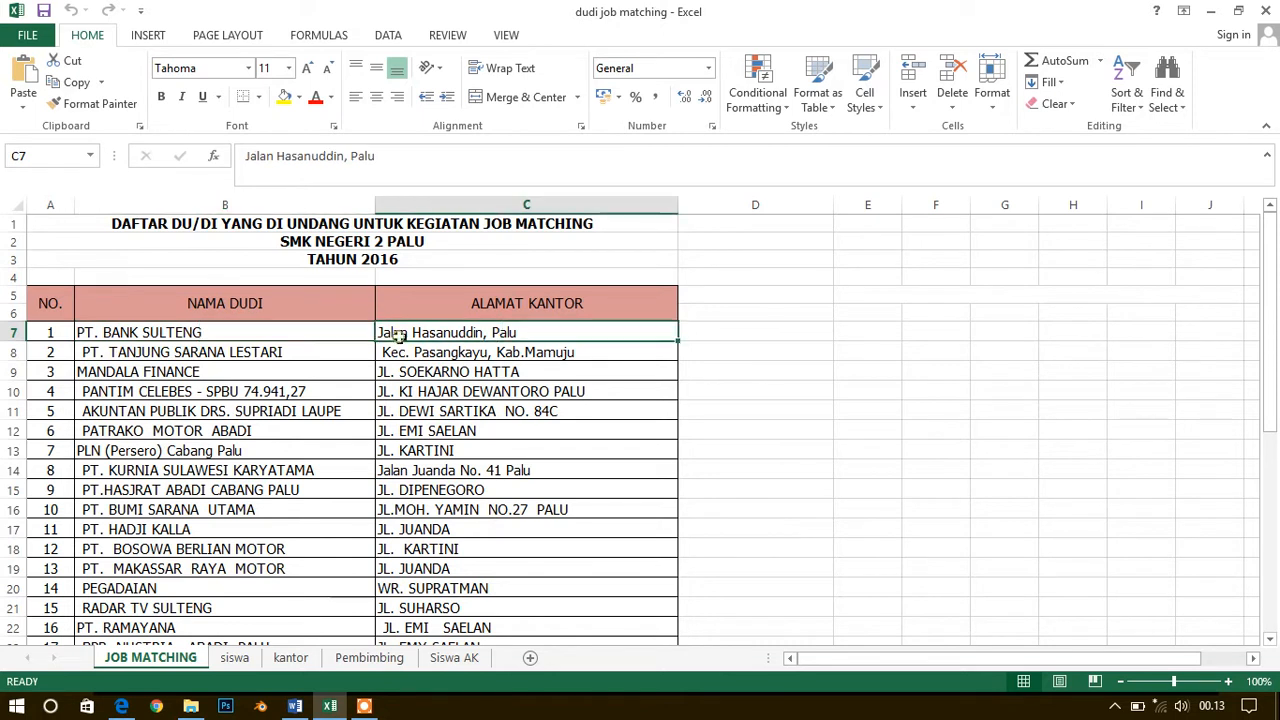
left_click(277, 331)
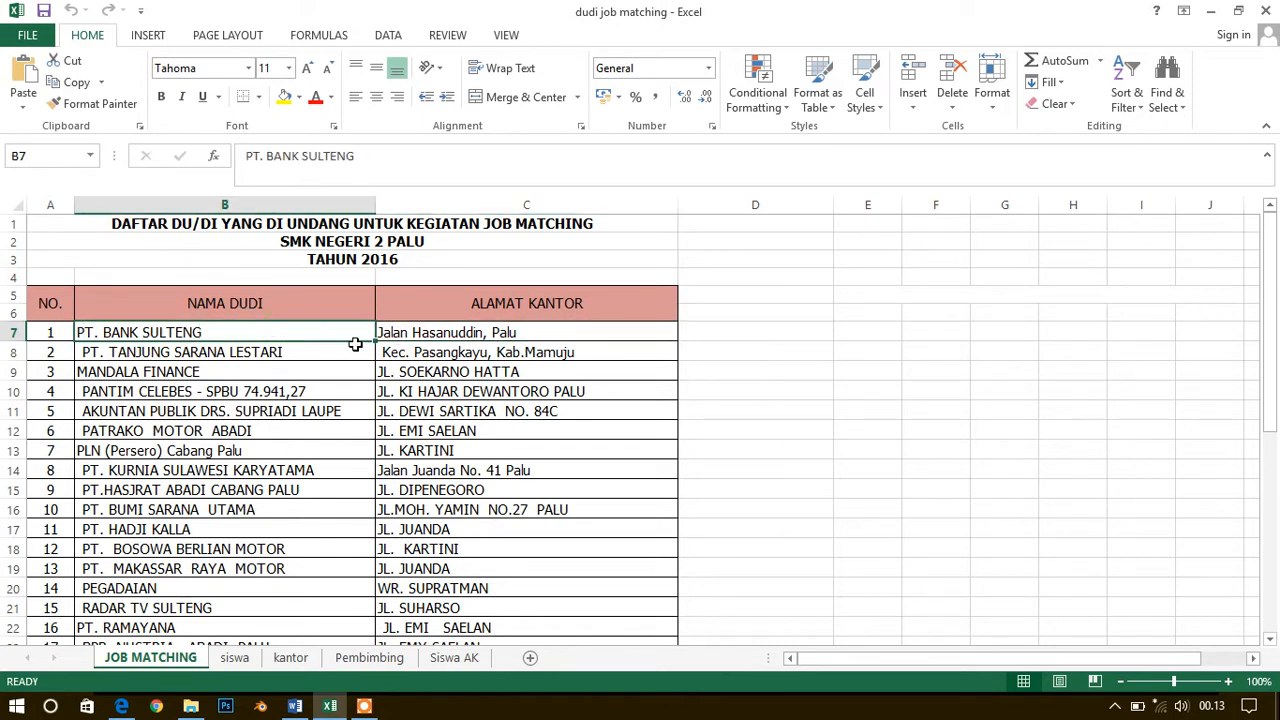
left_click(435, 337)
left_click(278, 333)
left_click(426, 330)
left_click(300, 352)
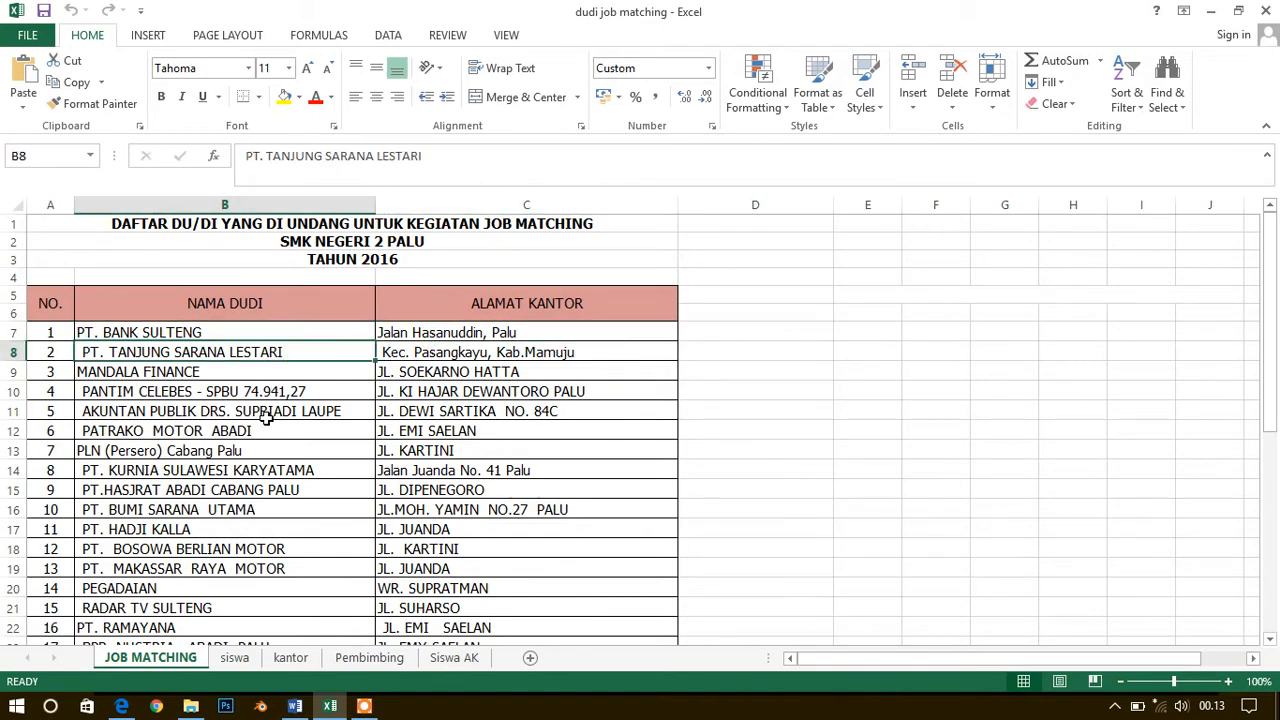
Delete the unused numbered rows 34 to 40 at the end of the JOB MATCHING list
scroll(266, 430, "down", 6)
scroll(264, 441, "down", 4)
scroll(264, 441, "up", 10)
scroll(264, 441, "down", 4)
scroll(264, 441, "down", 5)
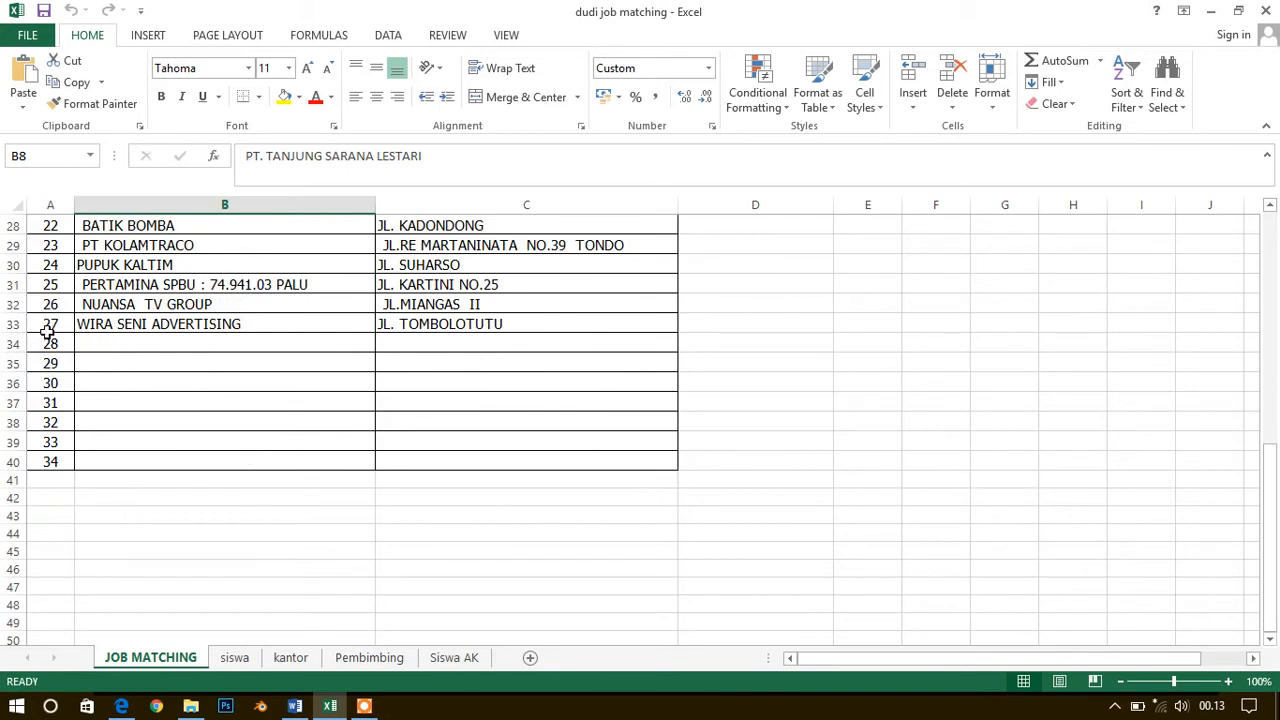
scroll(314, 369, "up", 9)
scroll(329, 417, "down", 8)
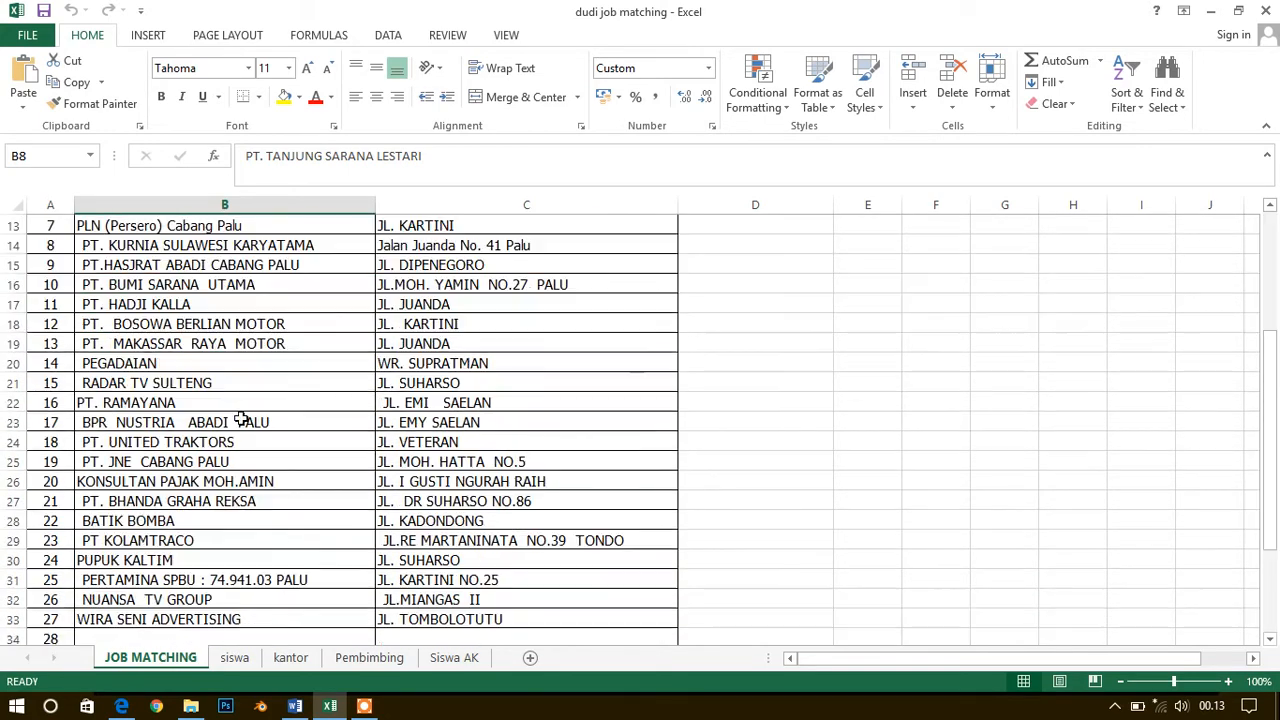
left_click_drag(14, 402, 12, 521)
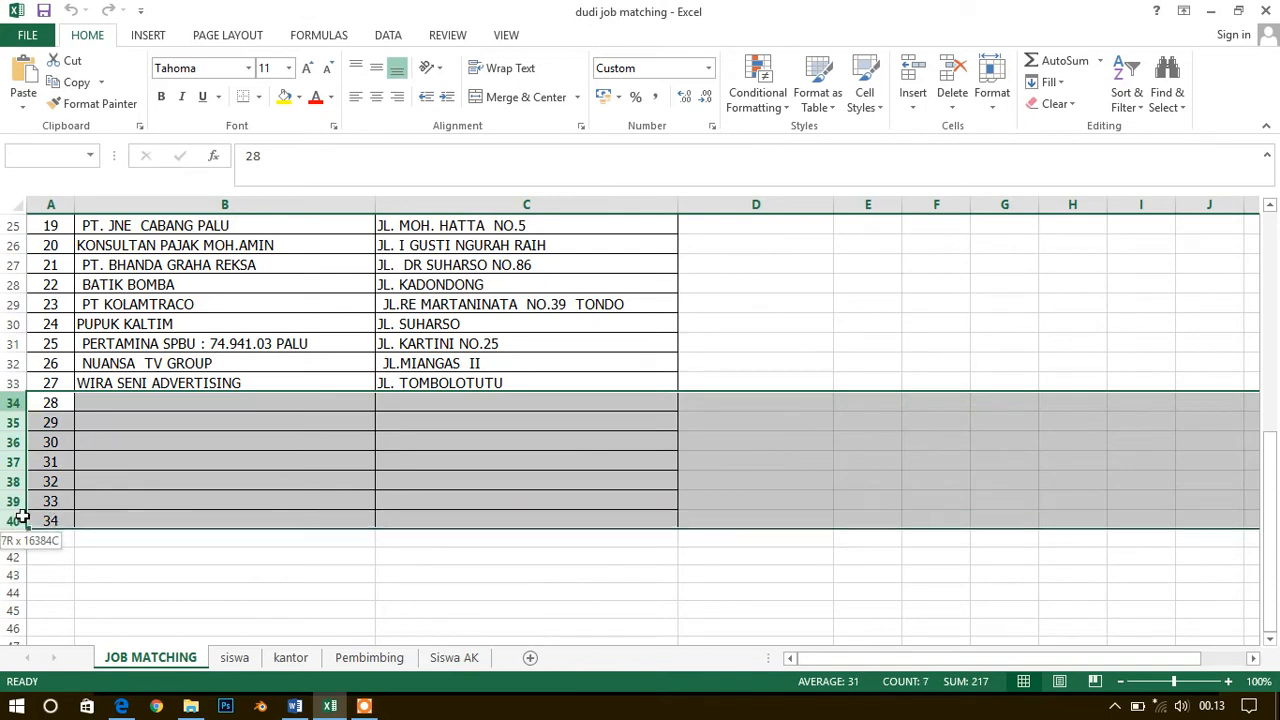
right_click(14, 450)
left_click(58, 325)
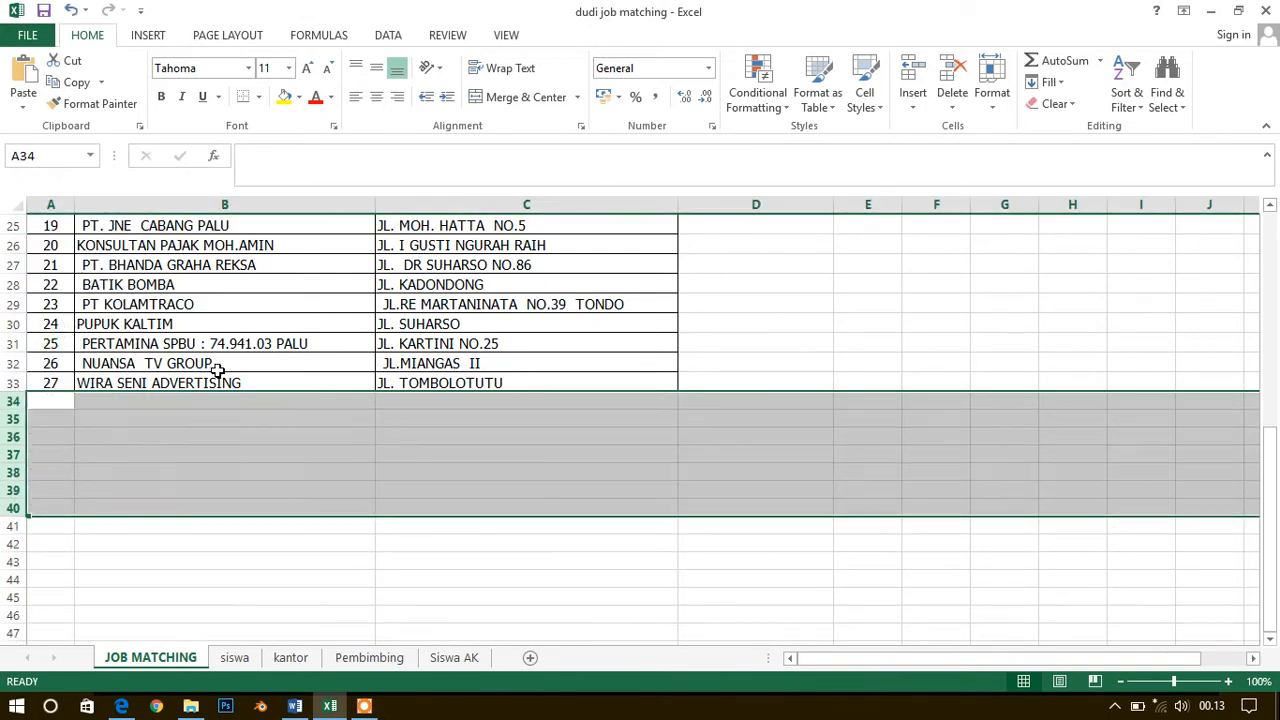
Close the dudi job matching workbook, saving its changes
left_click(214, 363)
scroll(218, 375, "up", 1)
scroll(218, 375, "up", 7)
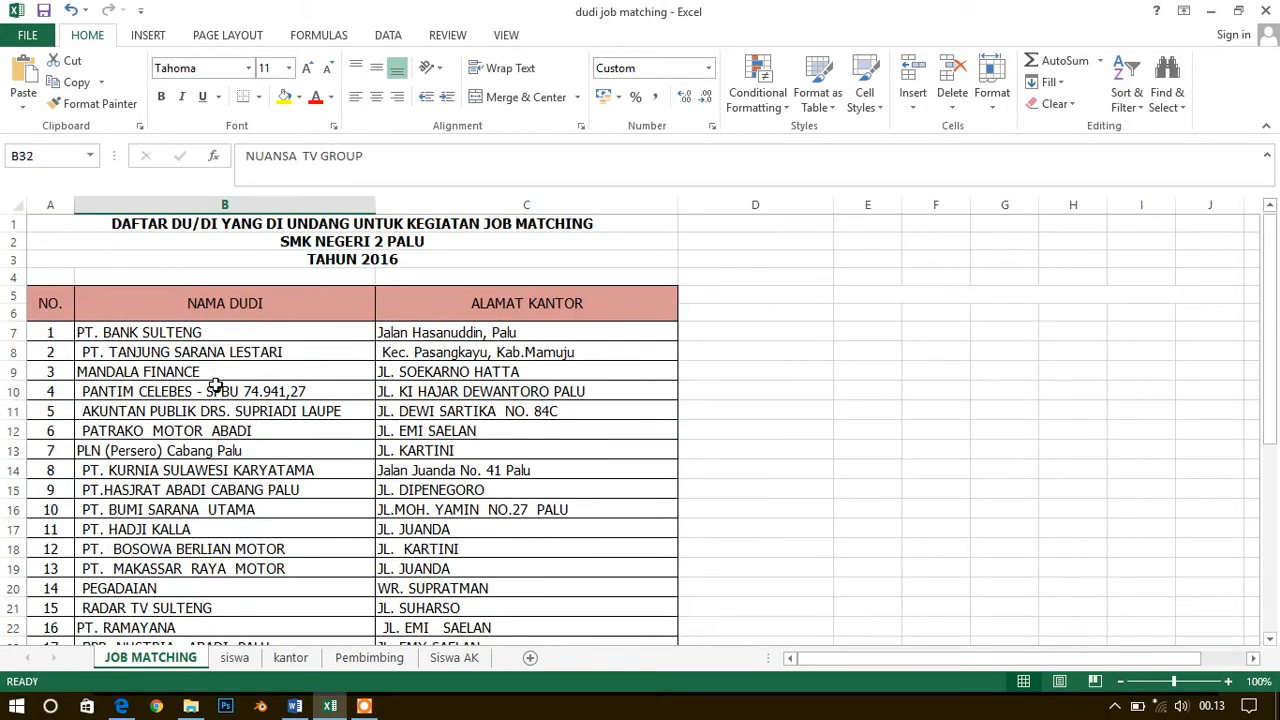
left_click(1265, 11)
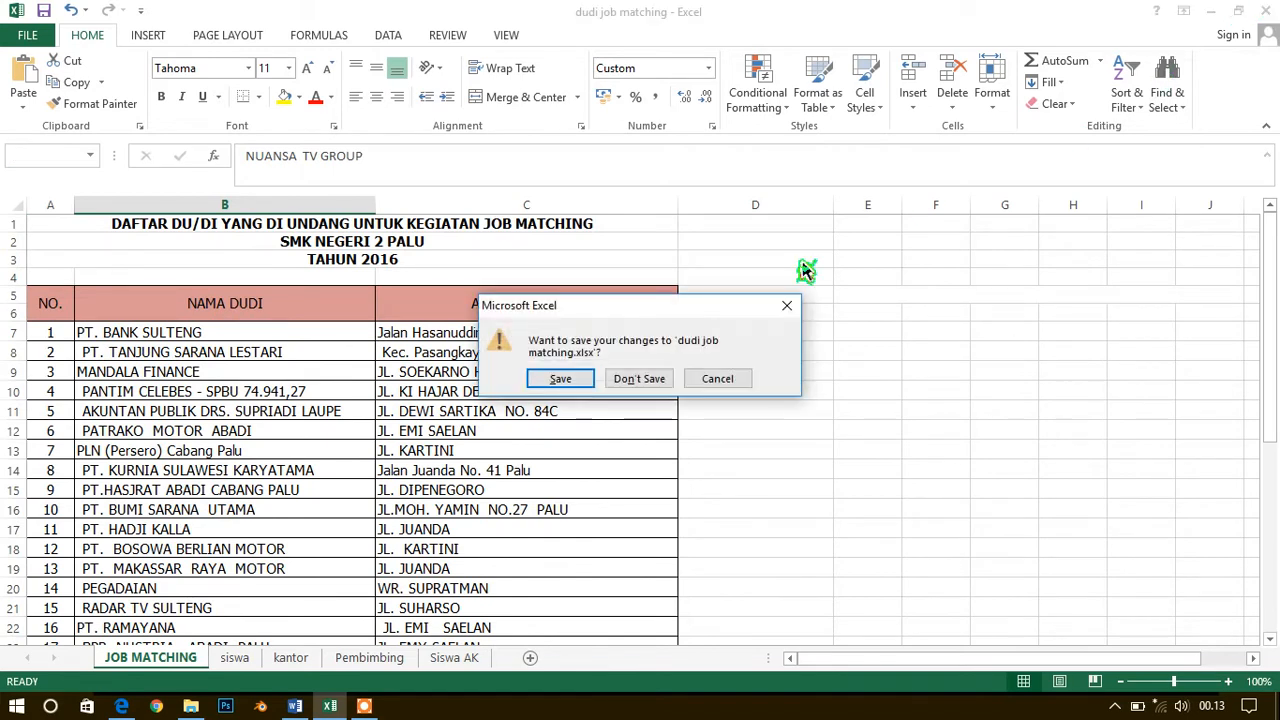
left_click(562, 386)
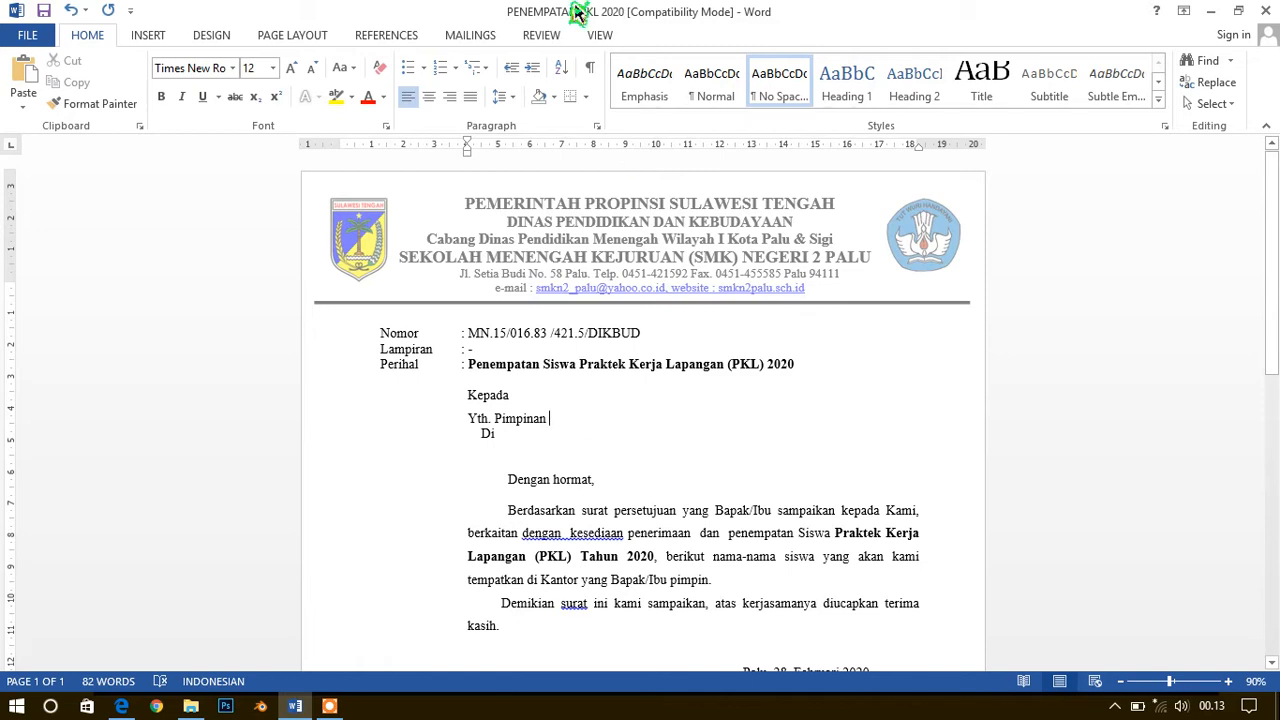
Start the Step-by-Step Mail Merge Wizard for Letters, use the current document, and proceed to selecting recipients
left_click(472, 38)
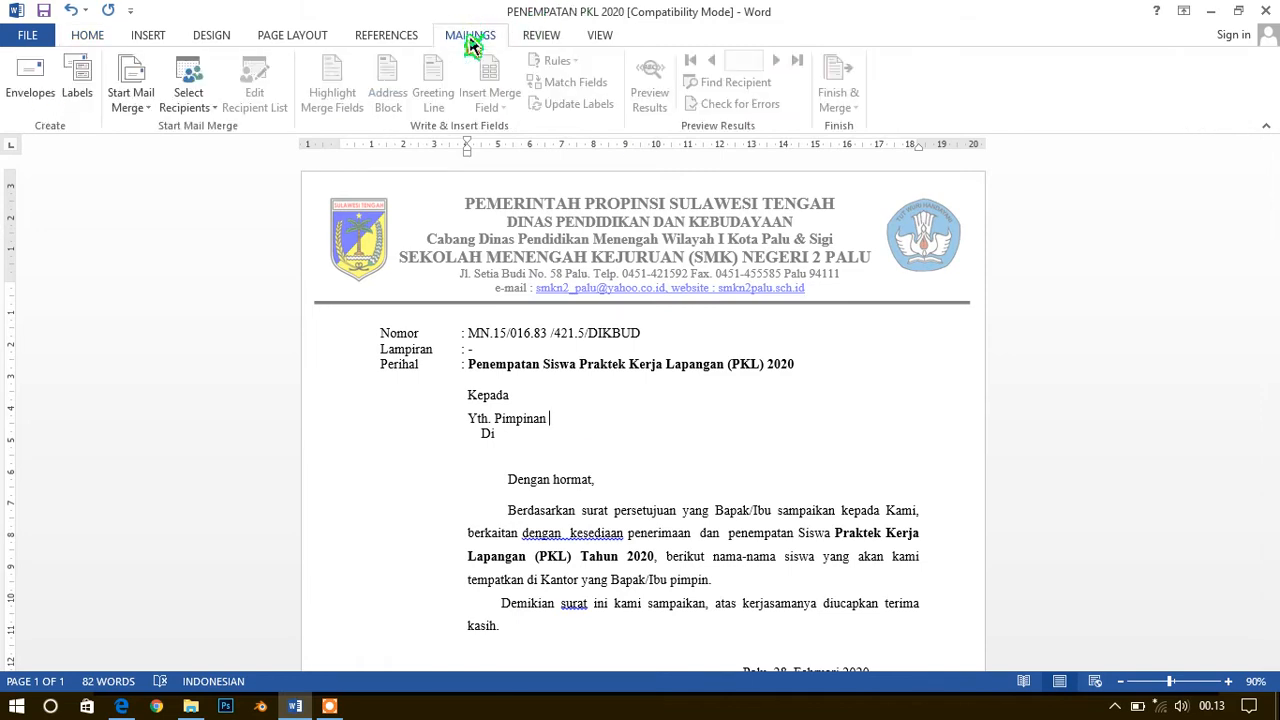
left_click(136, 108)
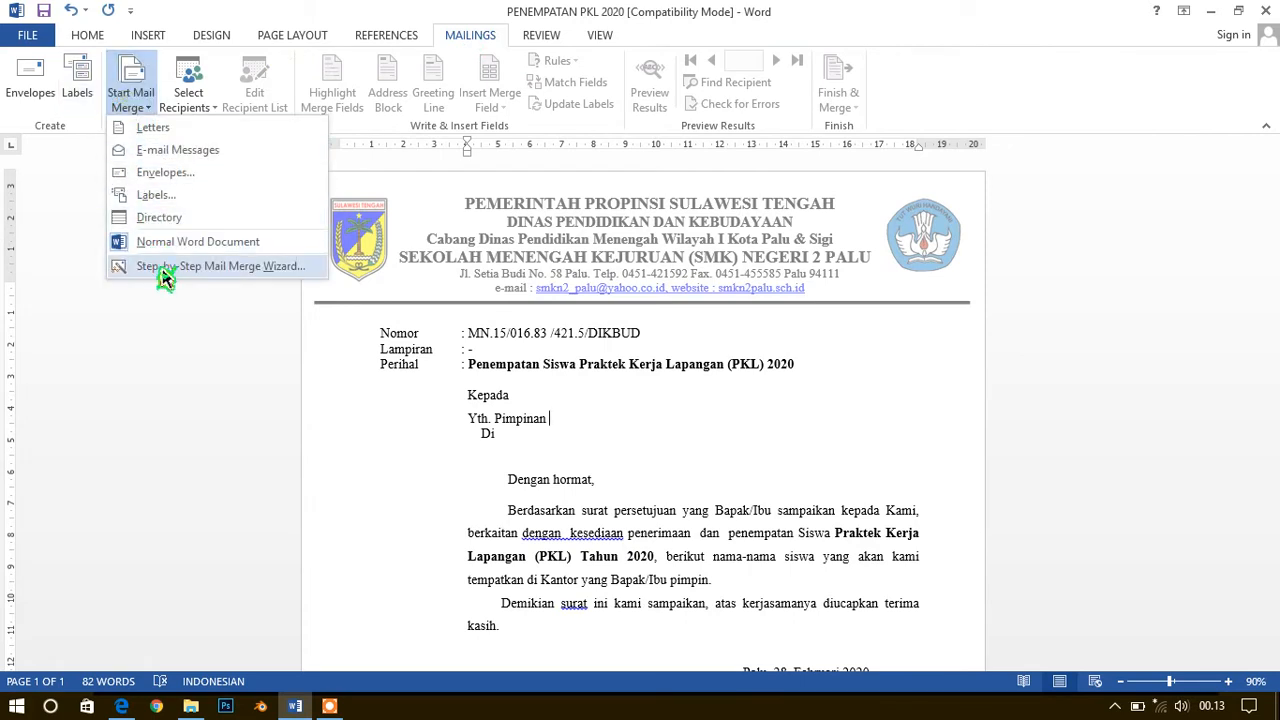
left_click(255, 283)
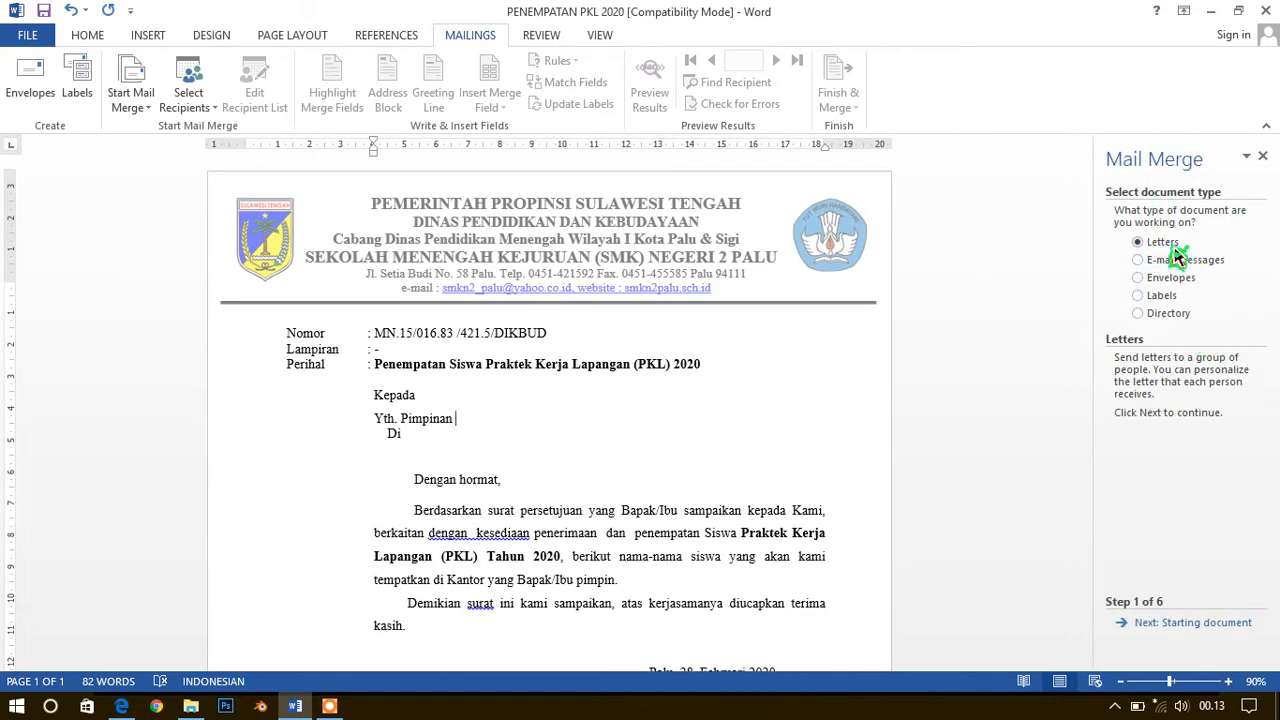
left_click(1188, 626)
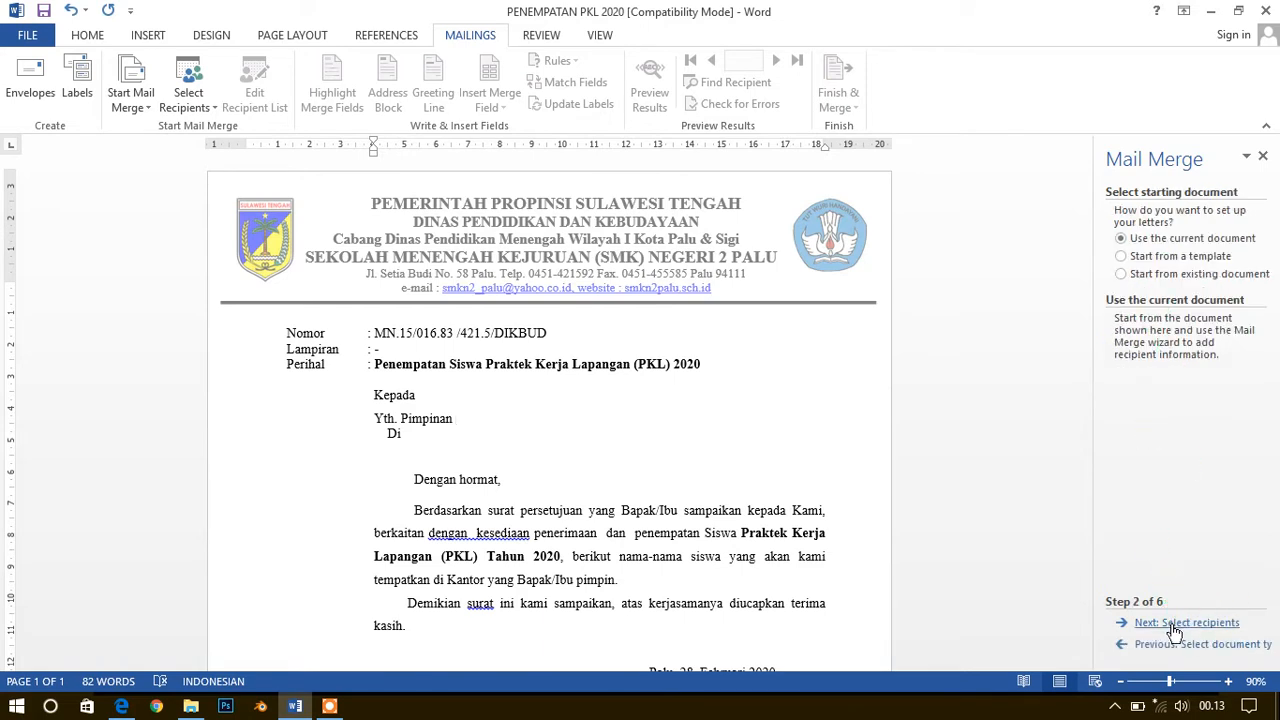
left_click(1176, 626)
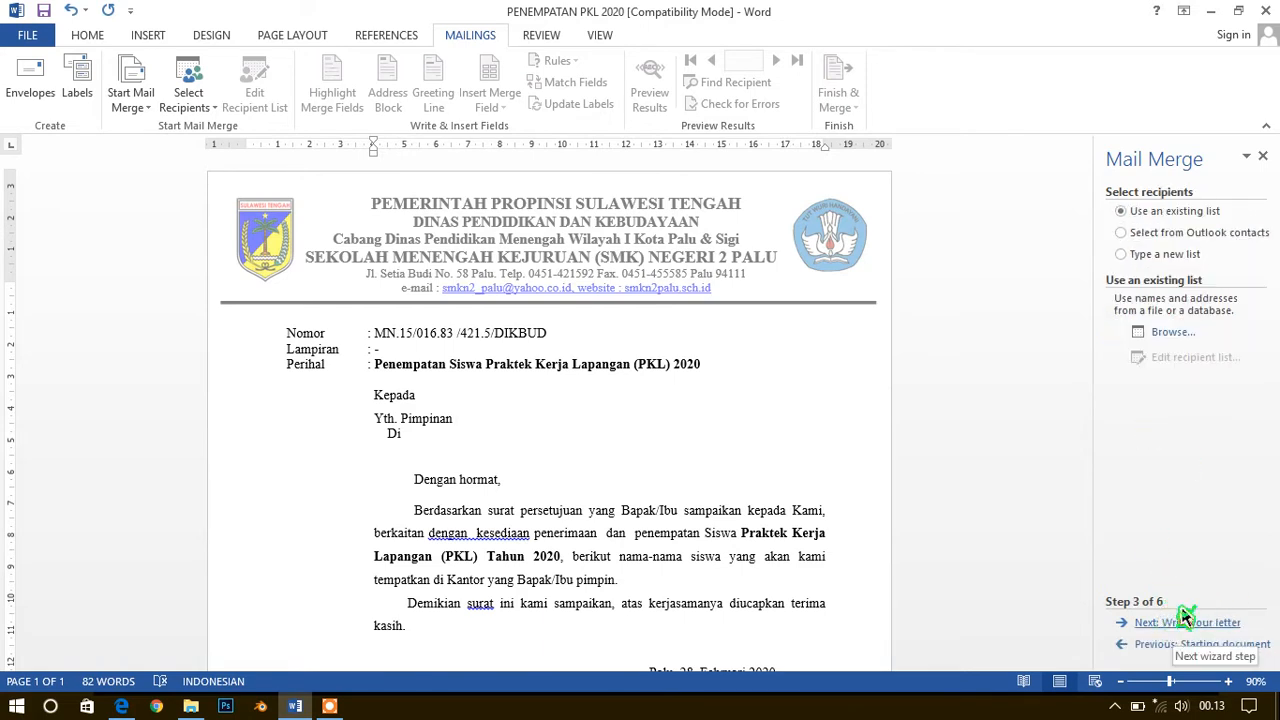
Load the JOB MATCHING$ table from dudi job matching in drive D's AJAR 2020 > SEMESTER GANJIL DARING 2020 > SIMKOMDIG > Praktek folder as the recipient list
left_click(1168, 338)
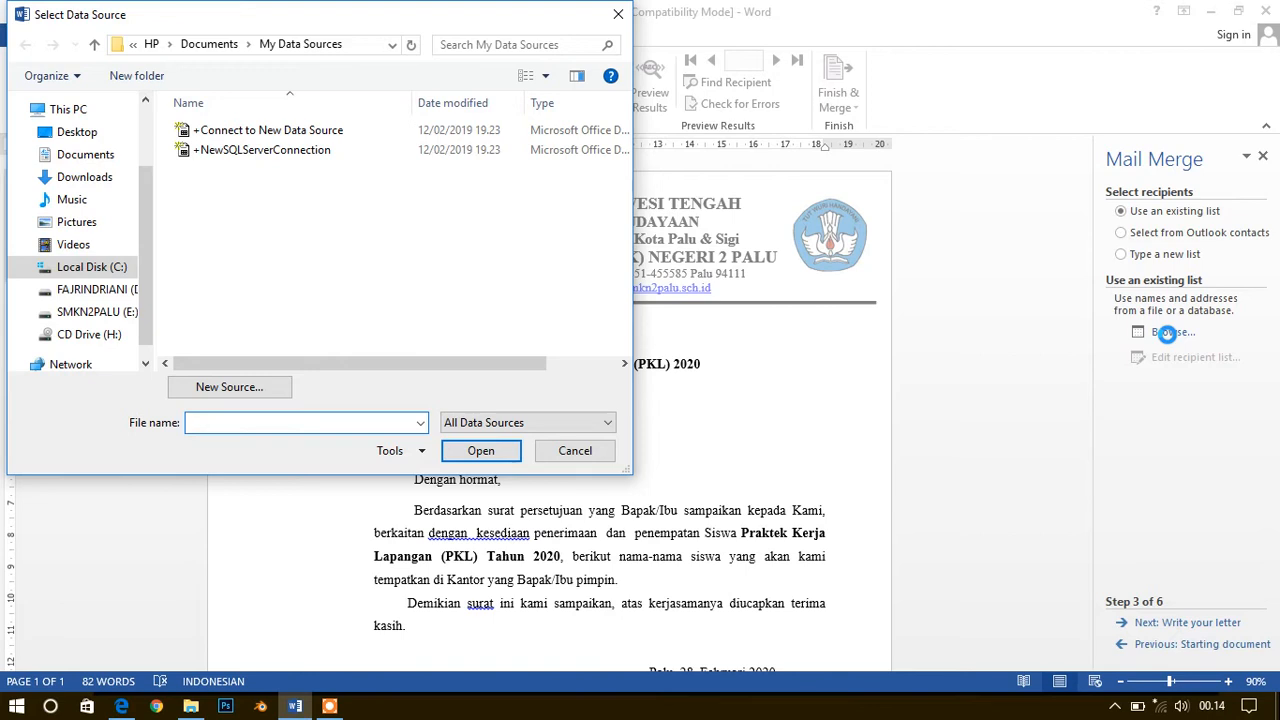
left_click(90, 289)
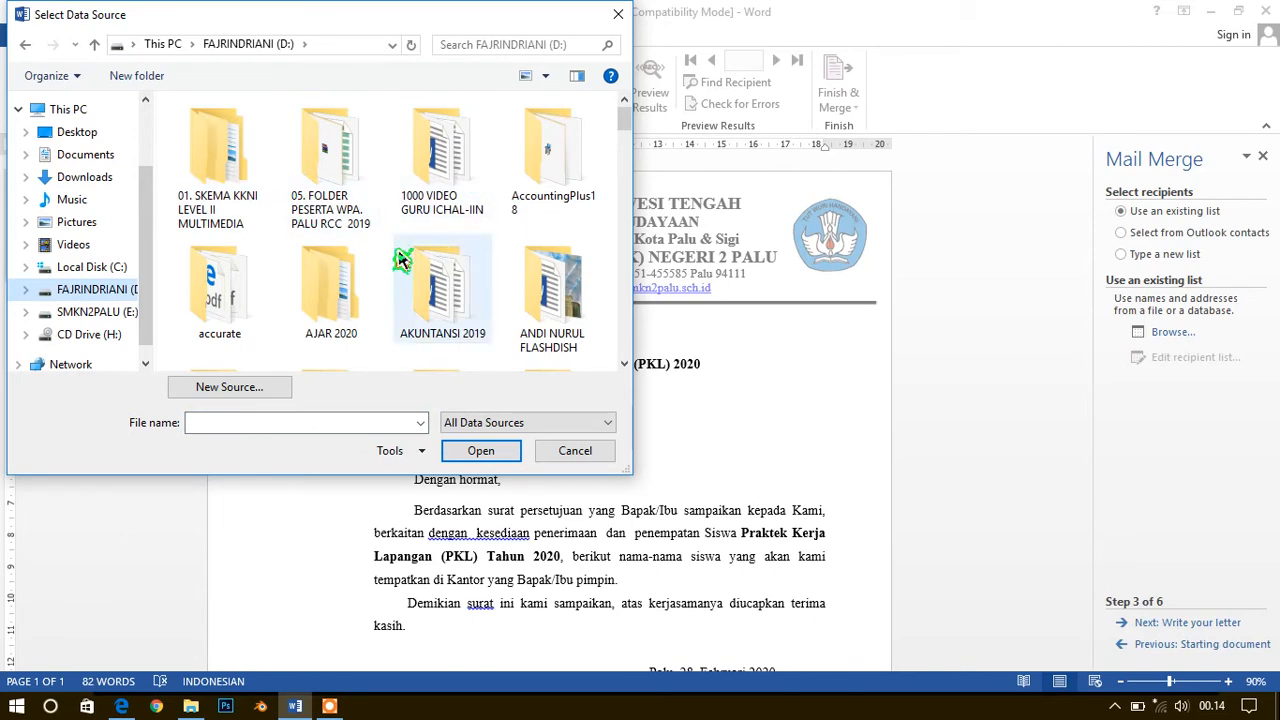
double_click(340, 272)
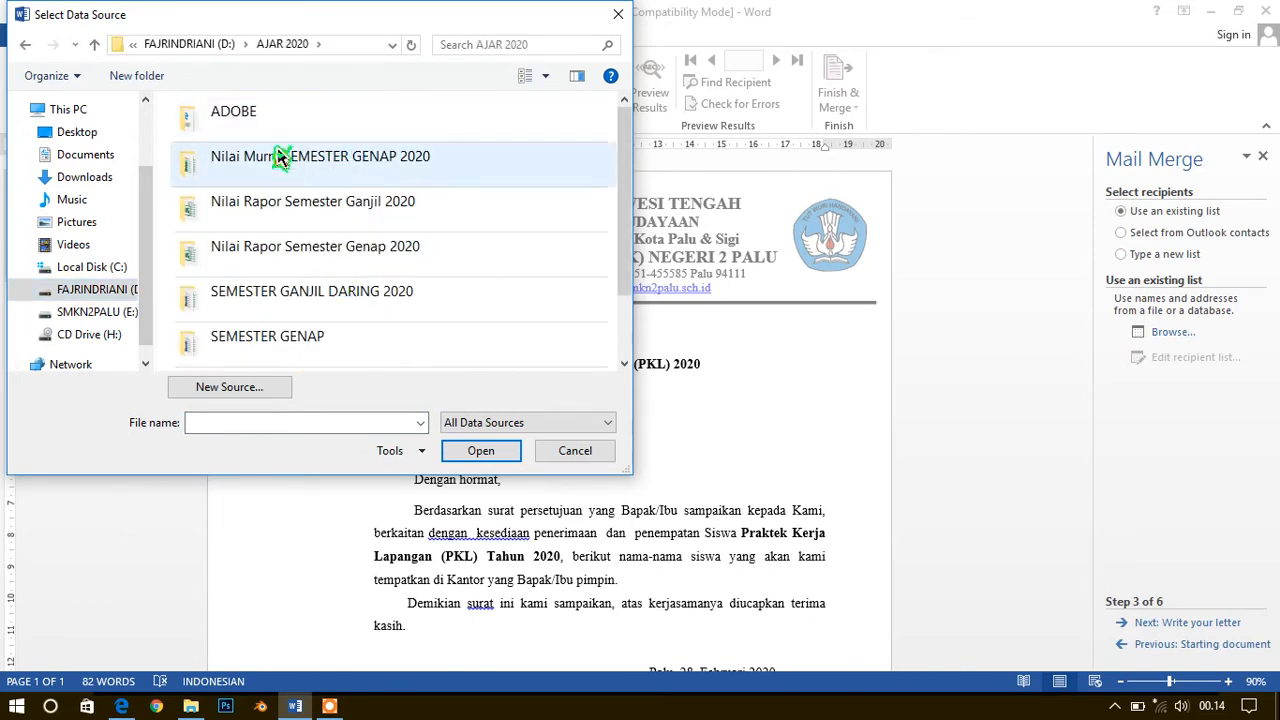
double_click(288, 295)
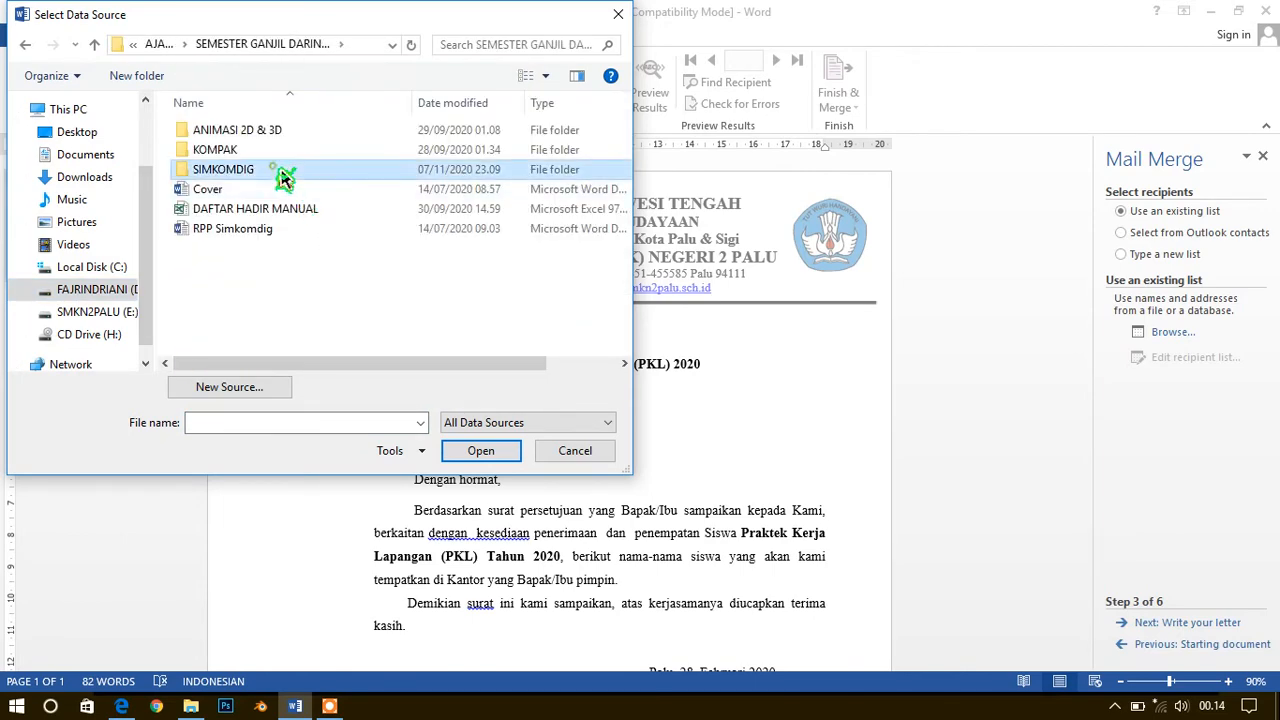
double_click(285, 177)
double_click(240, 306)
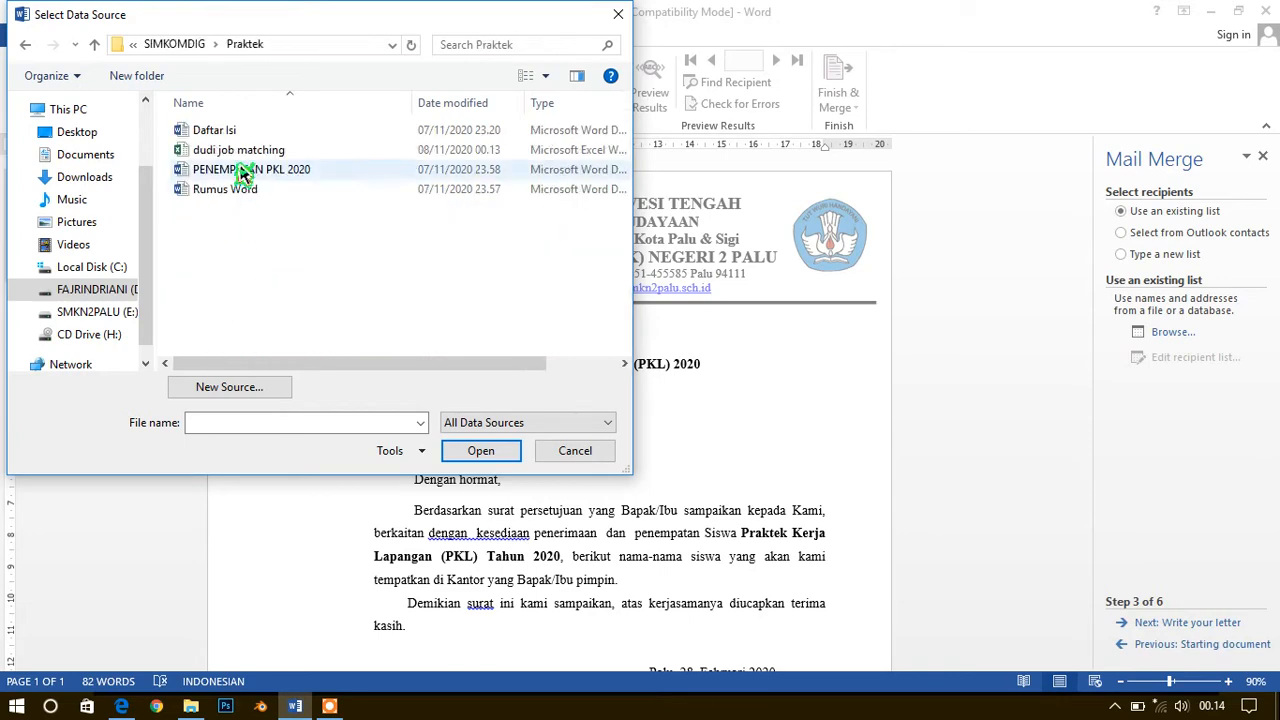
double_click(238, 152)
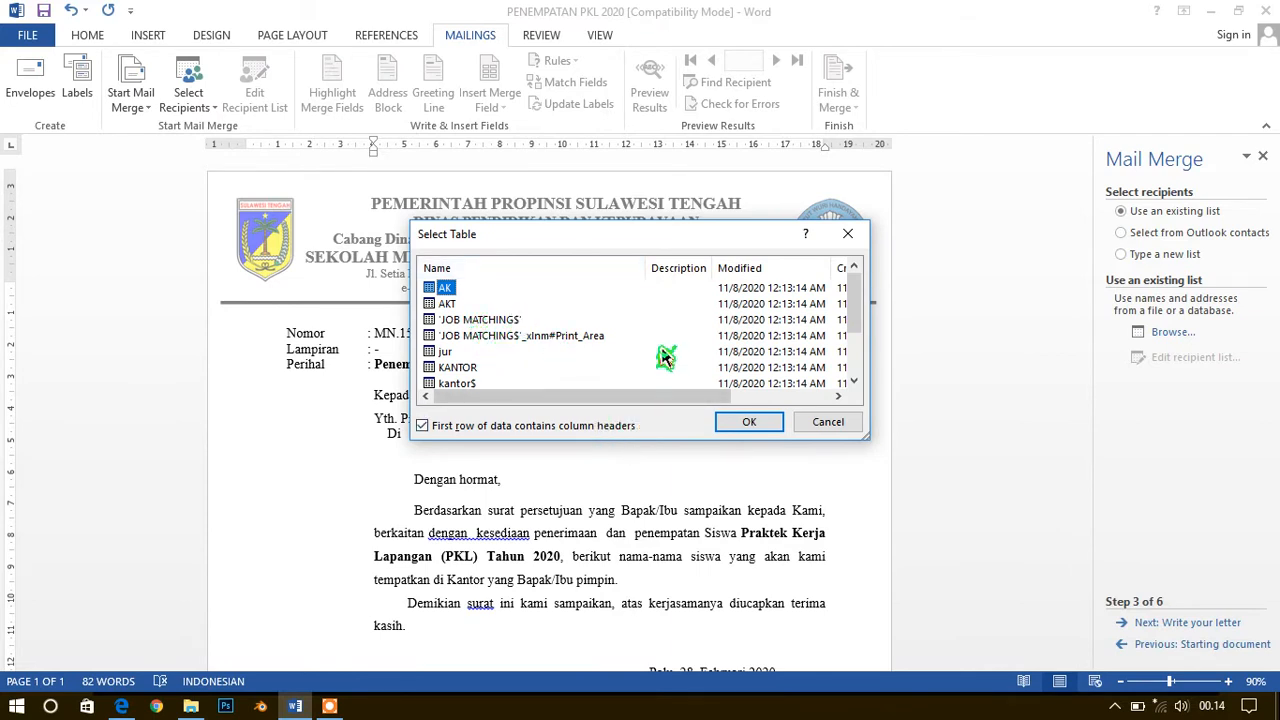
double_click(493, 322)
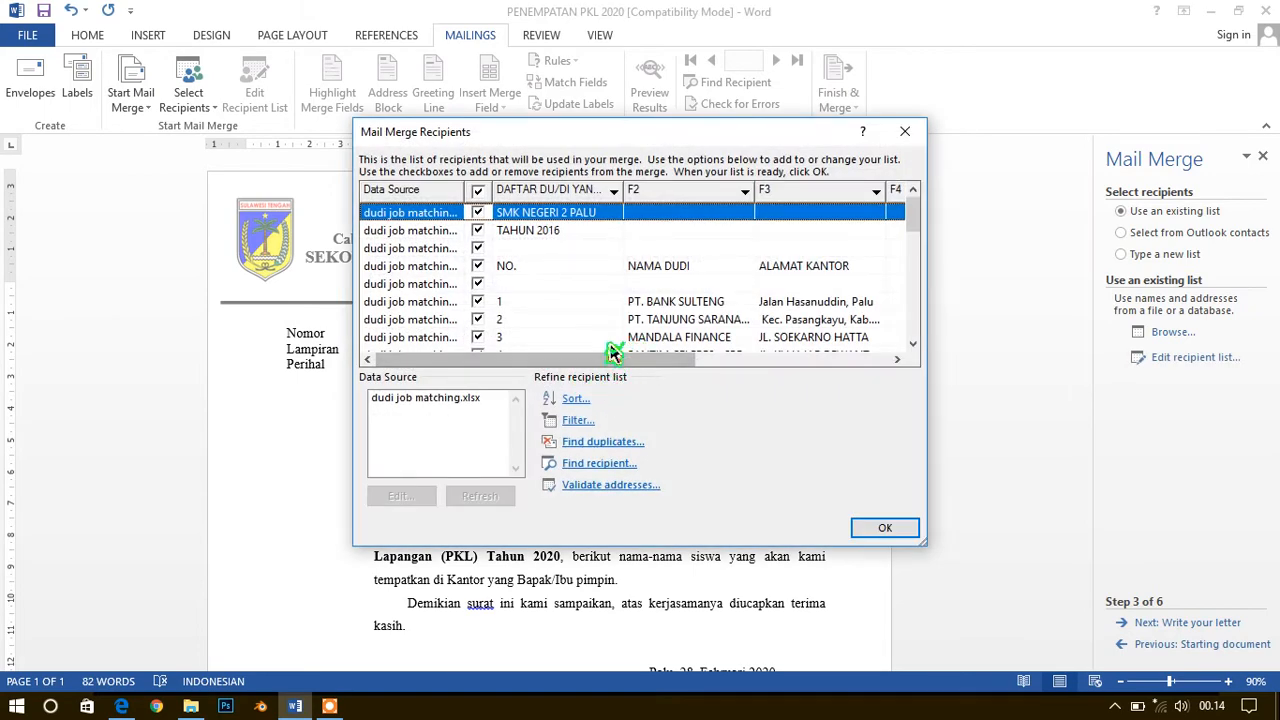
Review the entries in the mail merge recipient list to find rows that are not companies
scroll(617, 349, "down", 2)
scroll(617, 335, "up", 2)
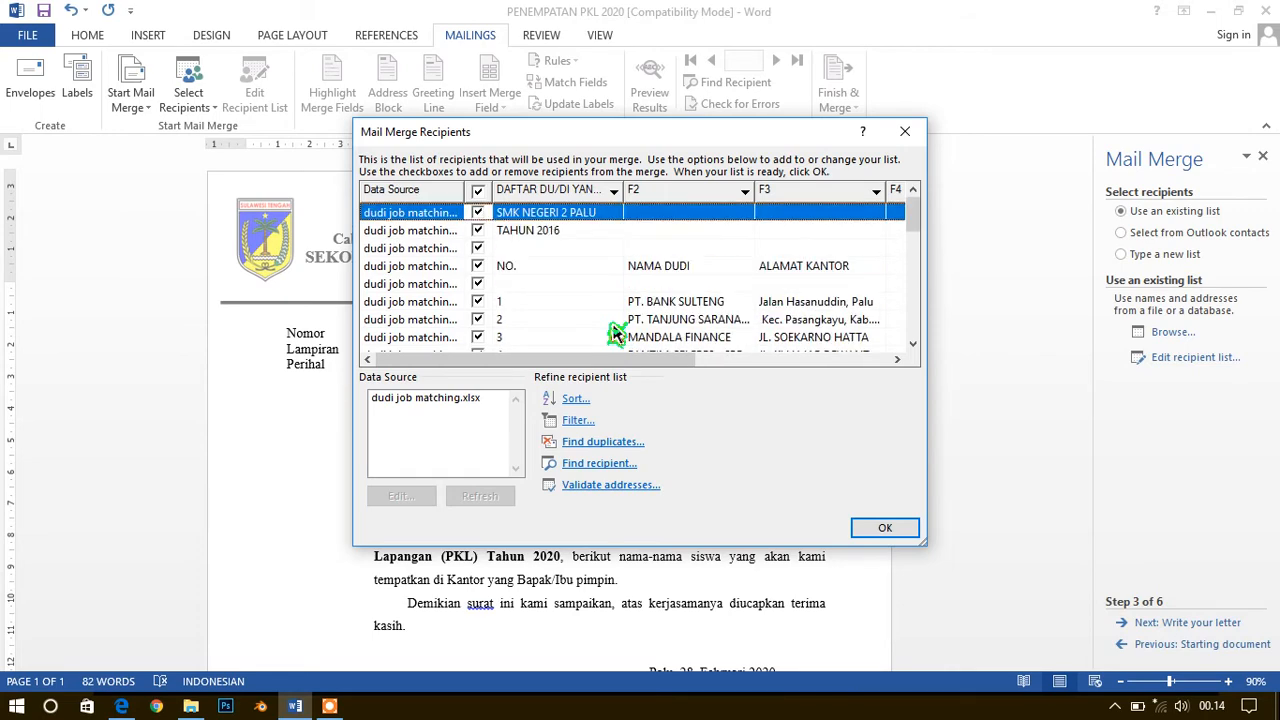
scroll(617, 333, "down", 5)
scroll(617, 333, "up", 5)
scroll(617, 333, "down", 7)
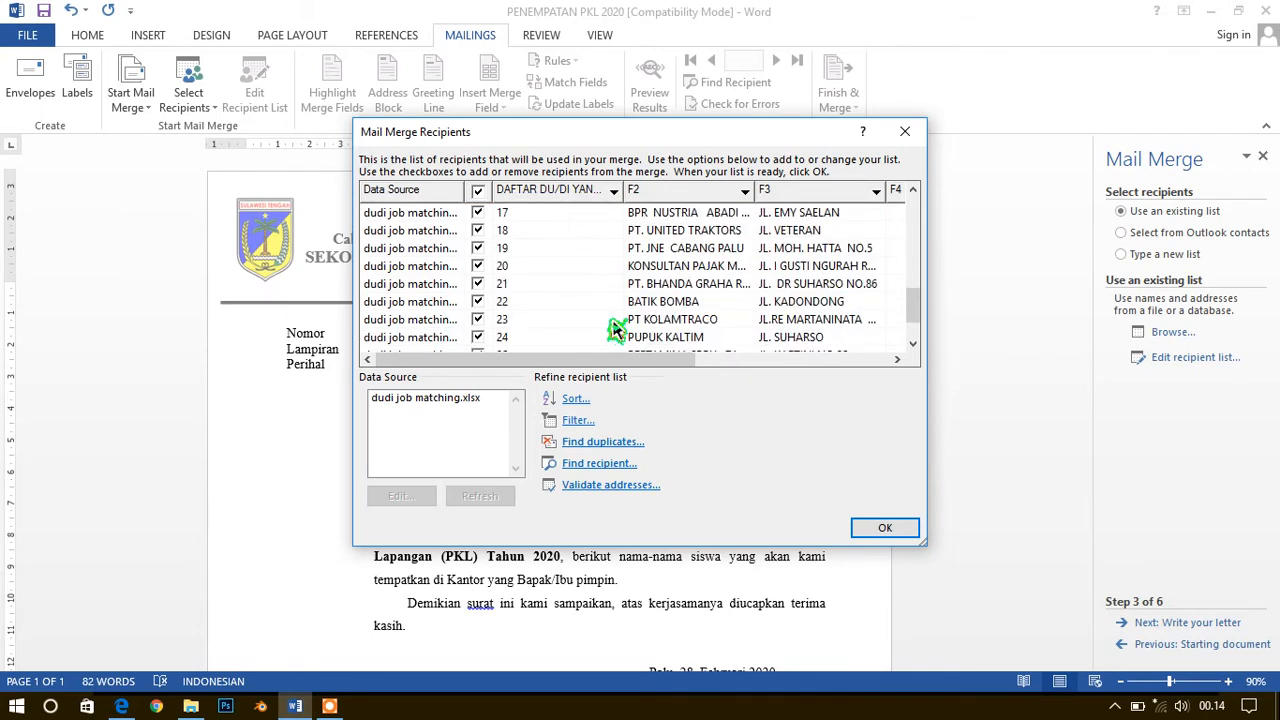
scroll(617, 333, "down", 1)
scroll(617, 333, "up", 6)
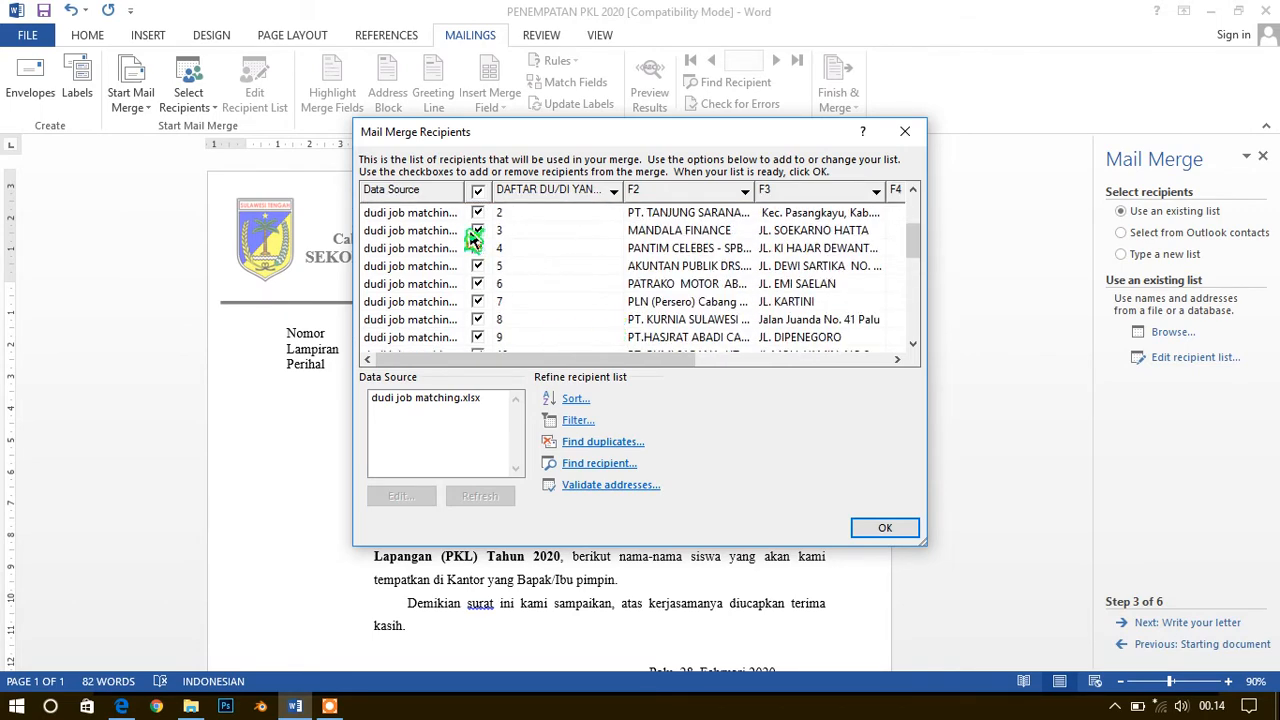
scroll(476, 238, "up", 3)
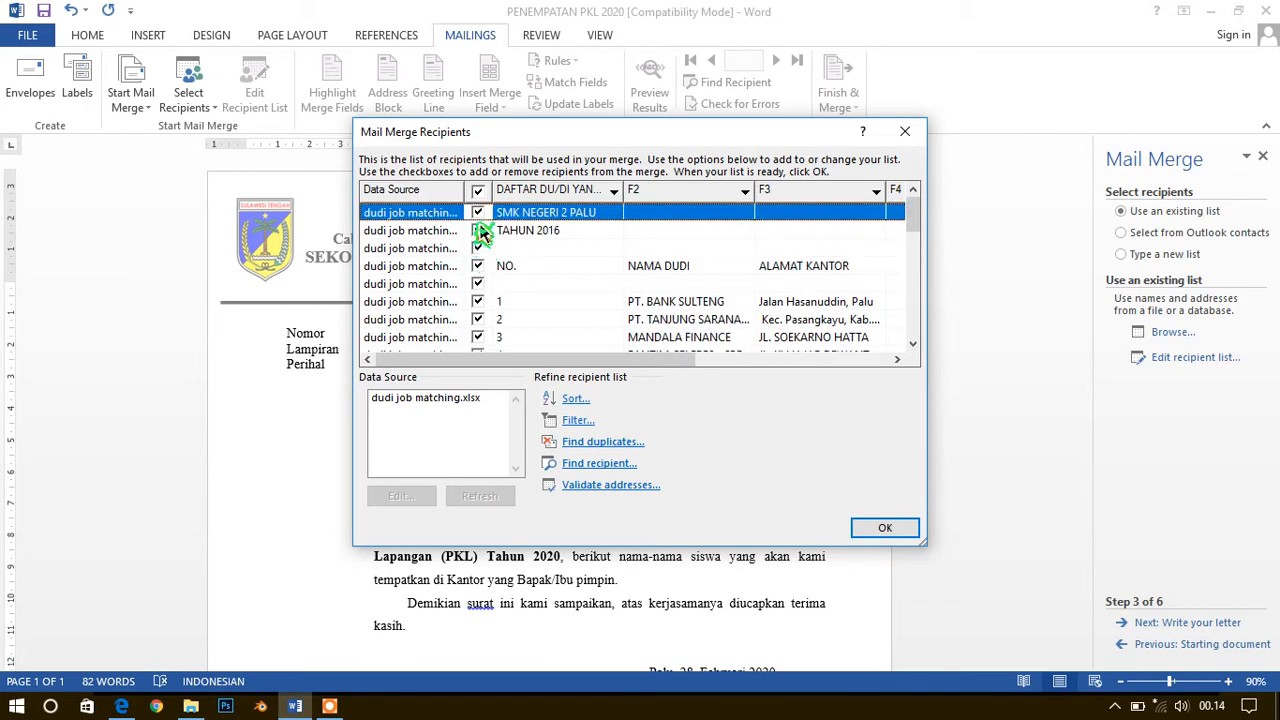
Exclude the SMK NEGERI 2 PALU, TAHUN 2016, NO. header and two blank rows from the recipients, and accept the list
left_click(477, 213)
left_click(479, 231)
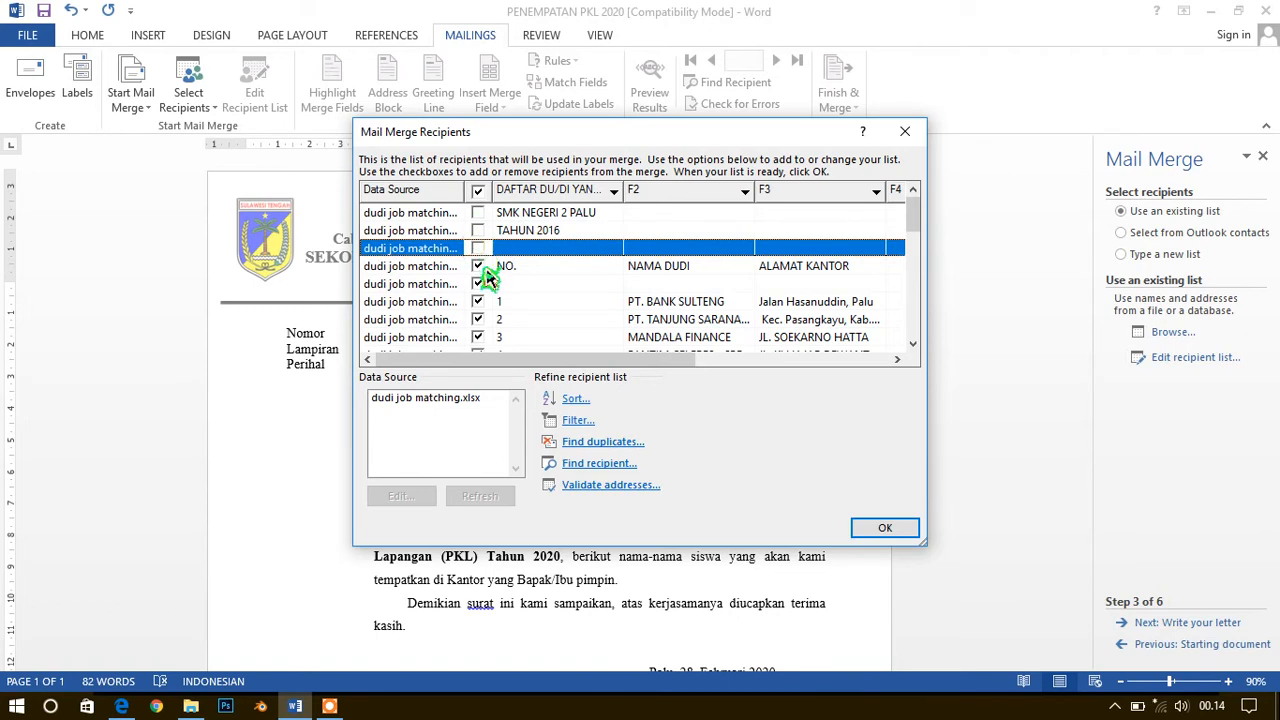
left_click(480, 268)
left_click(478, 284)
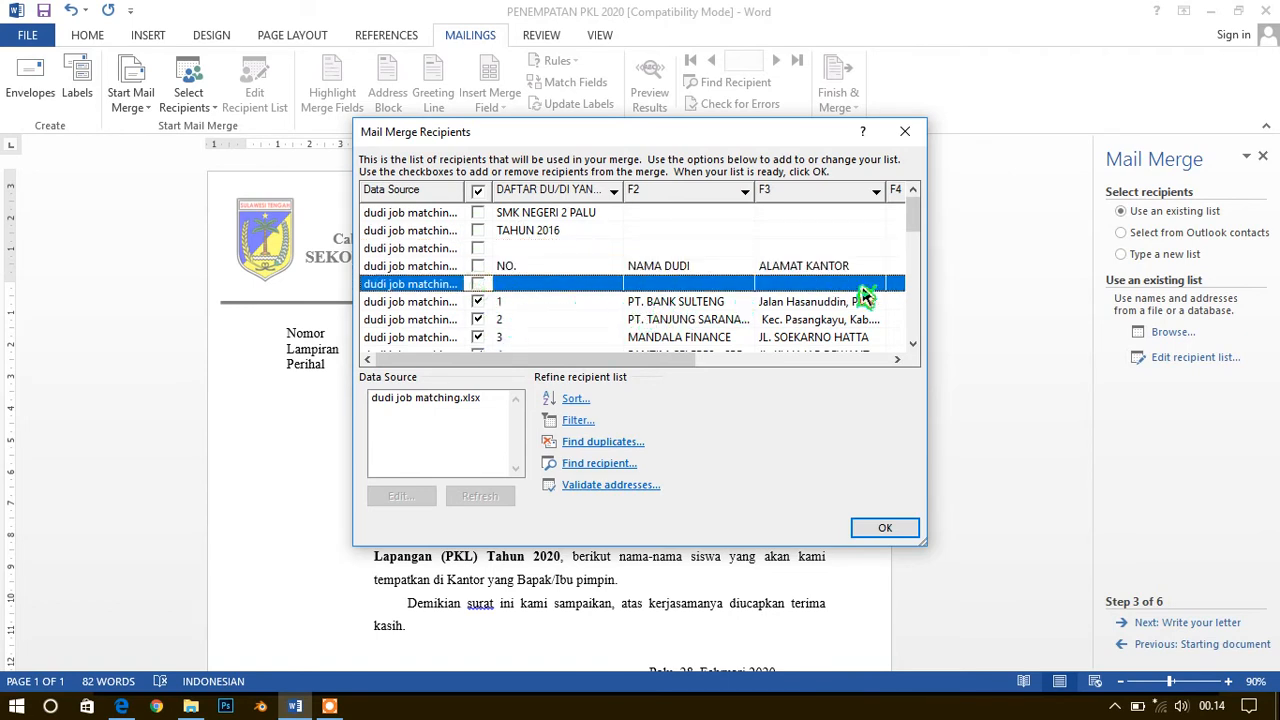
left_click(913, 344)
left_click(913, 344)
left_click(913, 344)
left_click(913, 344)
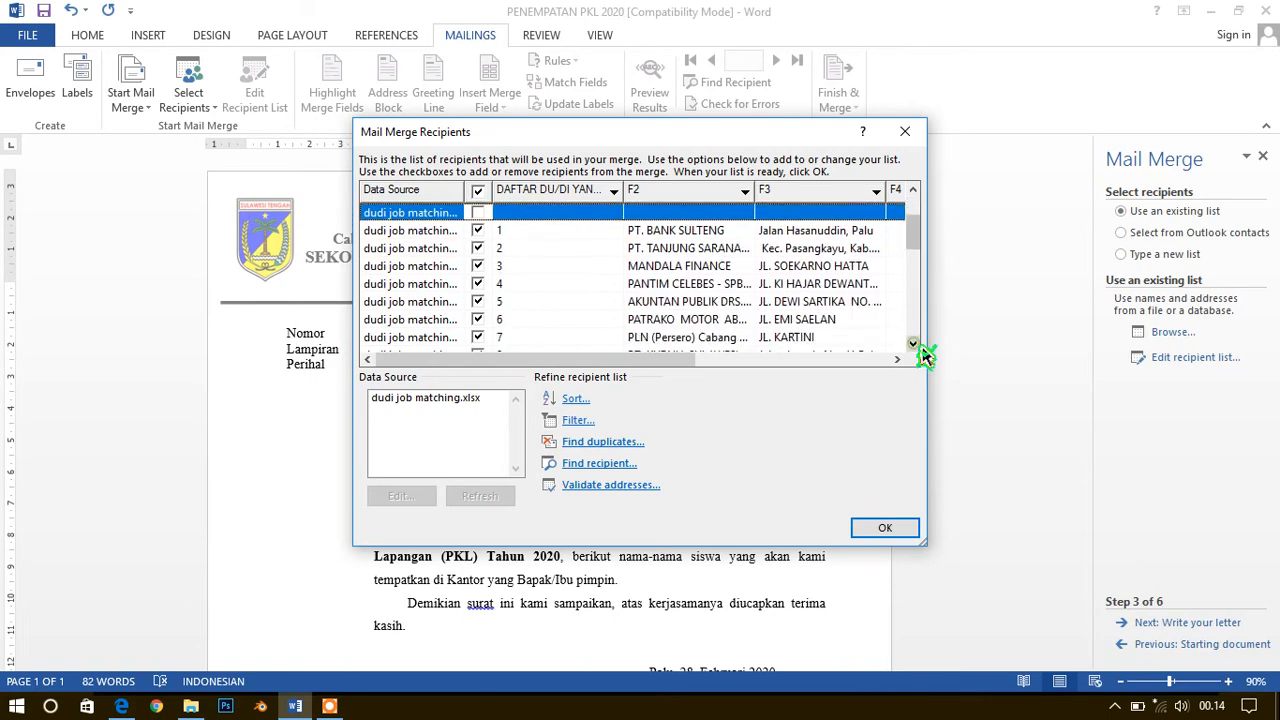
left_click(913, 344)
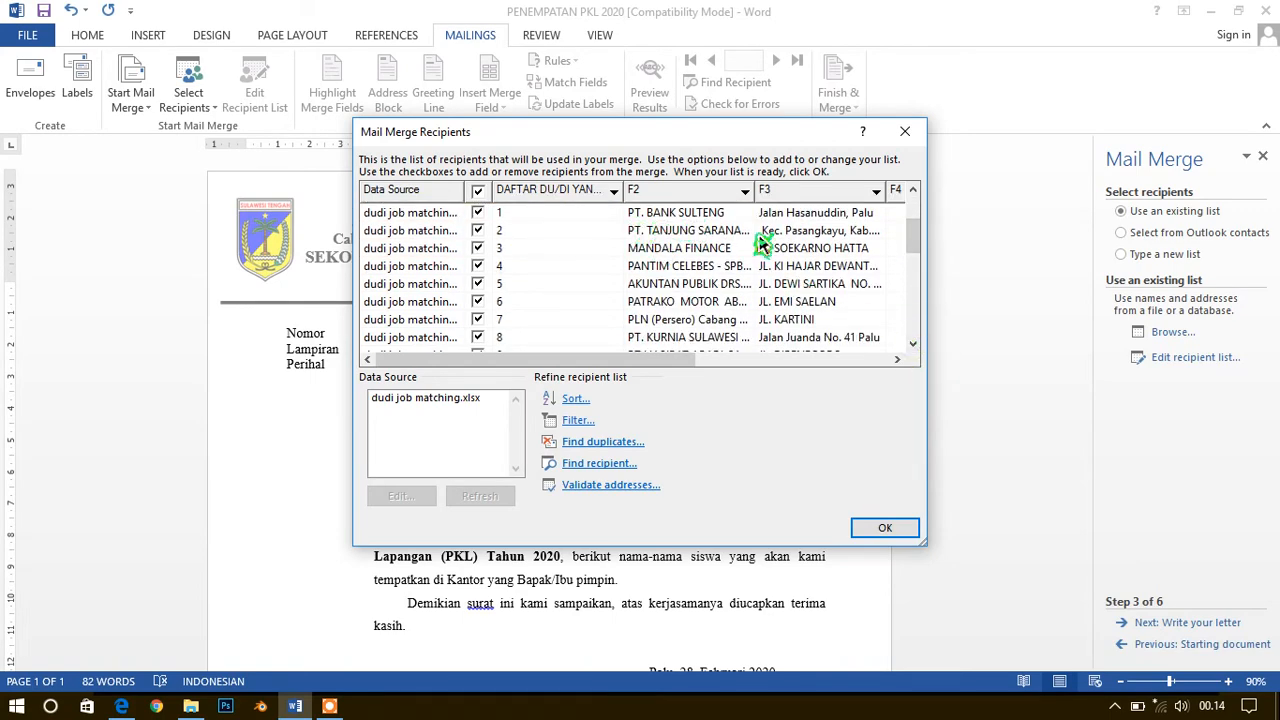
left_click(891, 529)
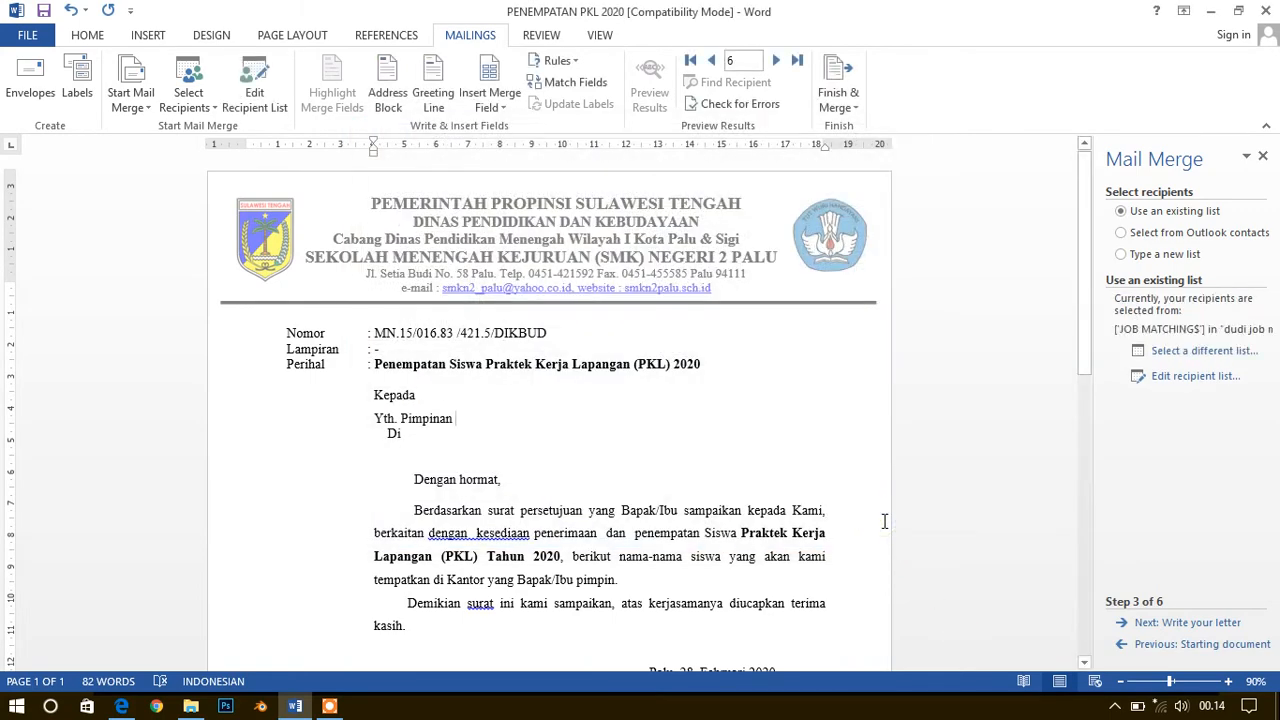
Proceed to writing the letter, examine the database merge fields available for insertion, and return to selecting recipients
left_click(1172, 623)
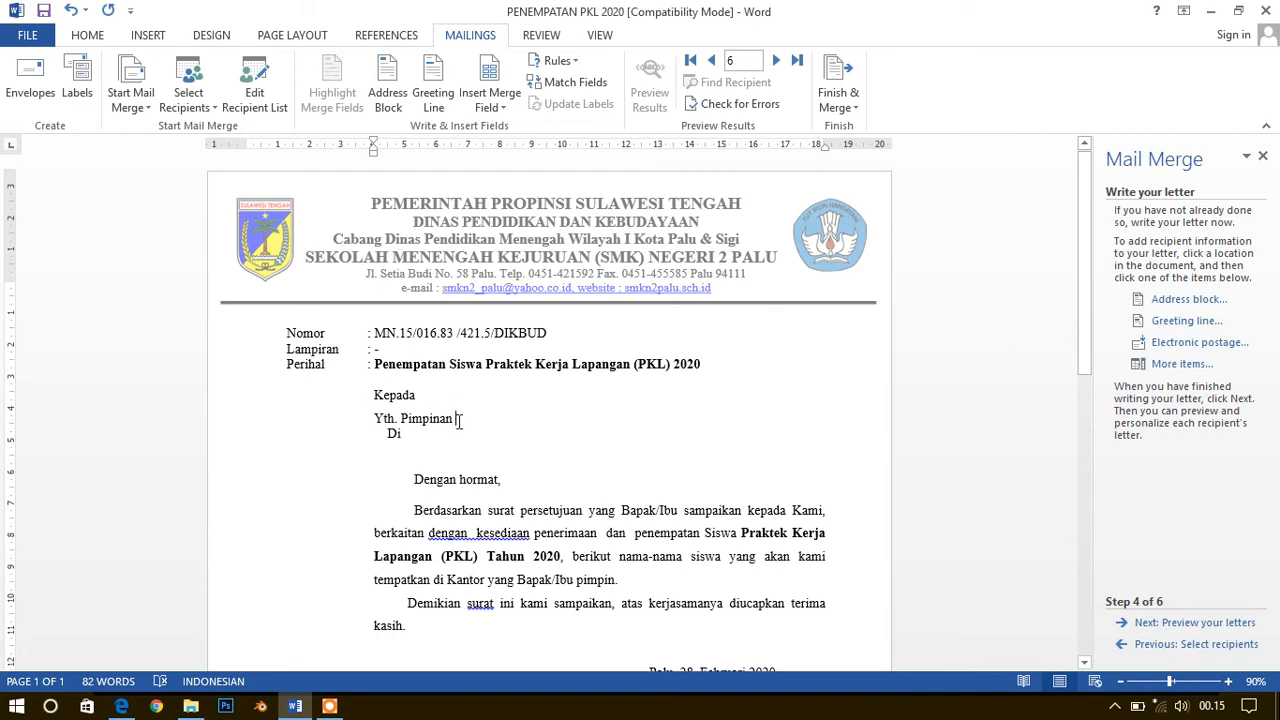
left_click(1181, 365)
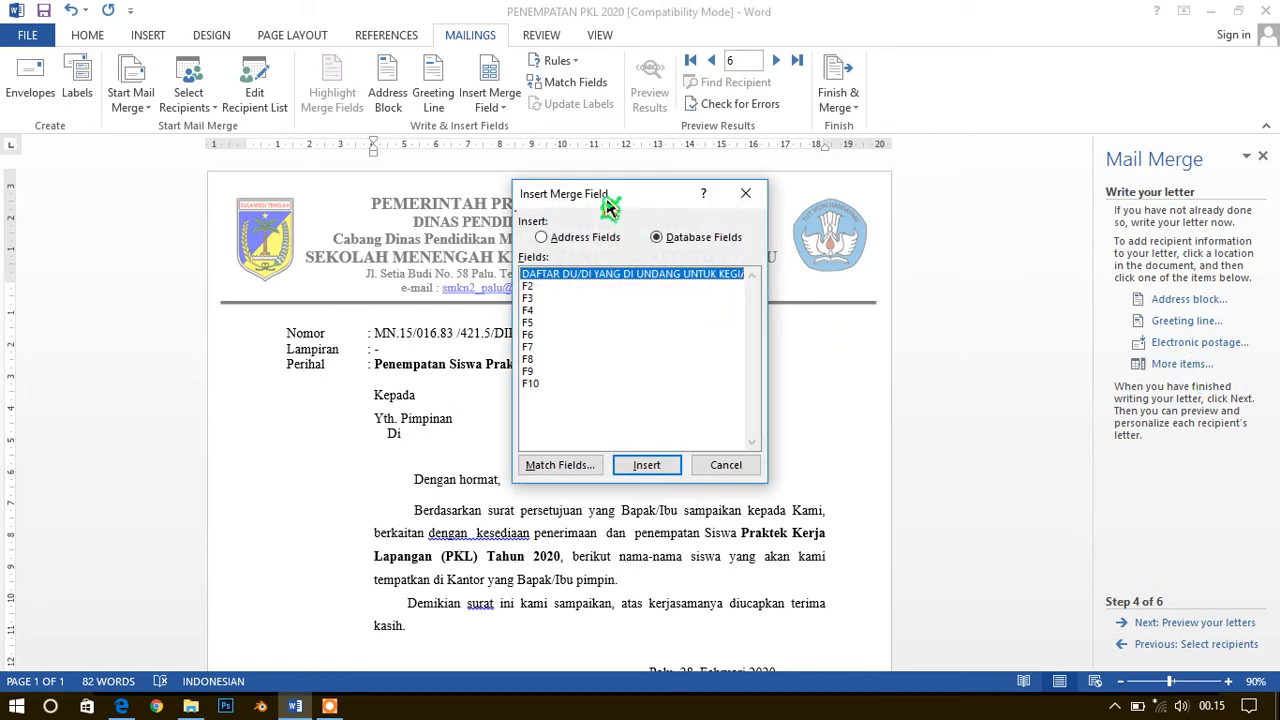
left_click_drag(610, 207, 740, 203)
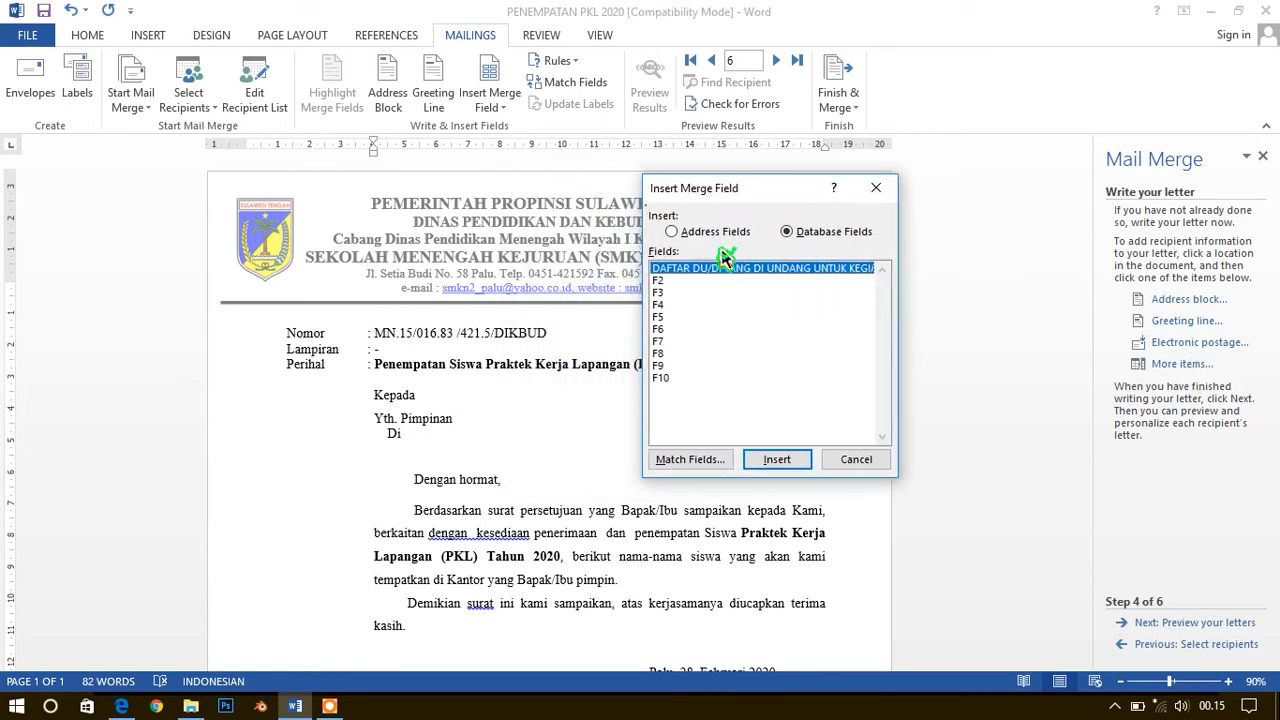
left_click(668, 281)
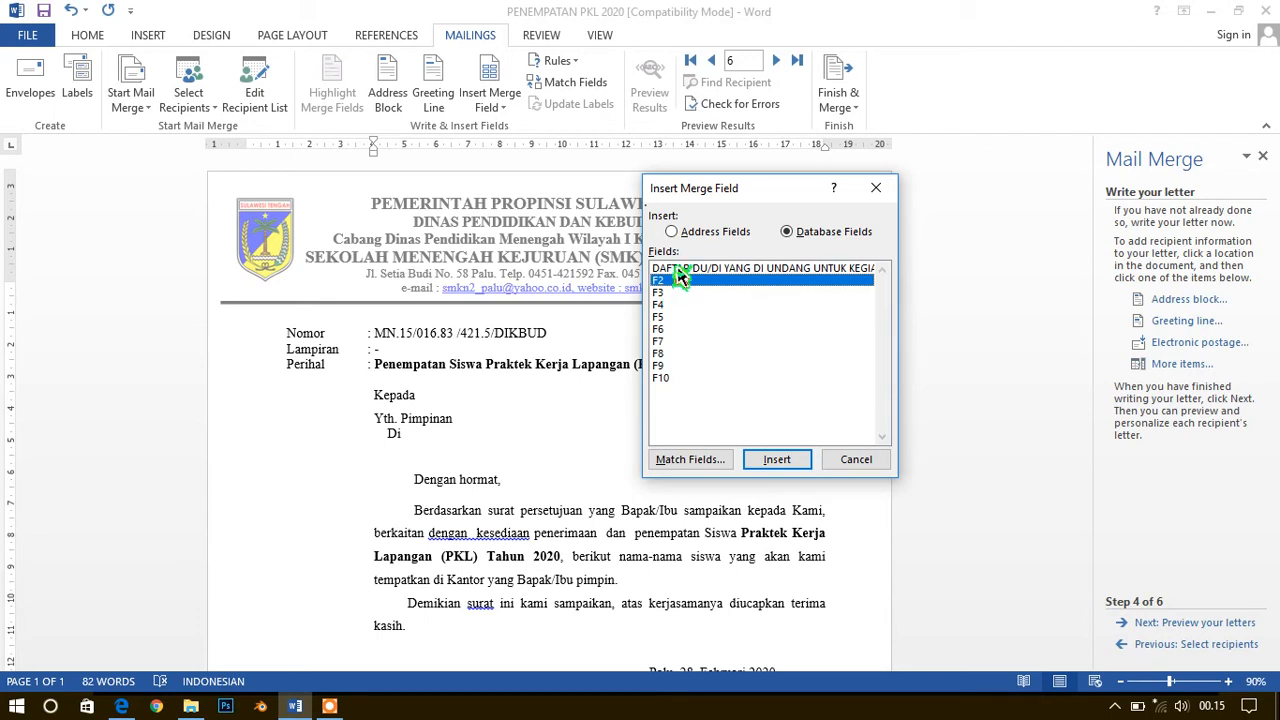
left_click(676, 270)
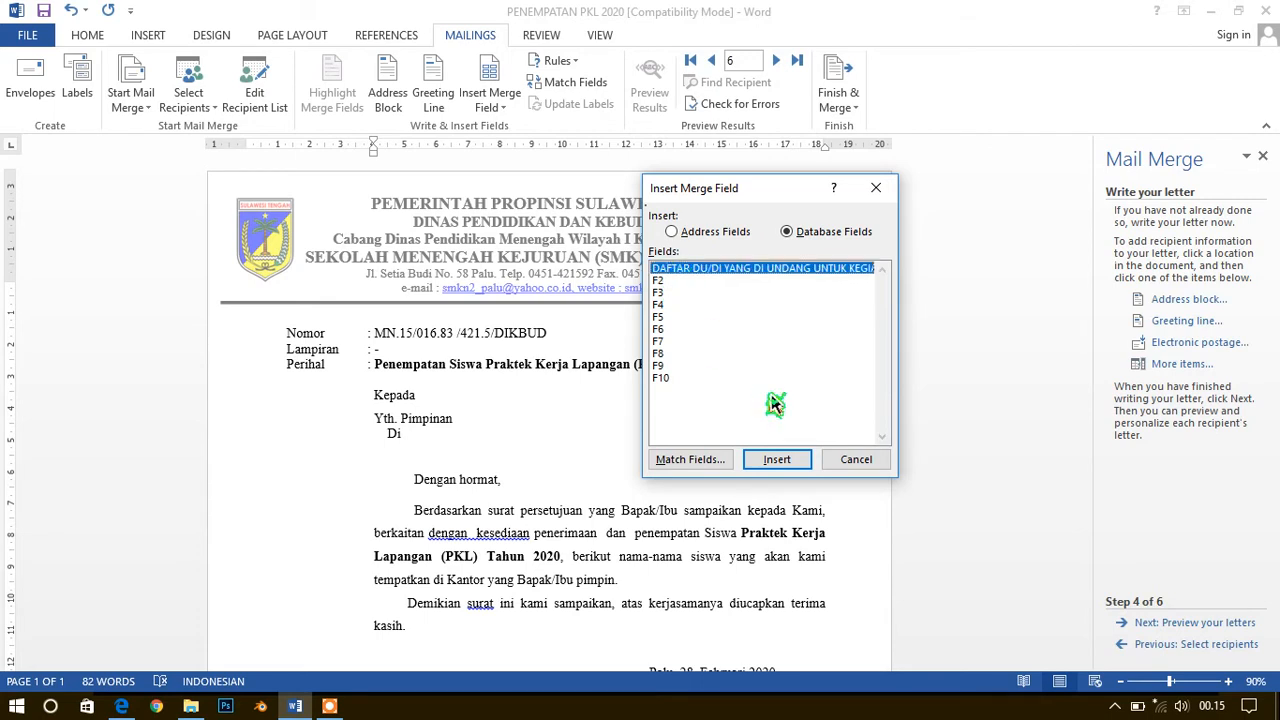
left_click(857, 459)
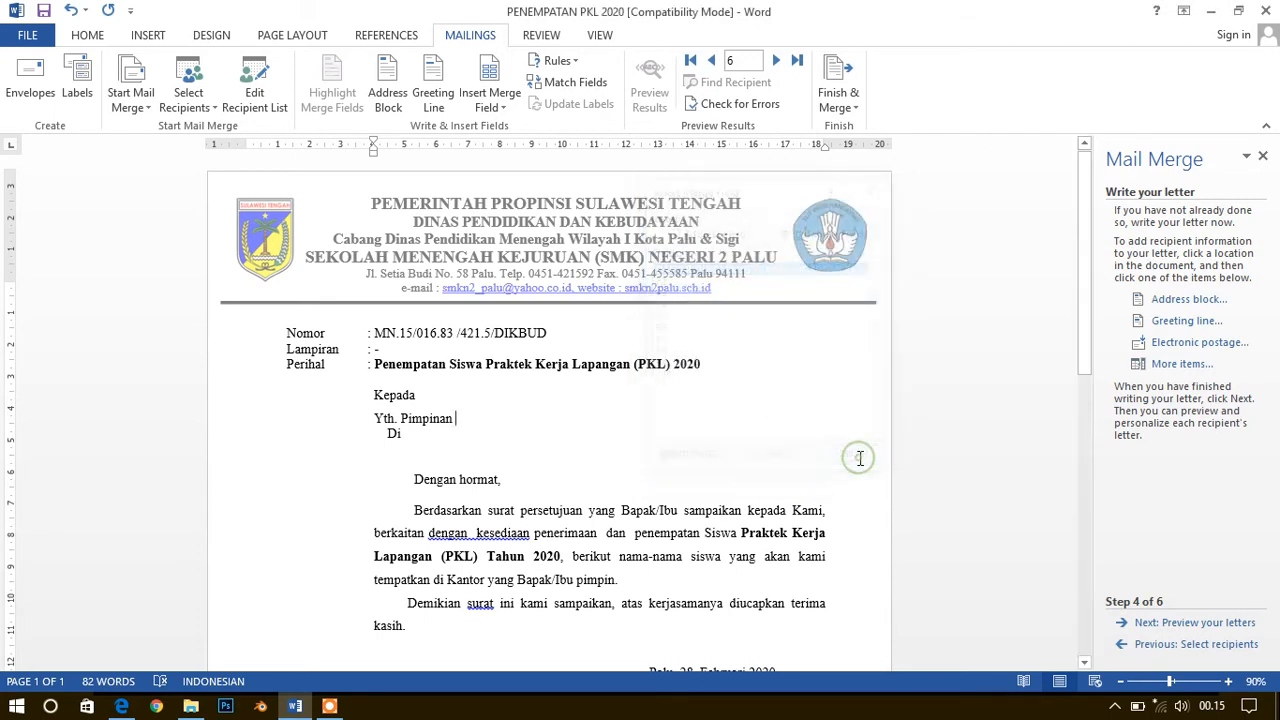
left_click(1184, 646)
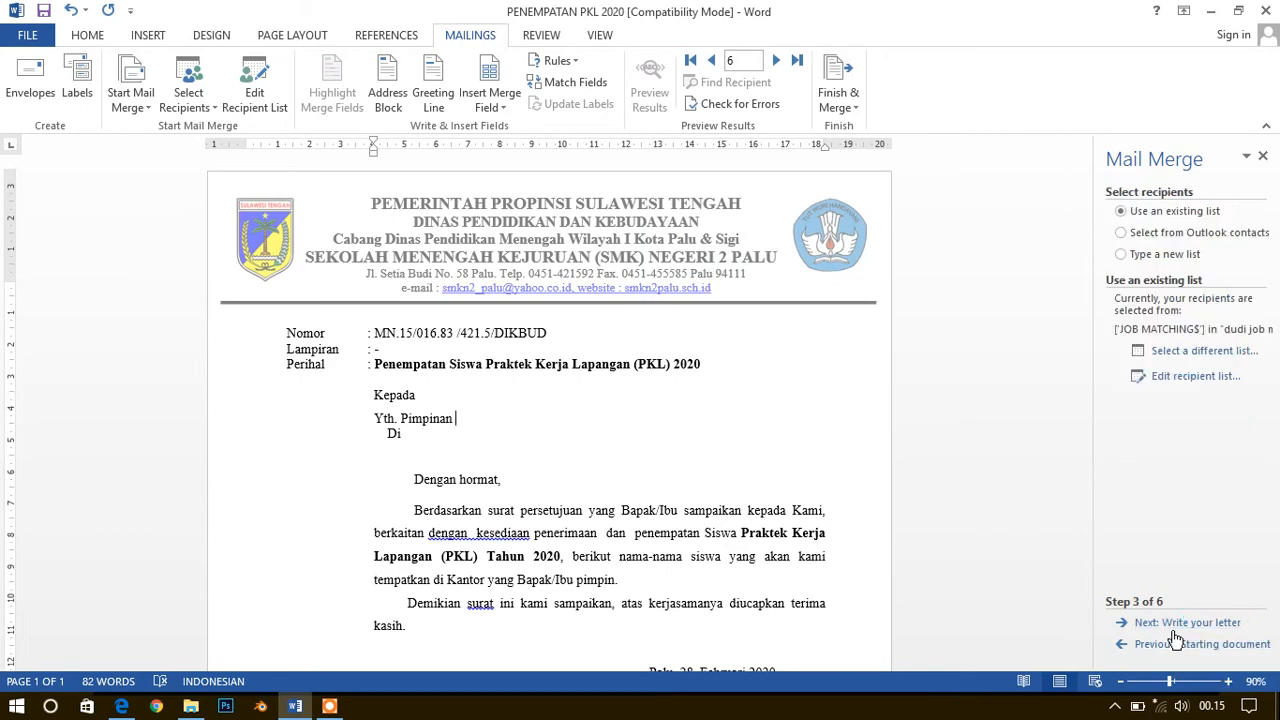
left_click(1180, 350)
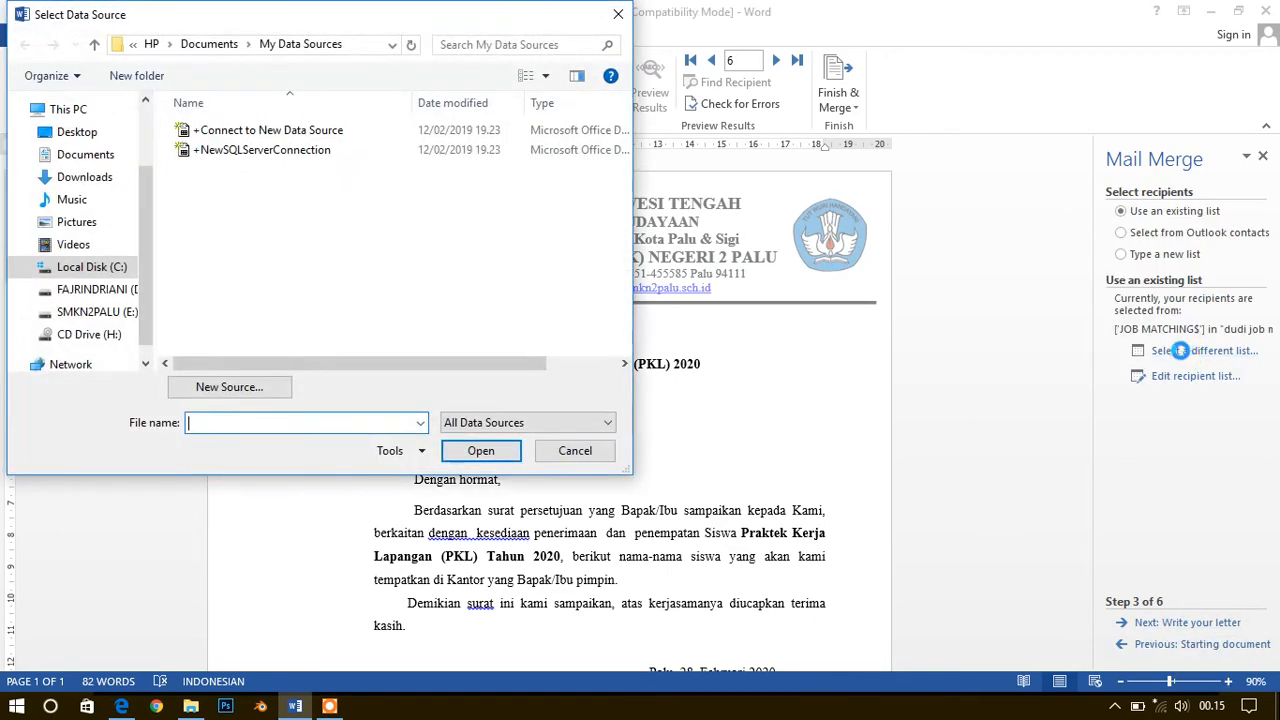
left_click(105, 291)
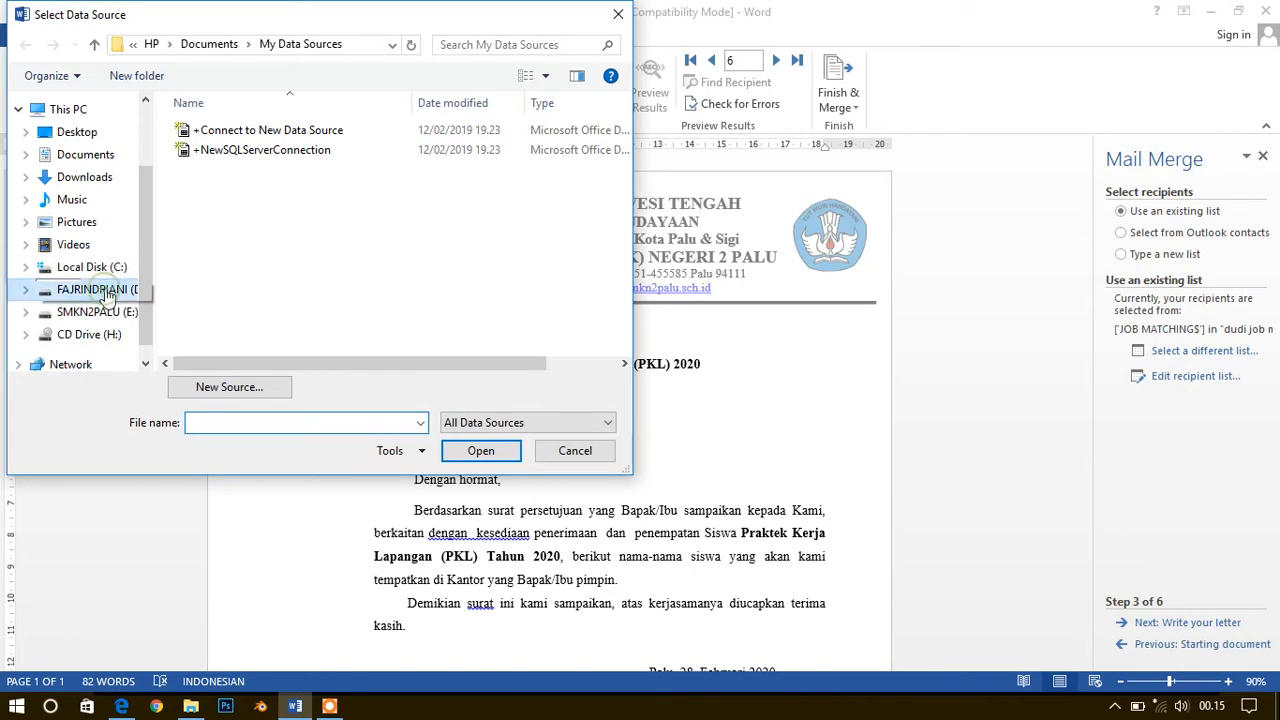
left_click(578, 455)
left_click(1168, 650)
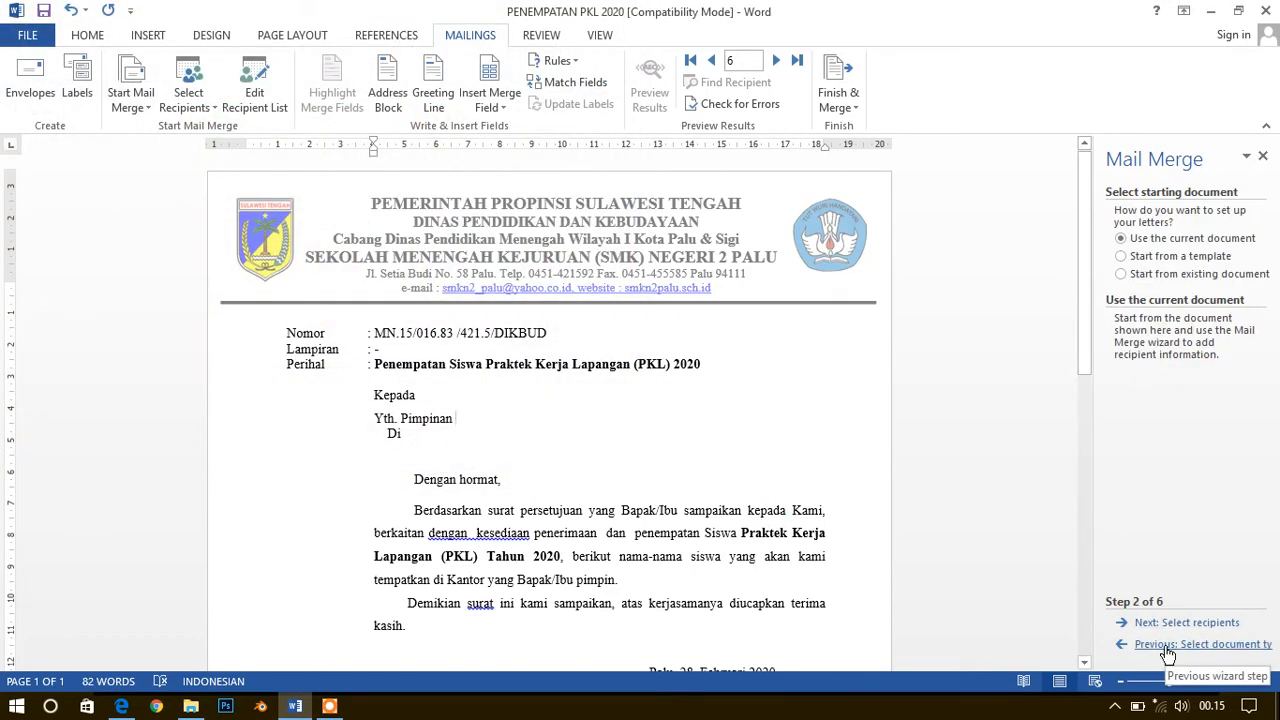
left_click(1182, 622)
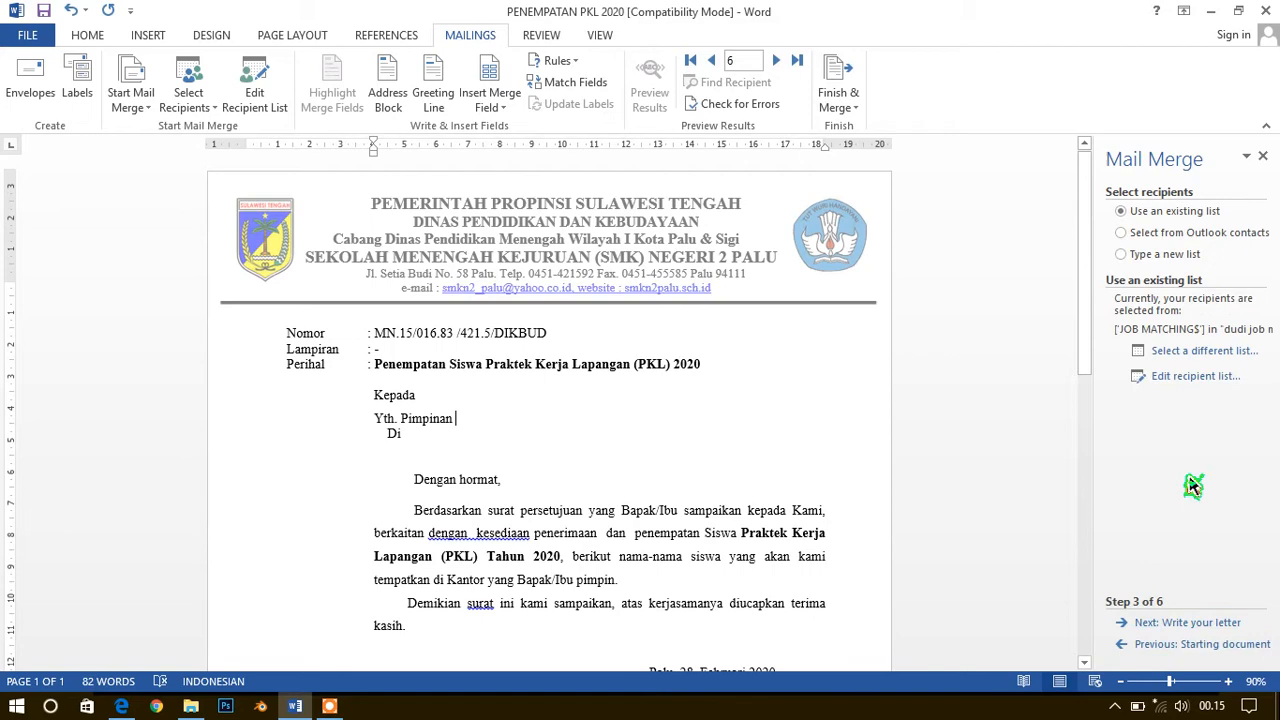
Browse to dudi job matching in drive D's Praktek folder as a different recipient list, examine its available tables, and cancel the selection
left_click(1176, 355)
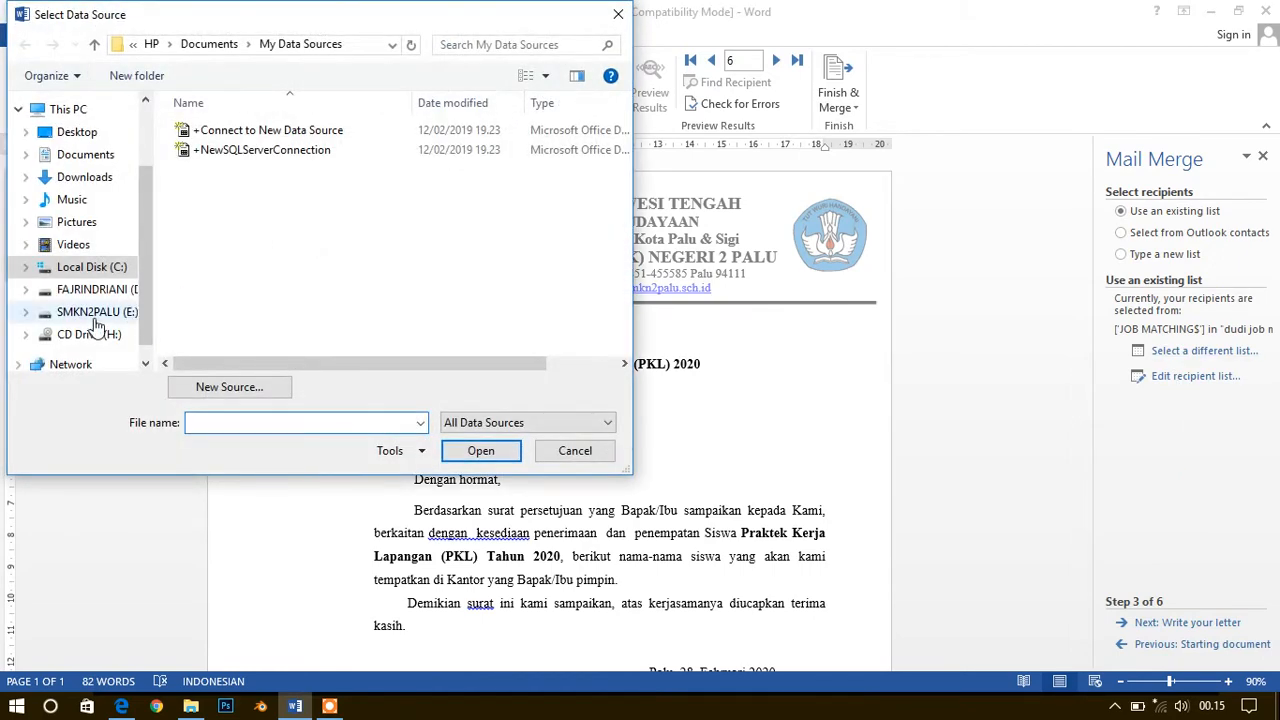
left_click(97, 313)
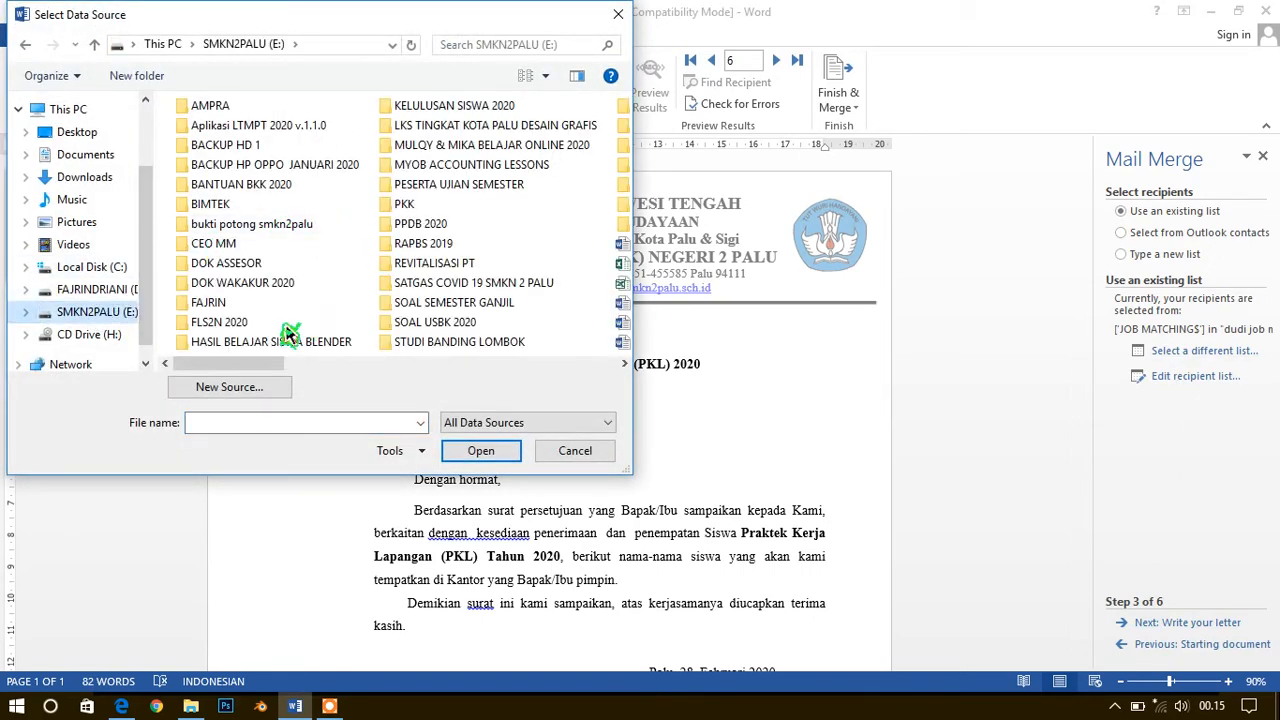
left_click(100, 289)
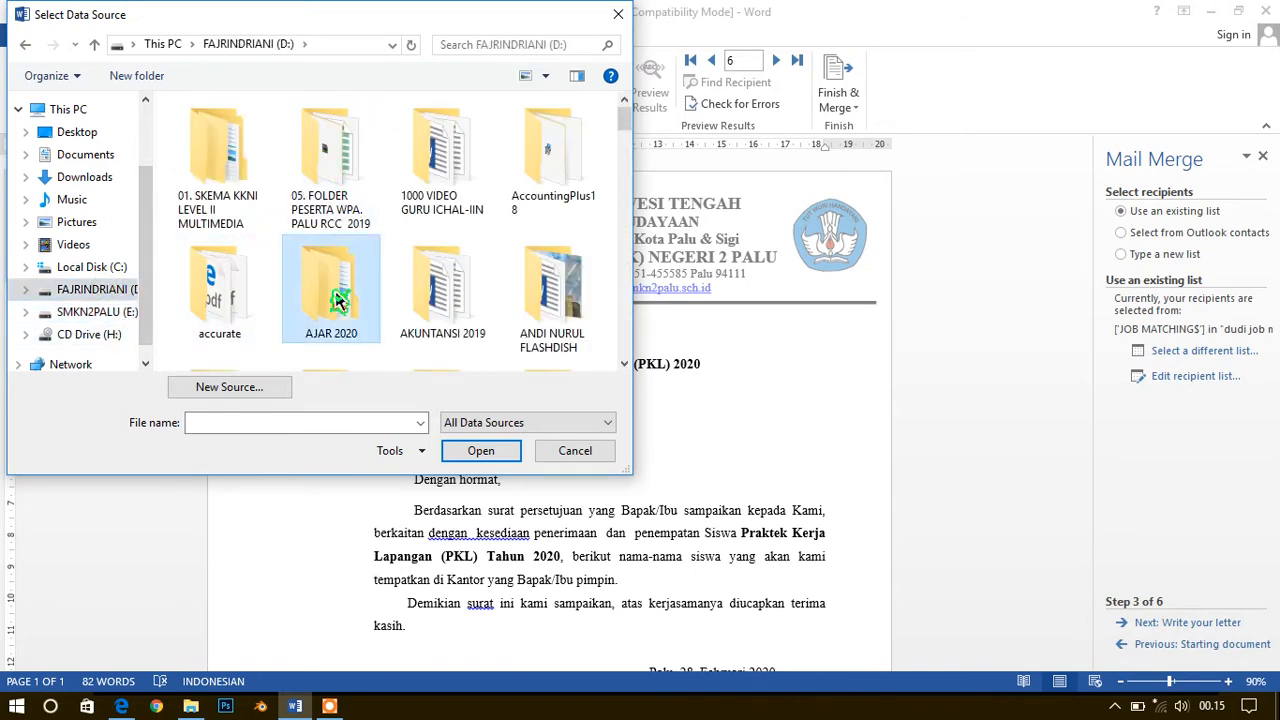
double_click(335, 285)
double_click(292, 305)
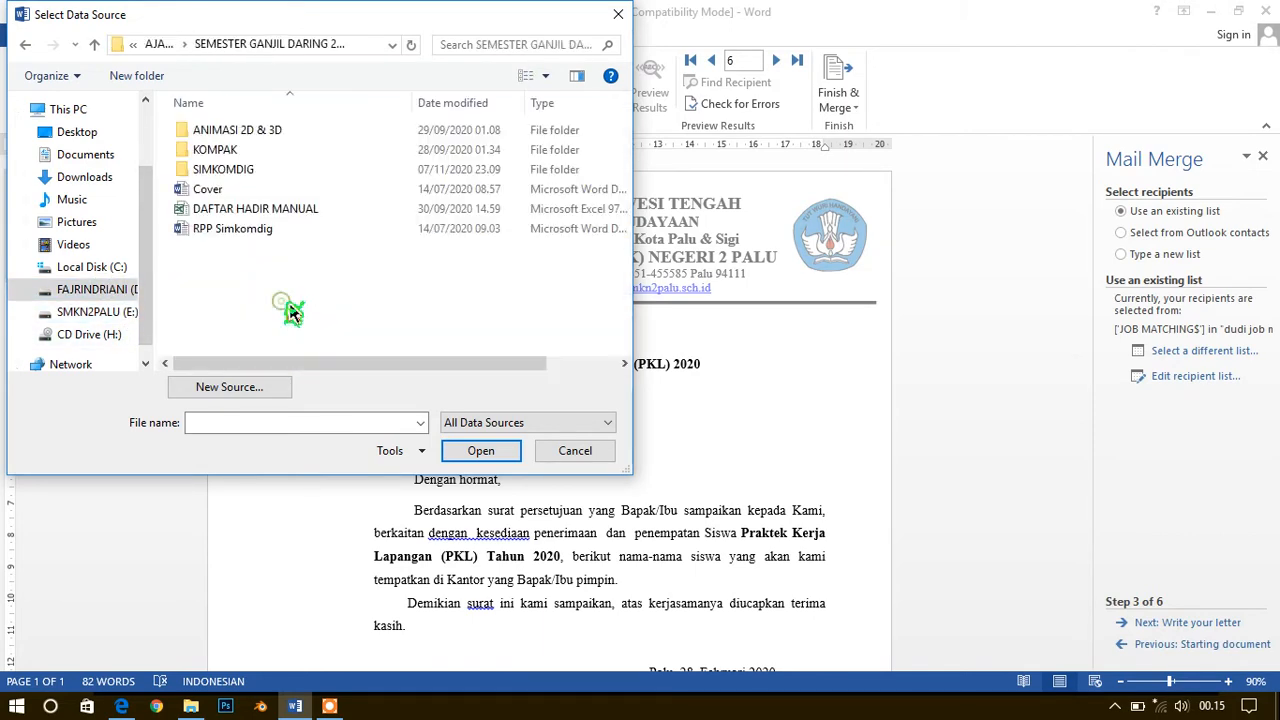
double_click(246, 170)
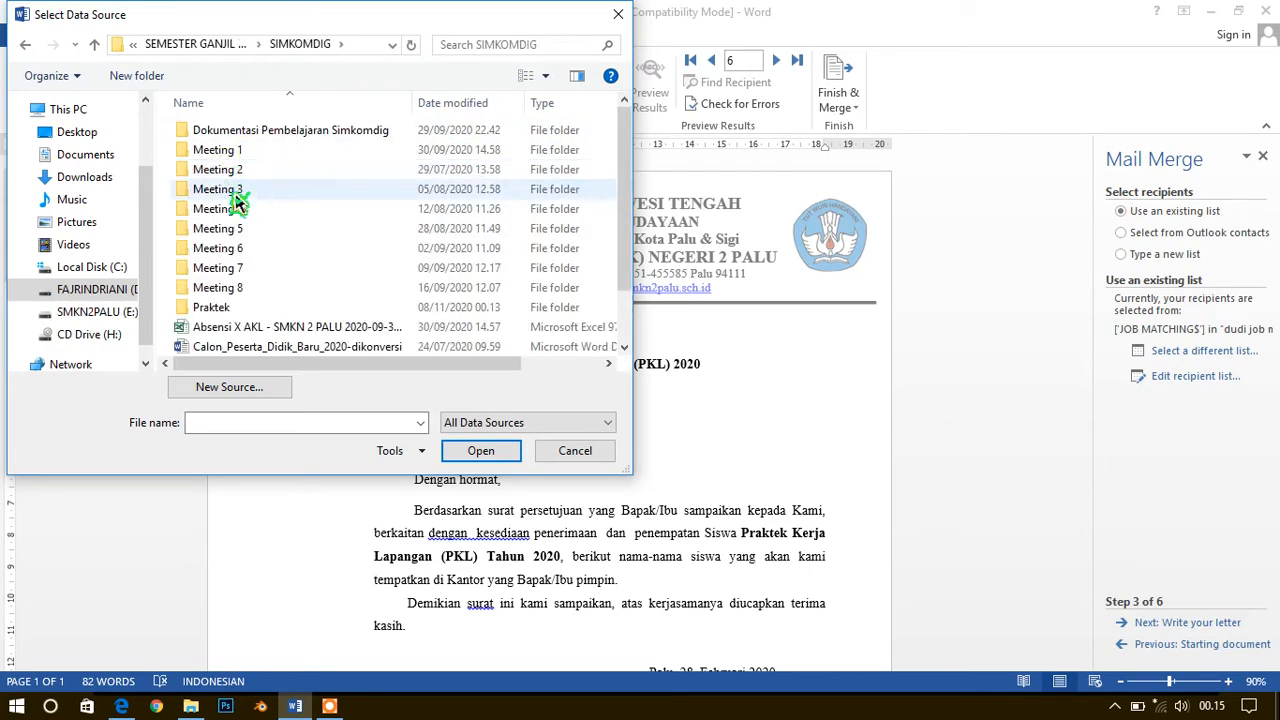
double_click(242, 310)
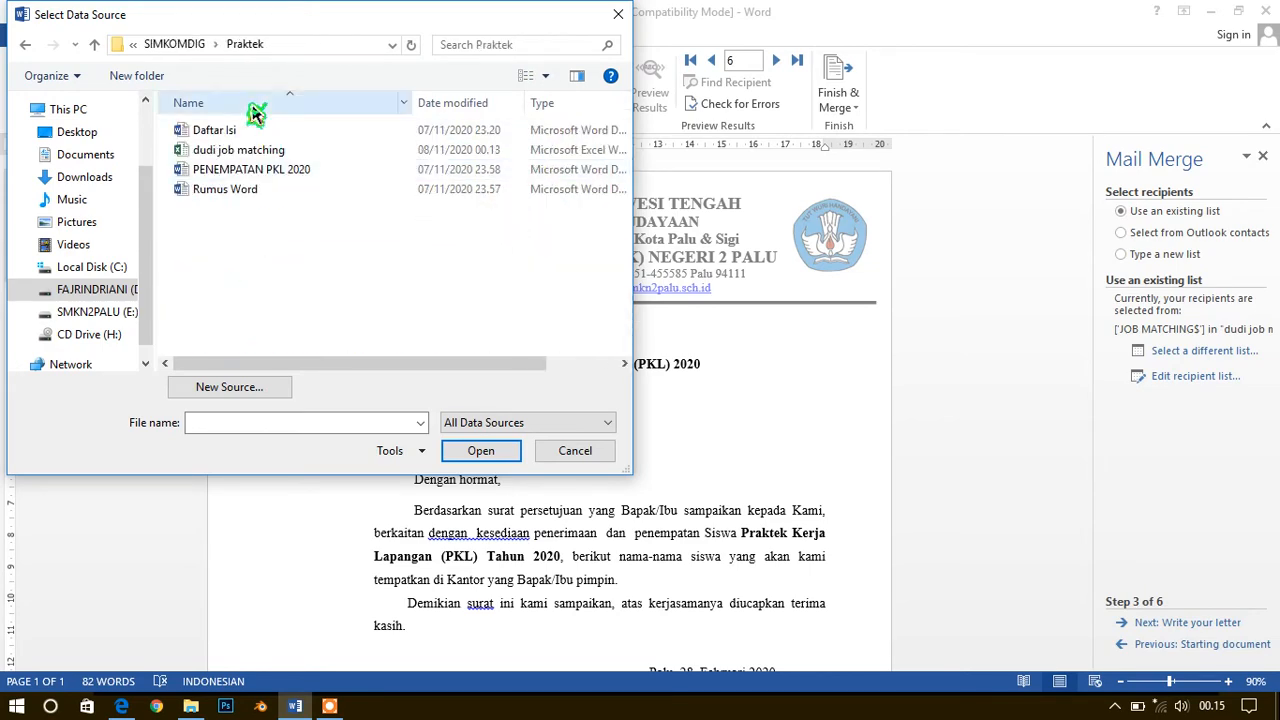
left_click(228, 152)
double_click(228, 152)
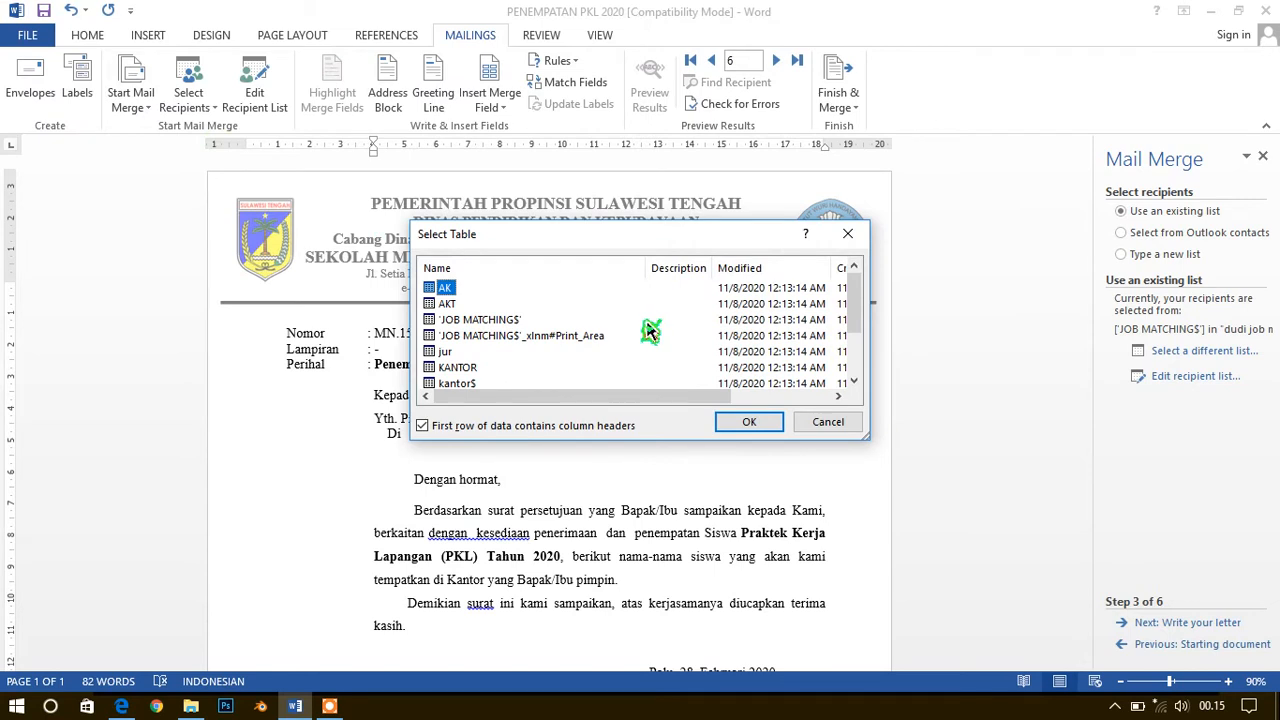
scroll(517, 362, "down", 2)
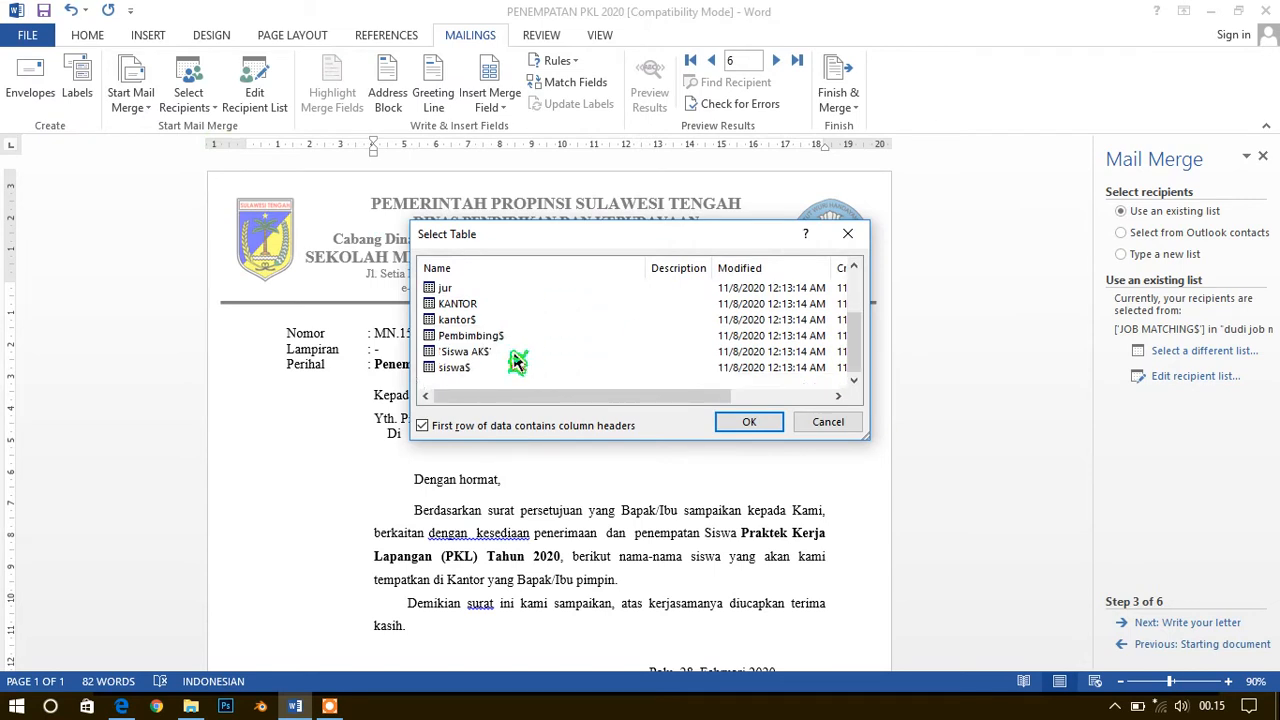
scroll(517, 362, "up", 1)
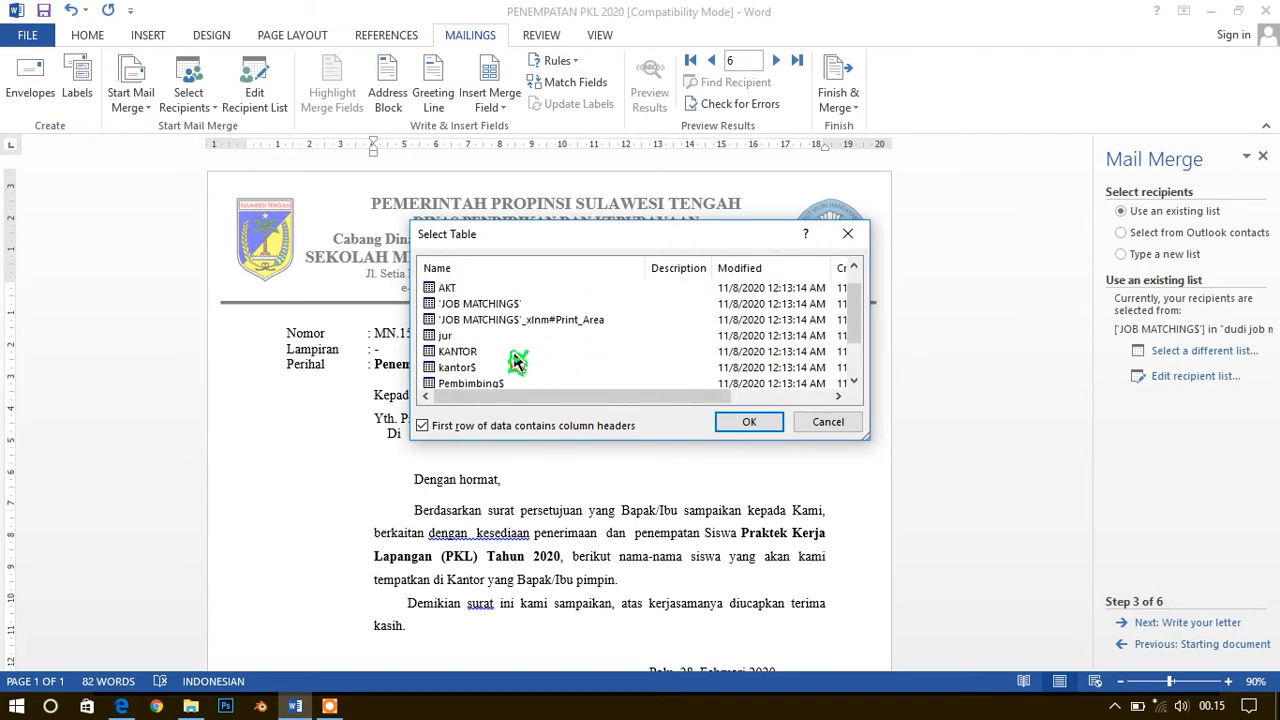
scroll(517, 362, "up", 1)
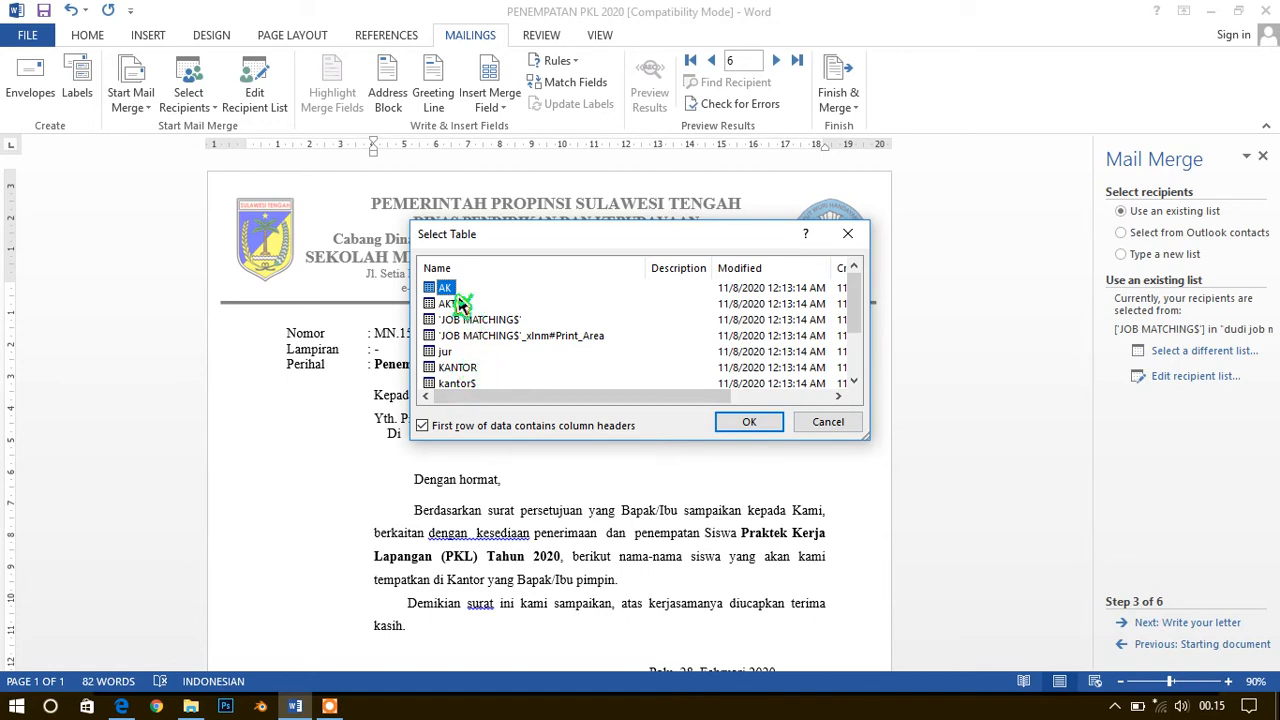
left_click(830, 422)
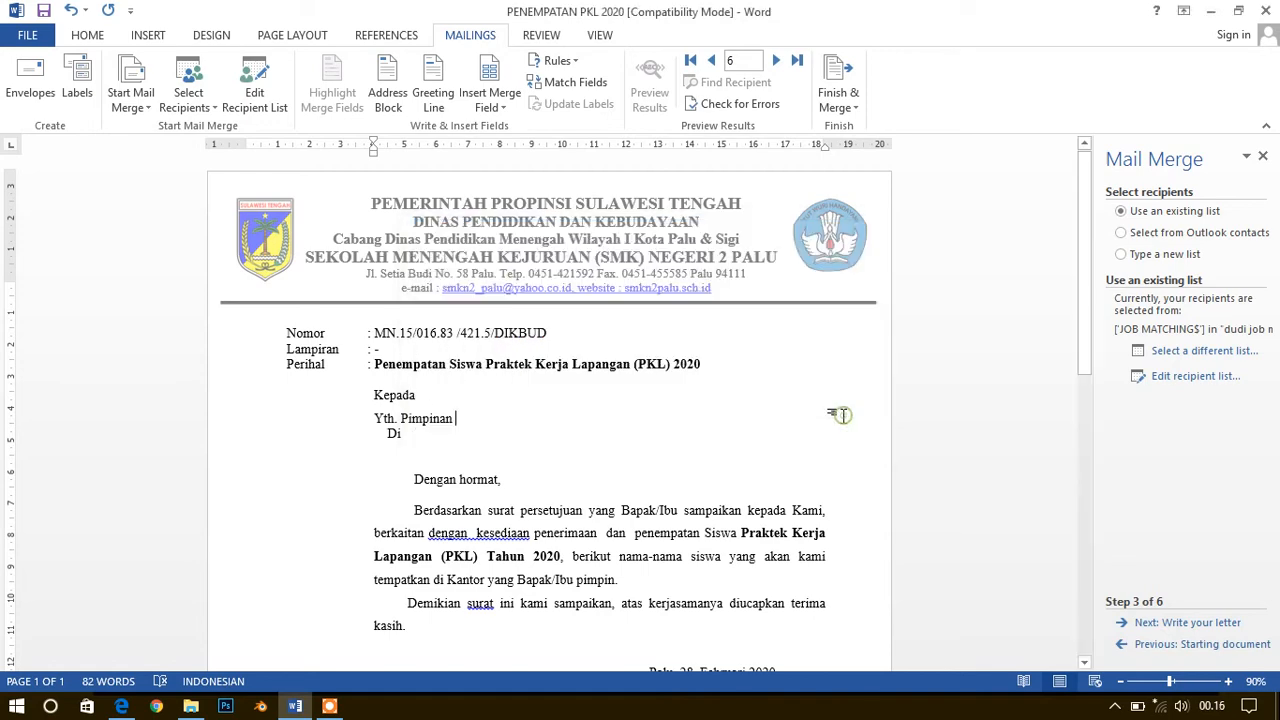
Open the dudi job matching workbook read-only from File Explorer without updating its links, check the JOB MATCHING sheet, and close the workbook
left_click(190, 706)
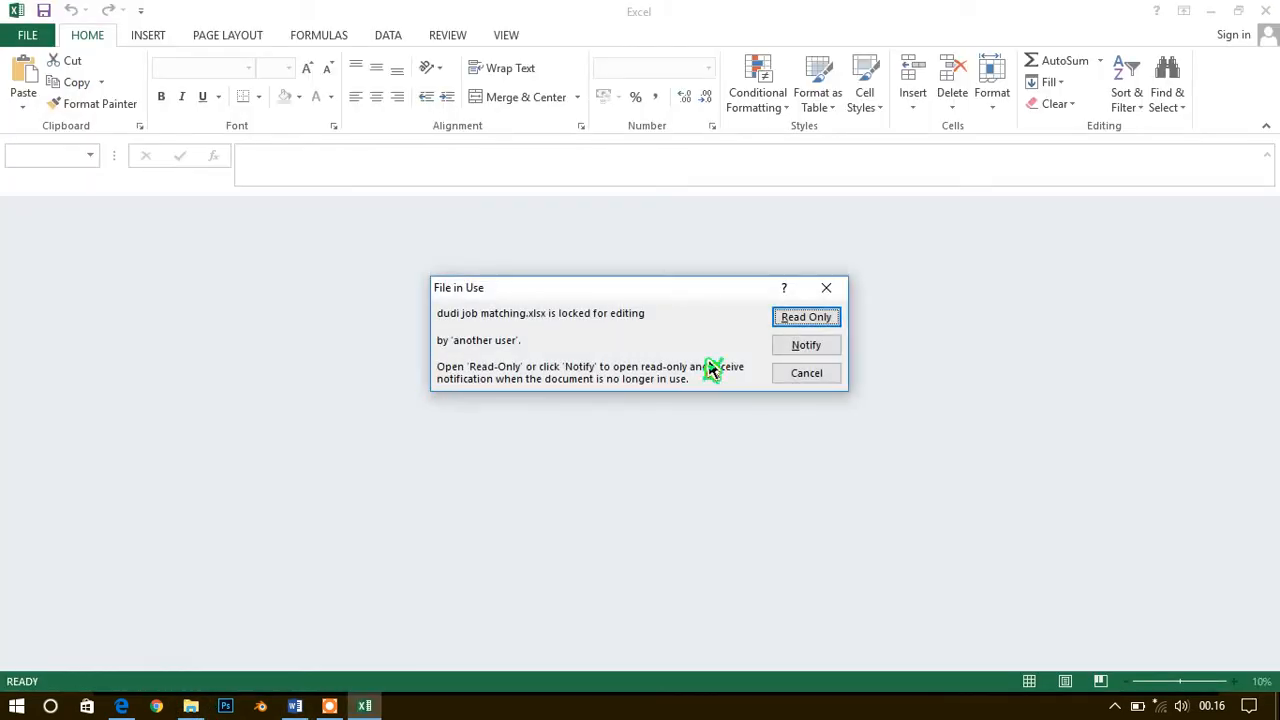
left_click(806, 320)
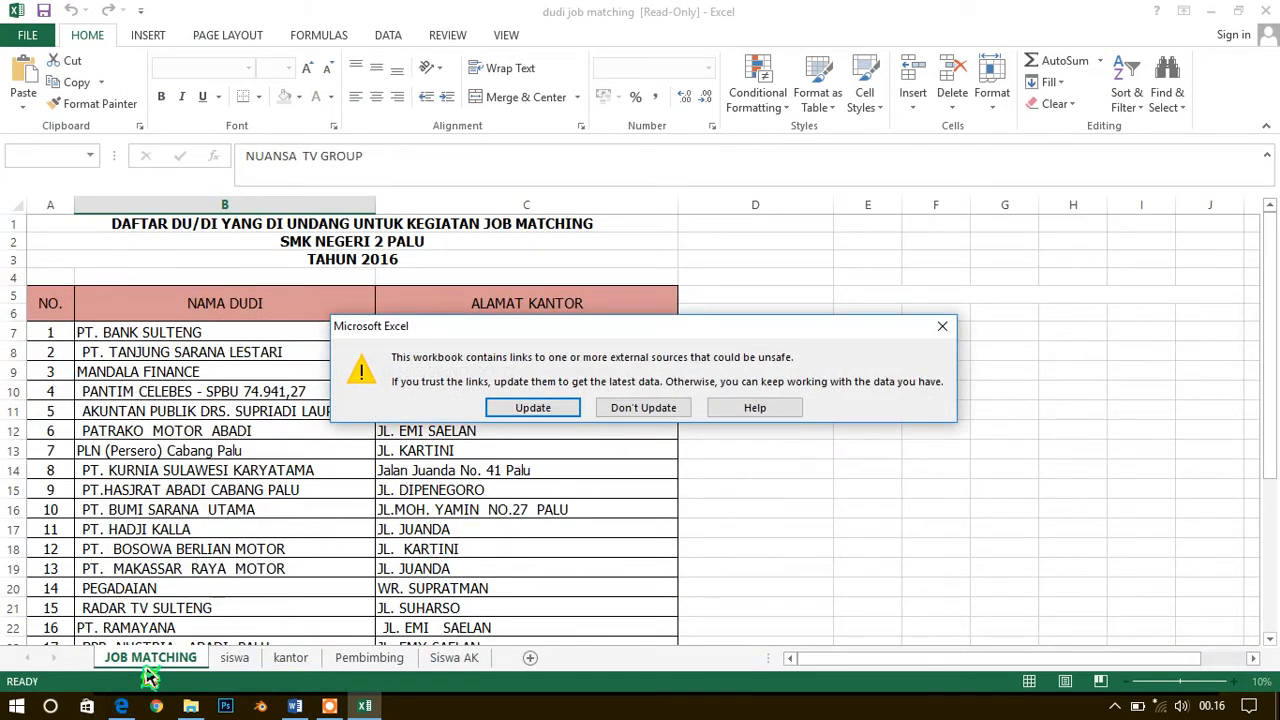
left_click(942, 326)
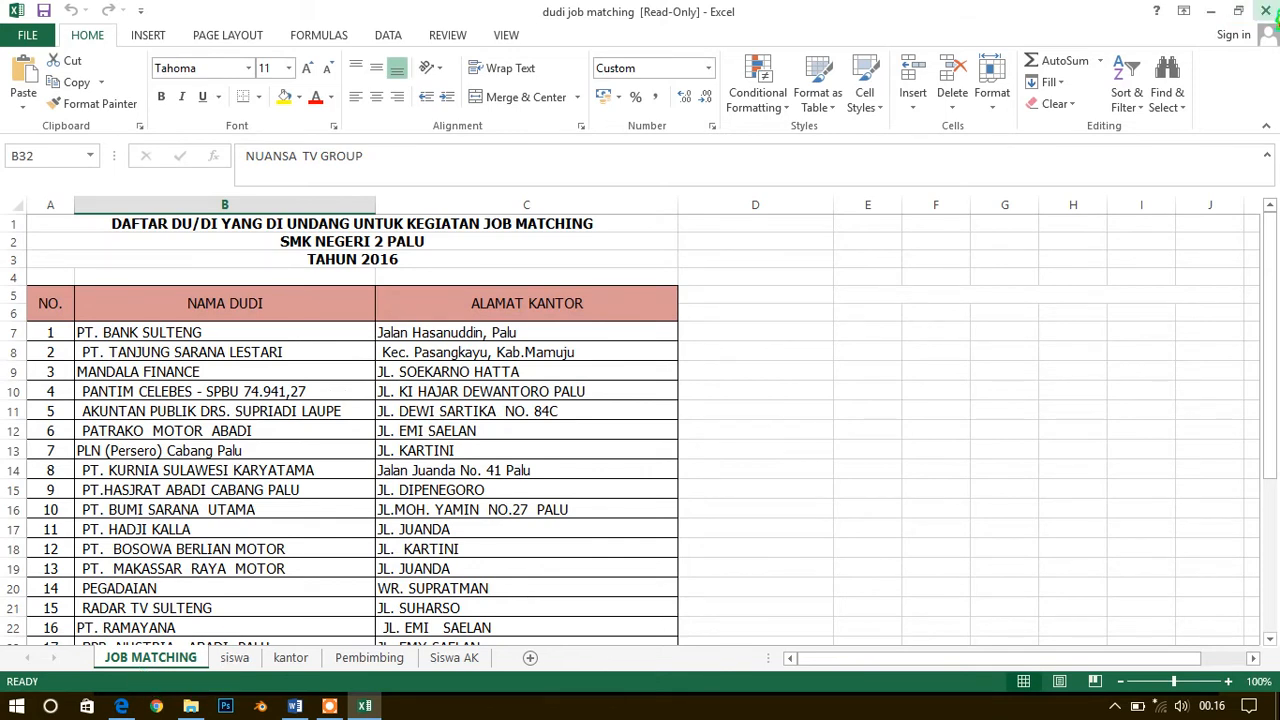
left_click(1210, 11)
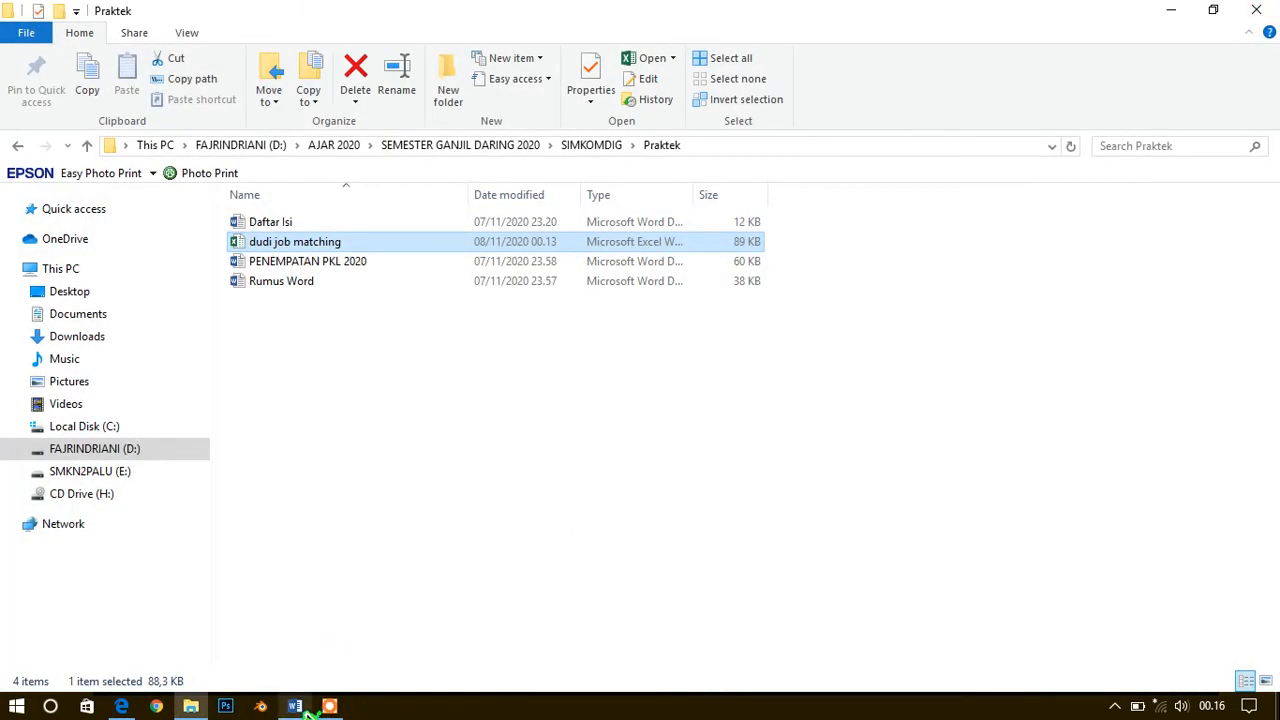
Switch back to Word and select the 'JOB MATCHING$' table of dudi job matching, in drive D's Praktek folder, as the recipient list
left_click(298, 707)
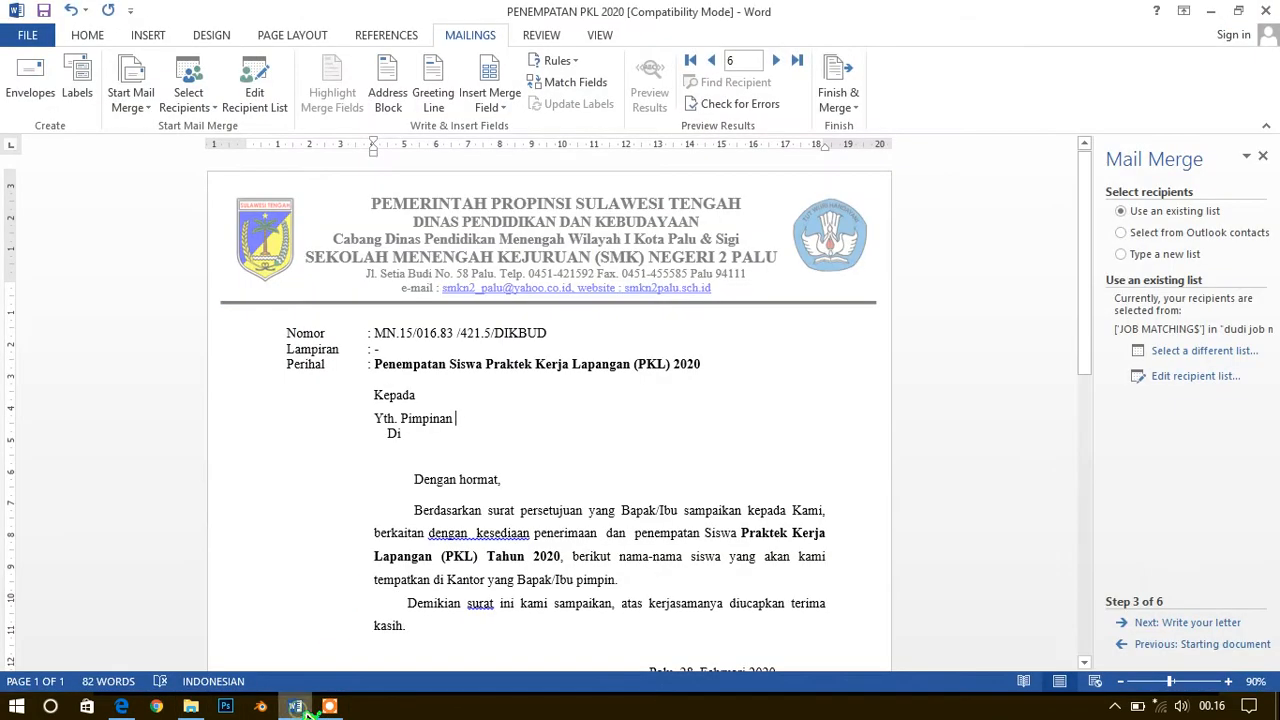
left_click(1198, 350)
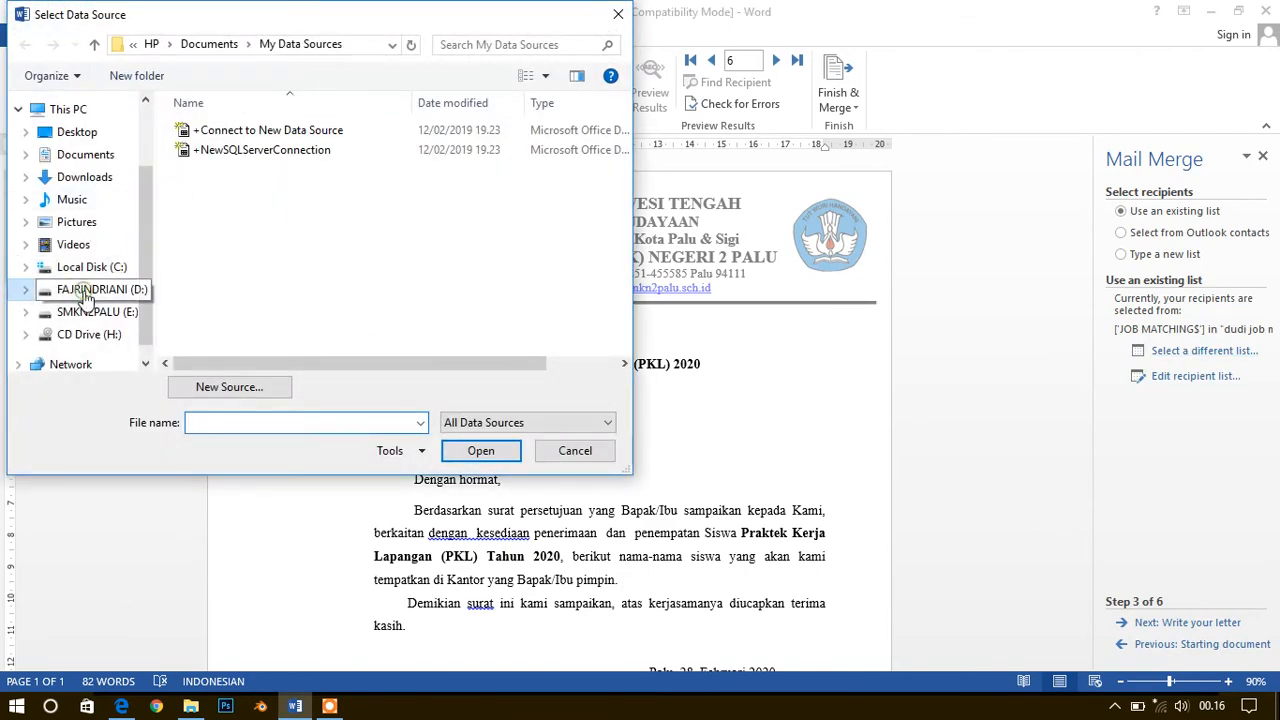
left_click(86, 295)
double_click(320, 280)
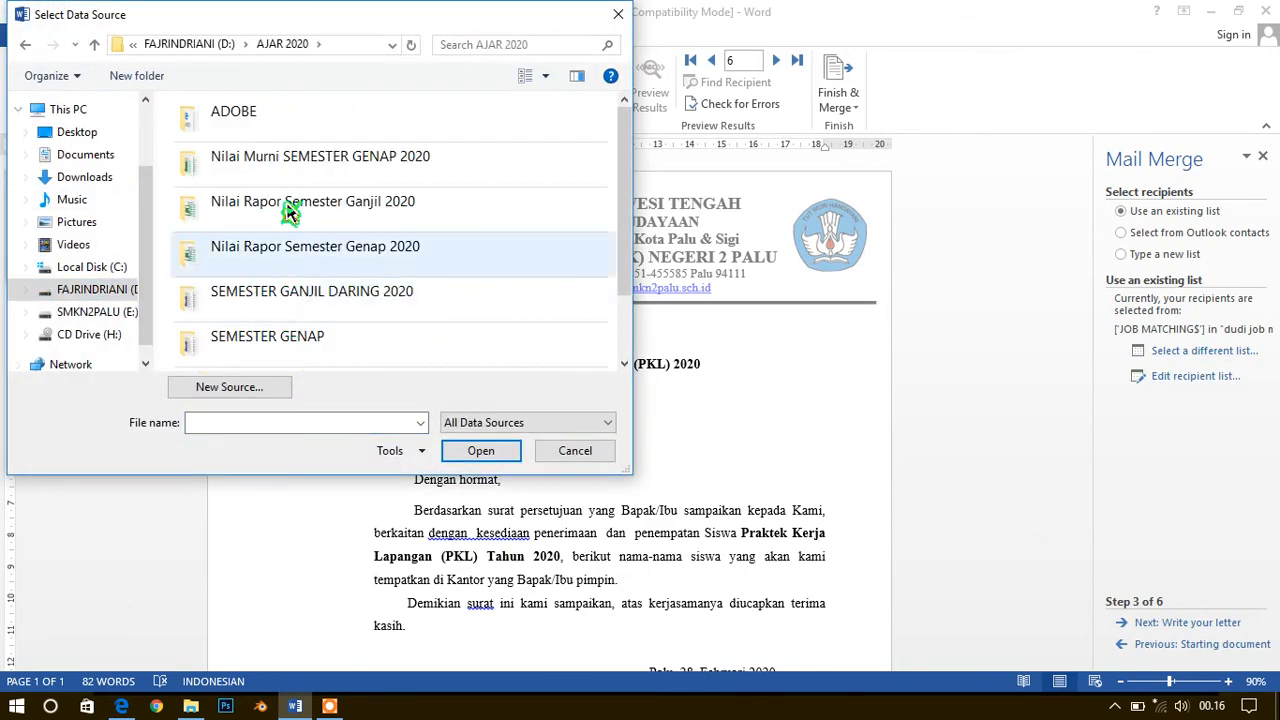
double_click(320, 291)
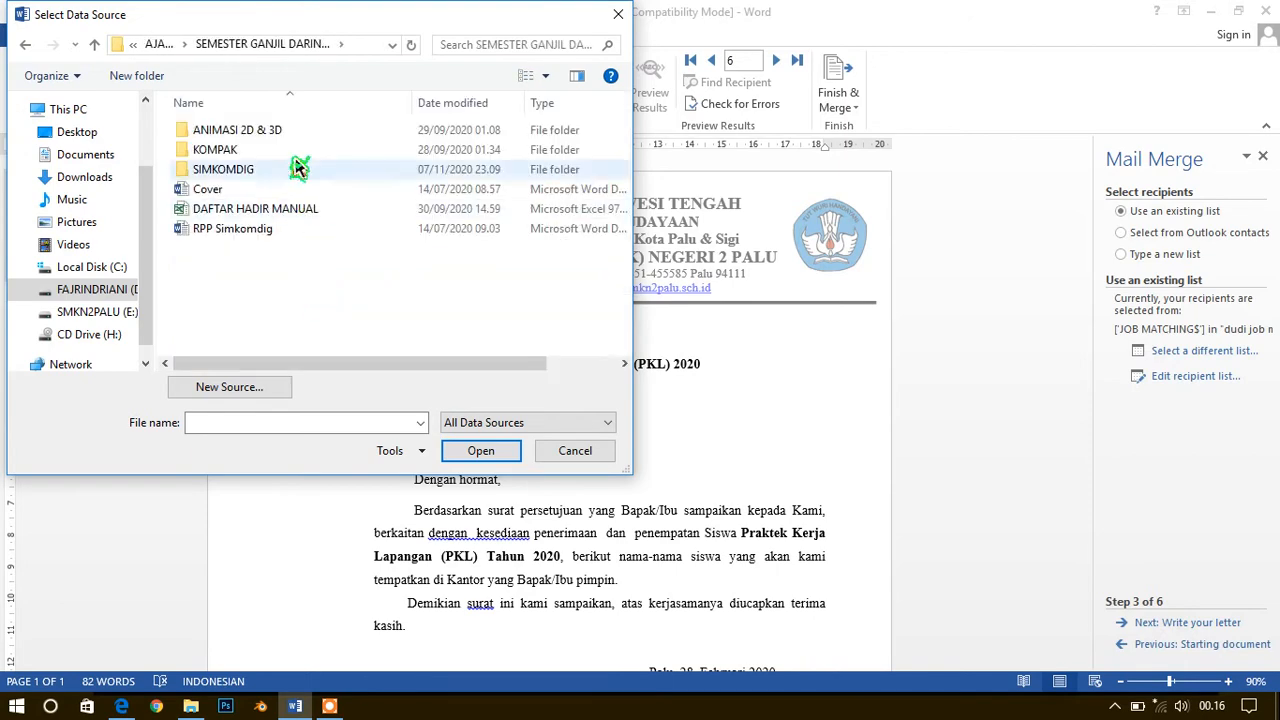
double_click(245, 170)
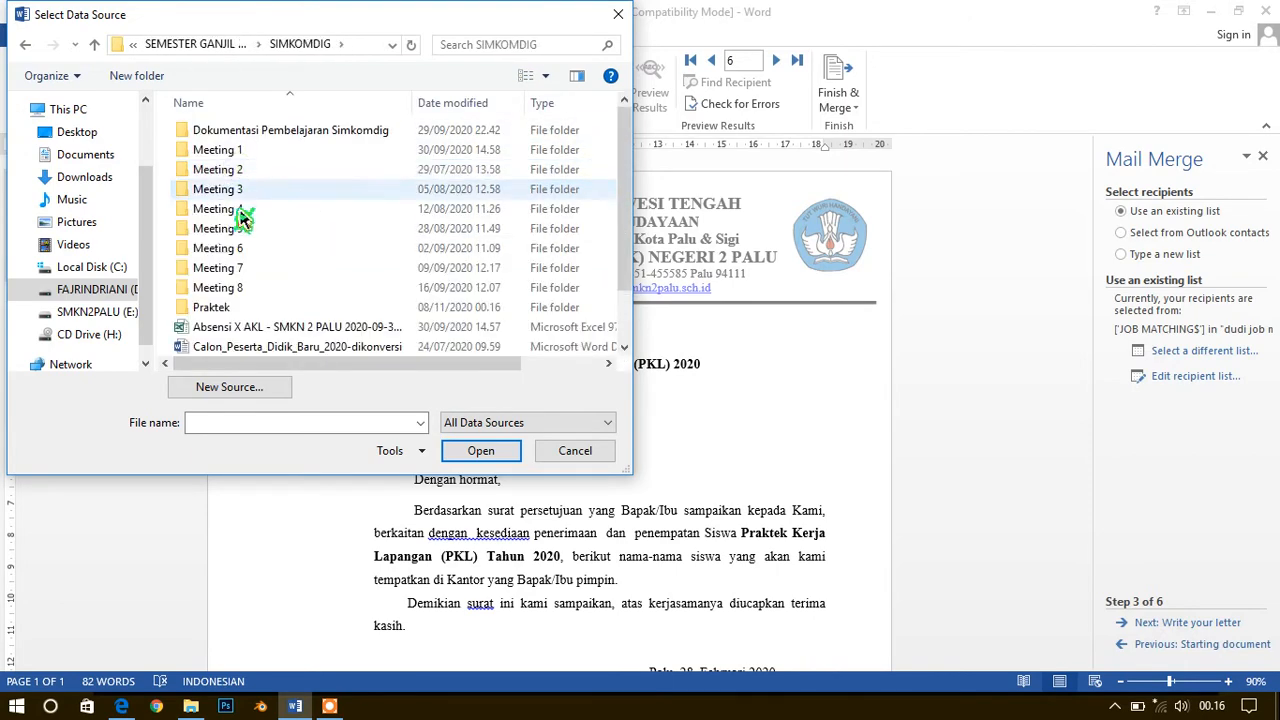
double_click(245, 308)
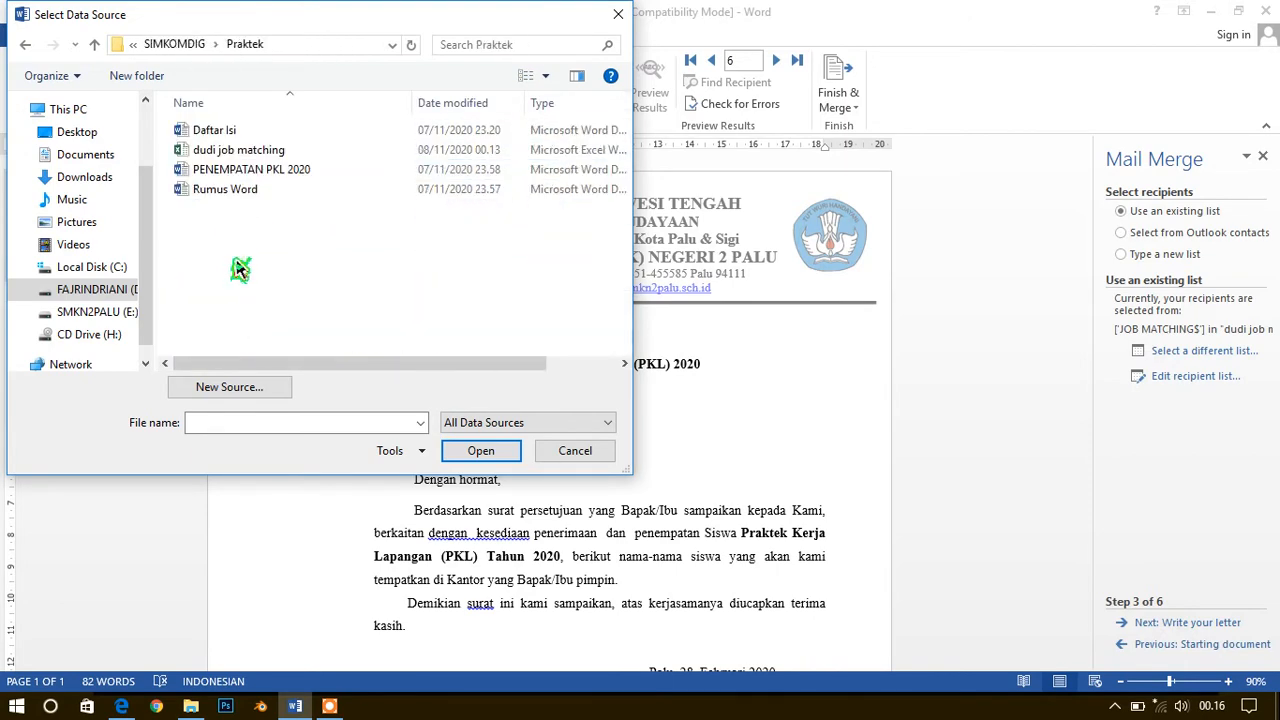
double_click(222, 160)
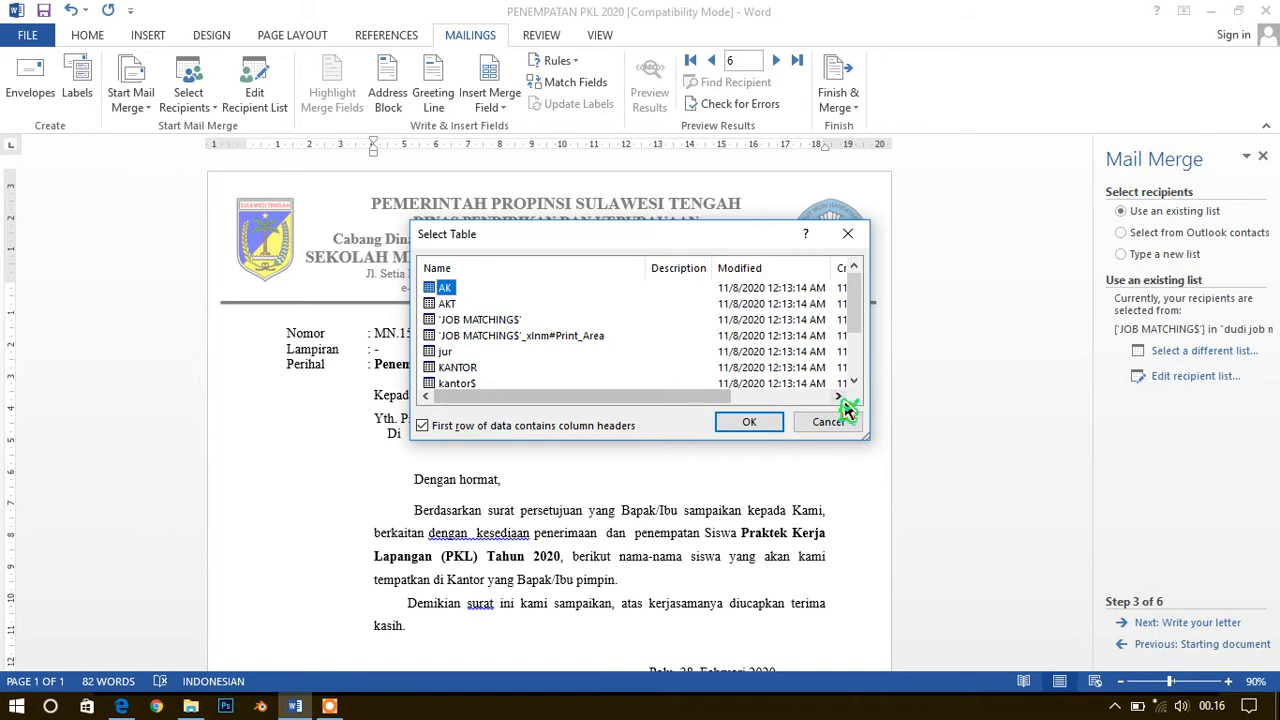
left_click_drag(841, 402, 603, 411)
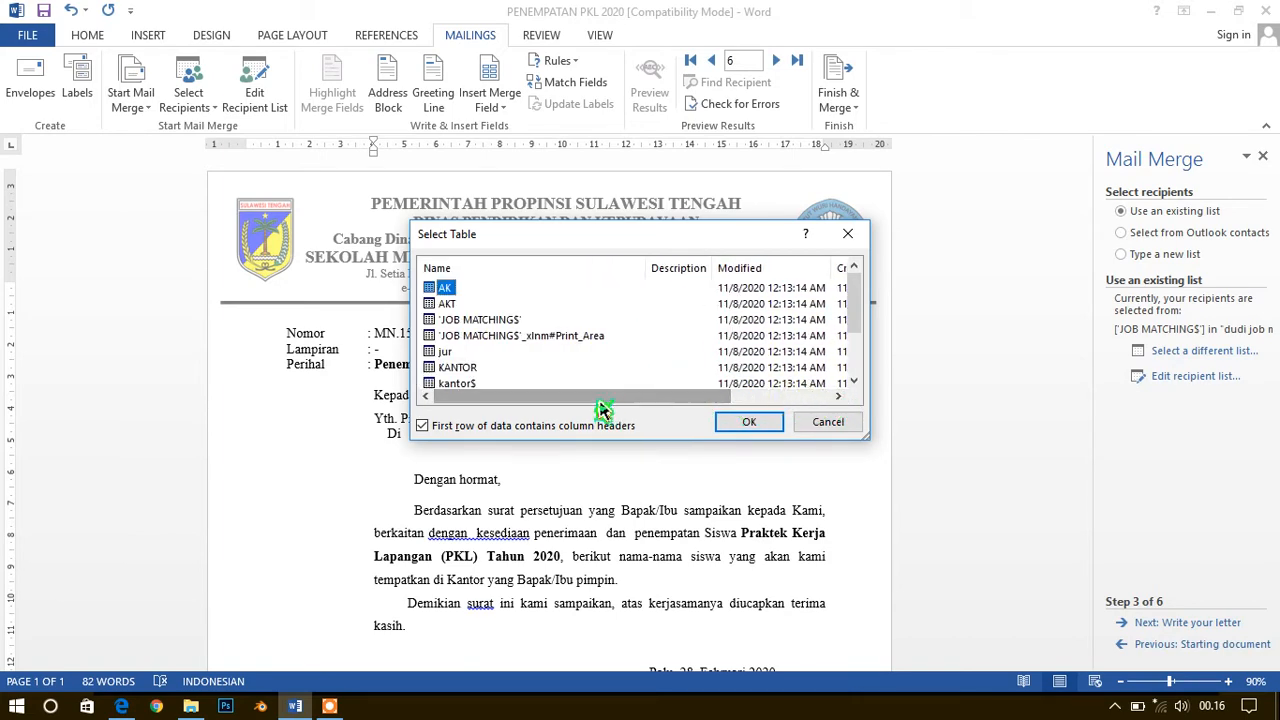
double_click(497, 325)
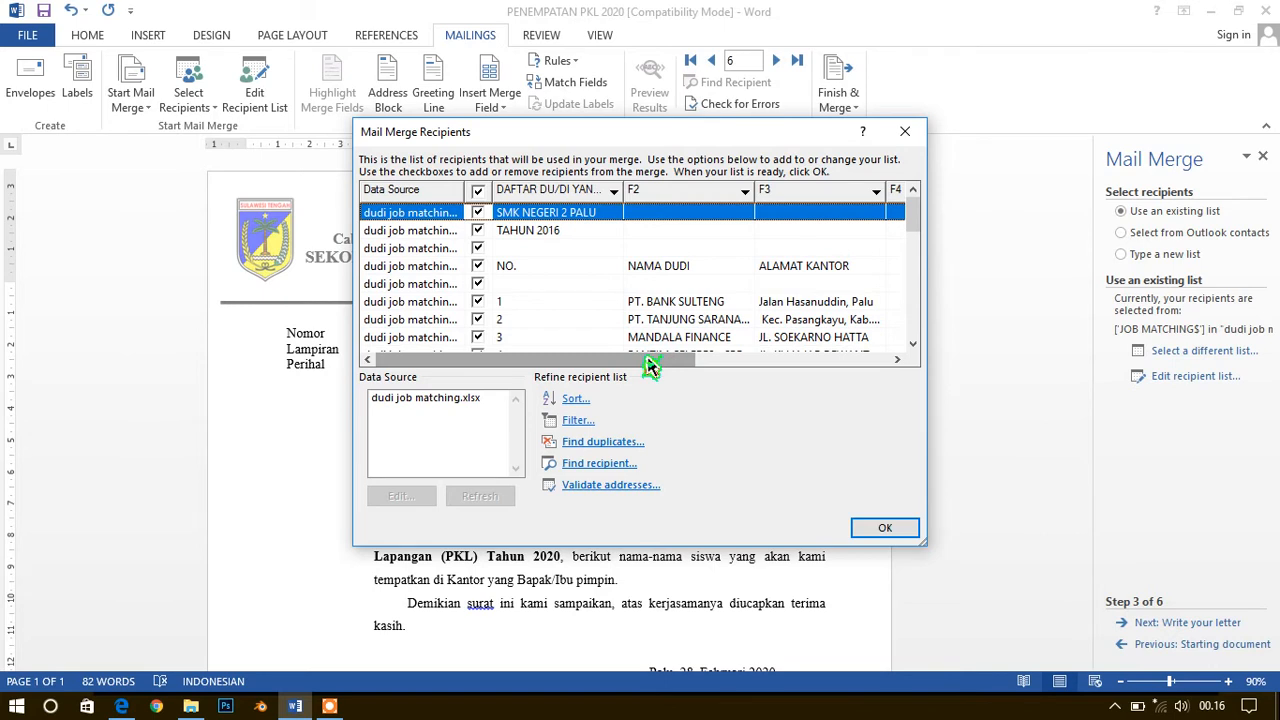
Exclude the SMK NEGERI 2 PALU, TAHUN 2016, NO. header and two blank rows from the mail merge recipients
left_click(479, 230)
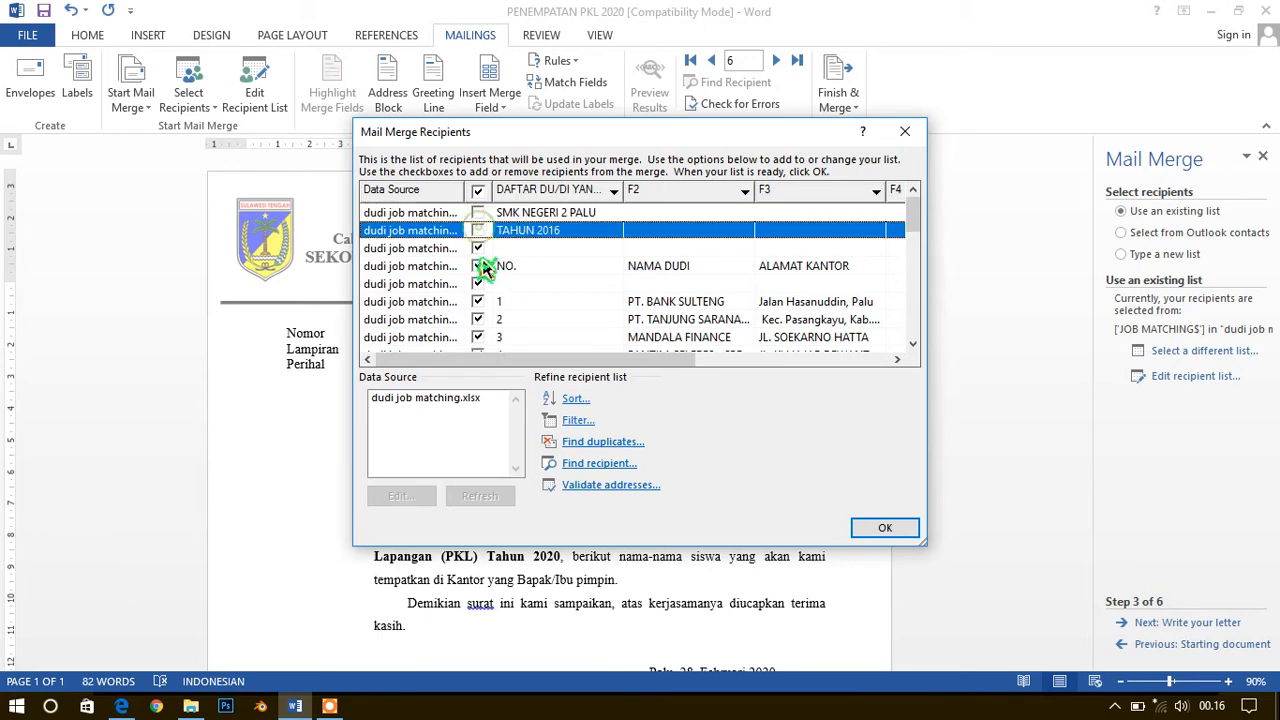
left_click(478, 248)
left_click(478, 265)
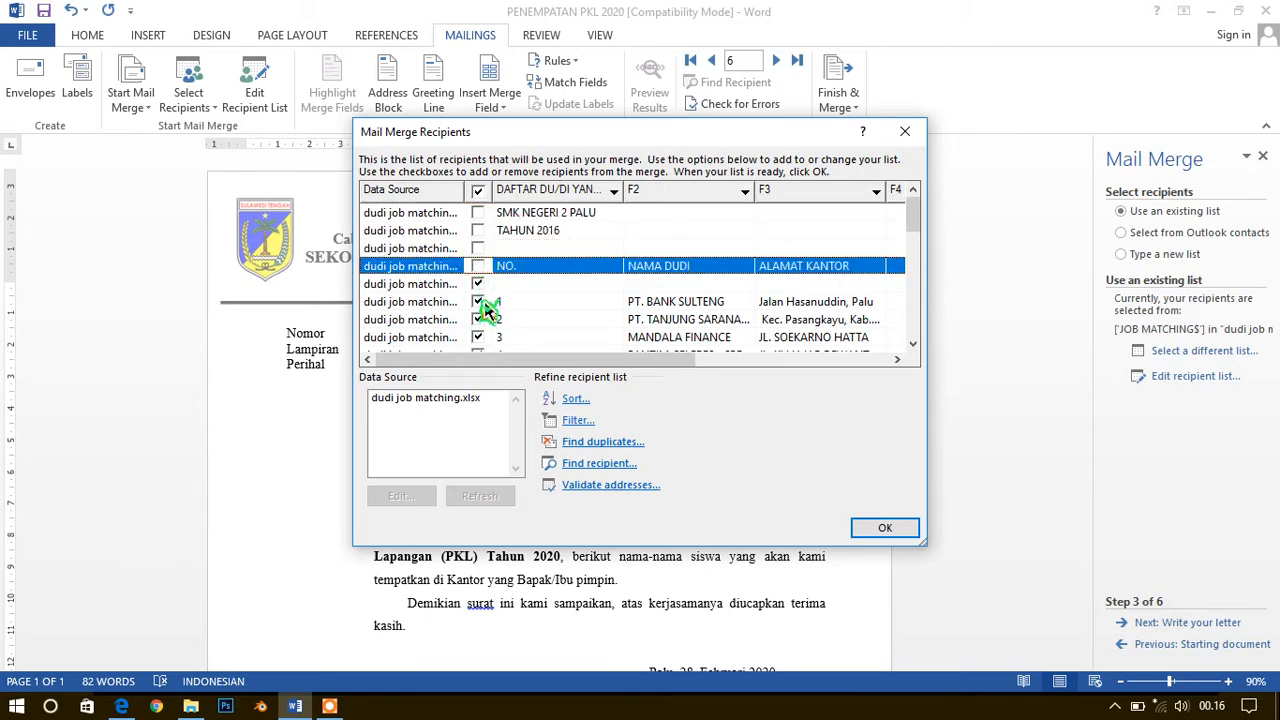
left_click(479, 284)
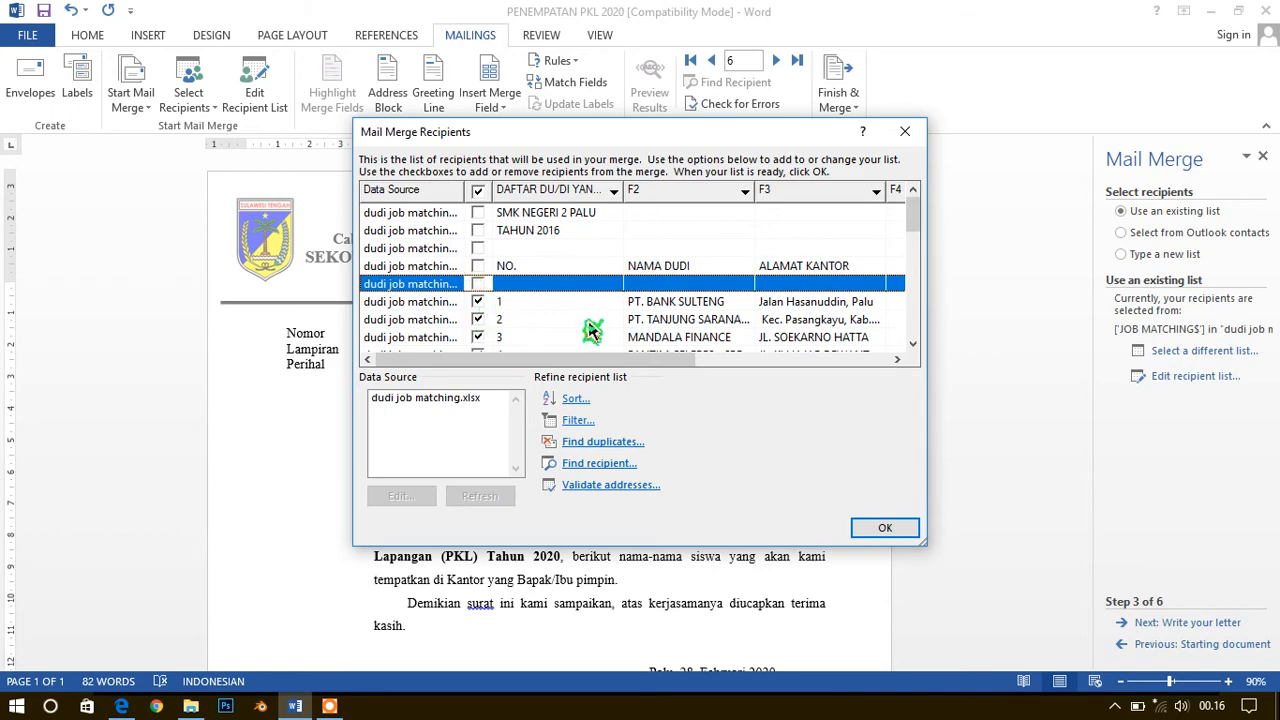
Review the company name and address columns of the remaining recipients, and accept the recipient list
scroll(590, 332, "down", 2)
scroll(590, 332, "up", 1)
scroll(590, 332, "down", 1)
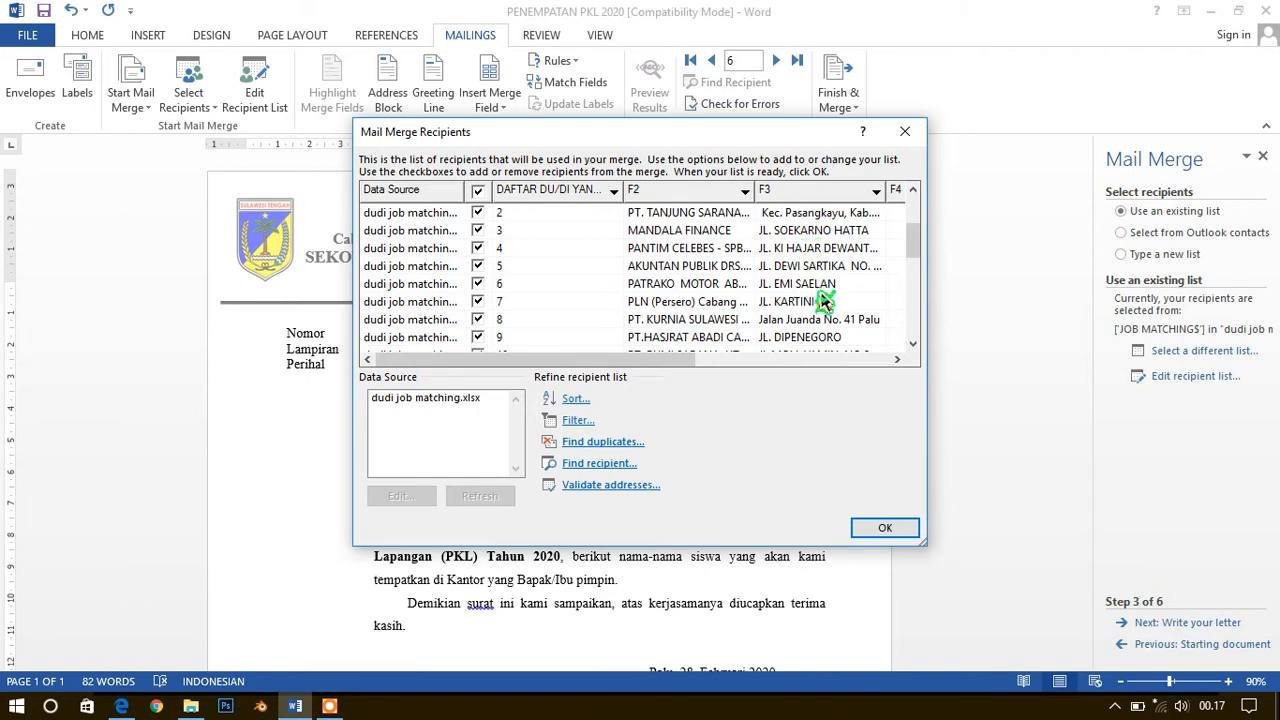
left_click(898, 360)
left_click(898, 360)
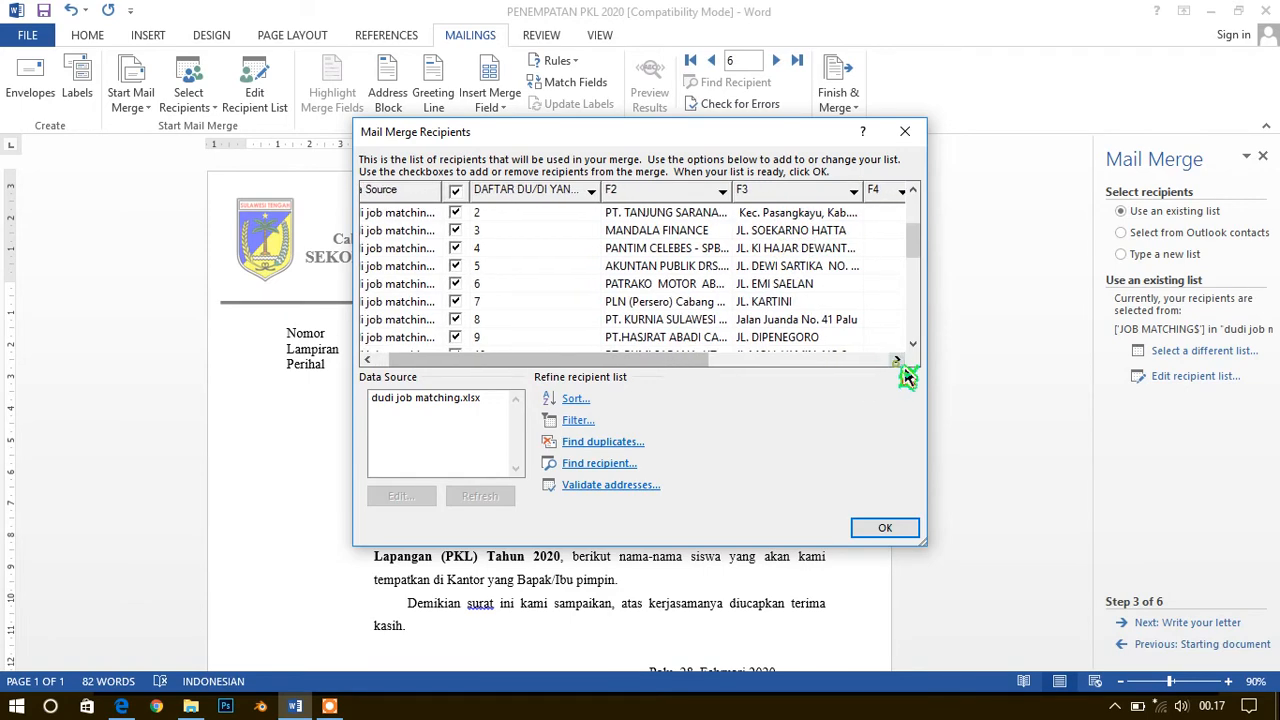
left_click_drag(590, 145, 928, 135)
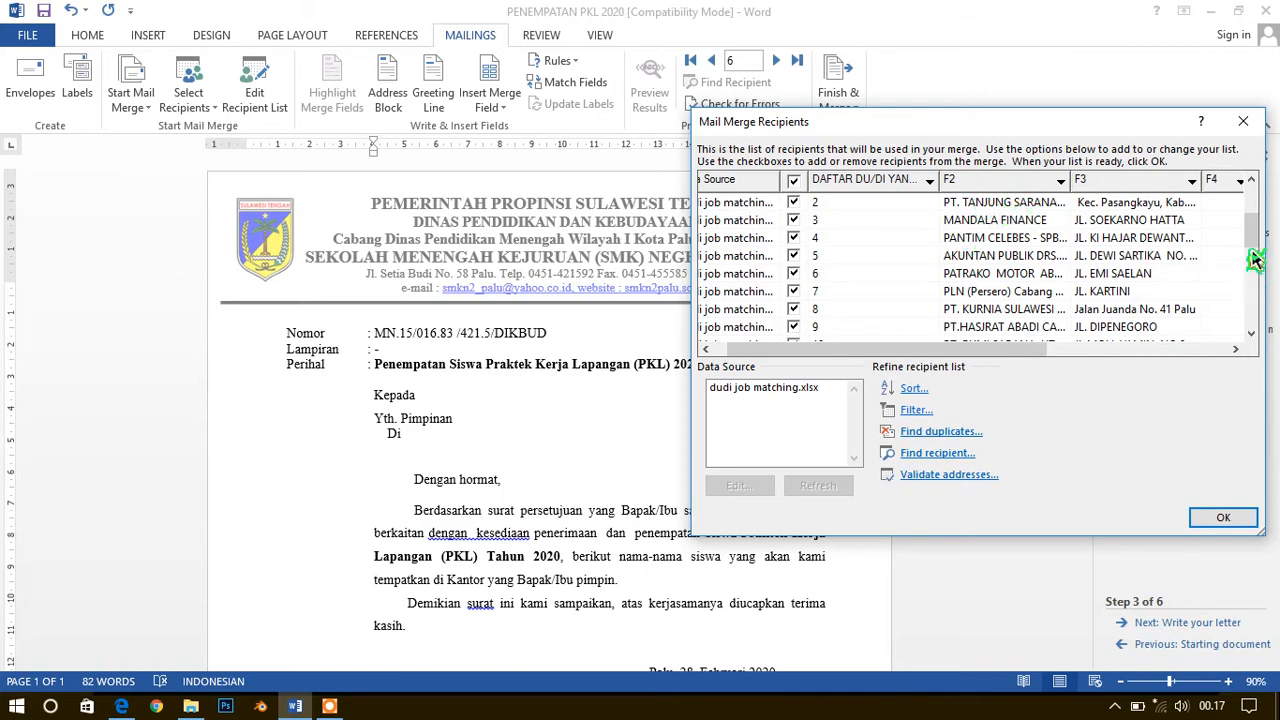
left_click(1256, 214)
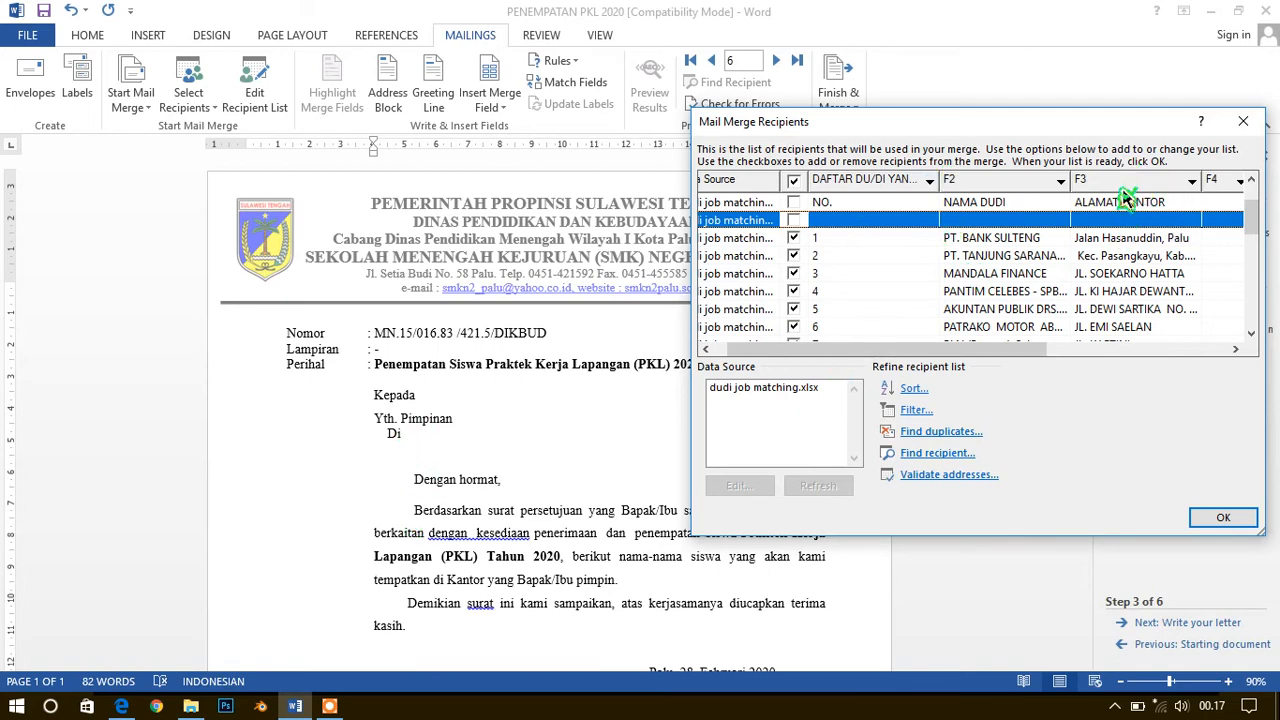
left_click(1226, 515)
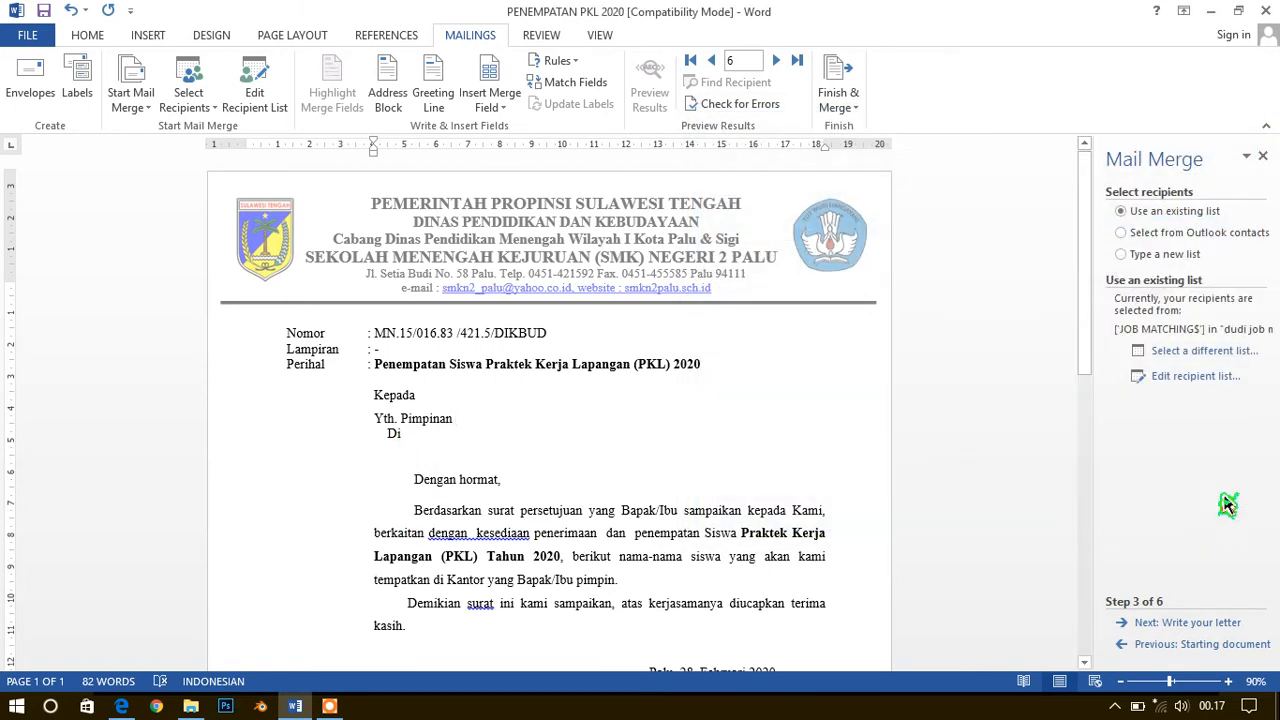
Proceed to writing the letter and insert the F2 merge field after "Yth. Pimpinan"
left_click(1208, 622)
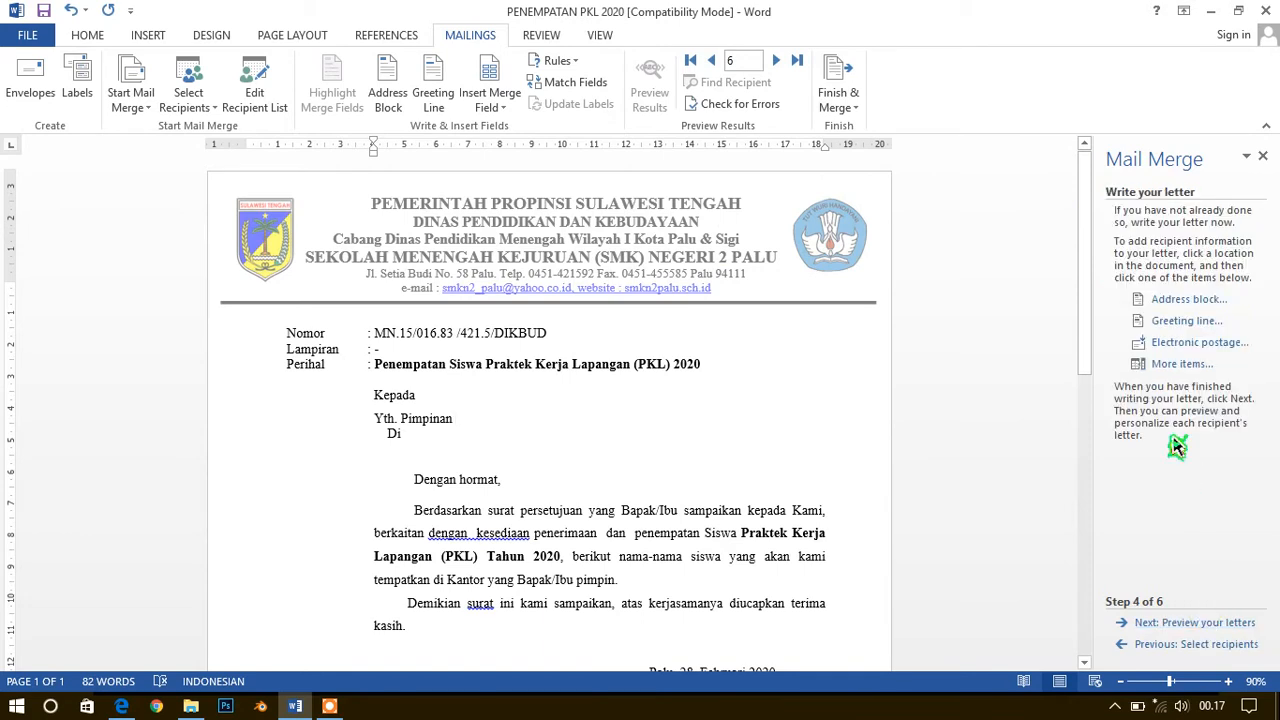
left_click(1176, 365)
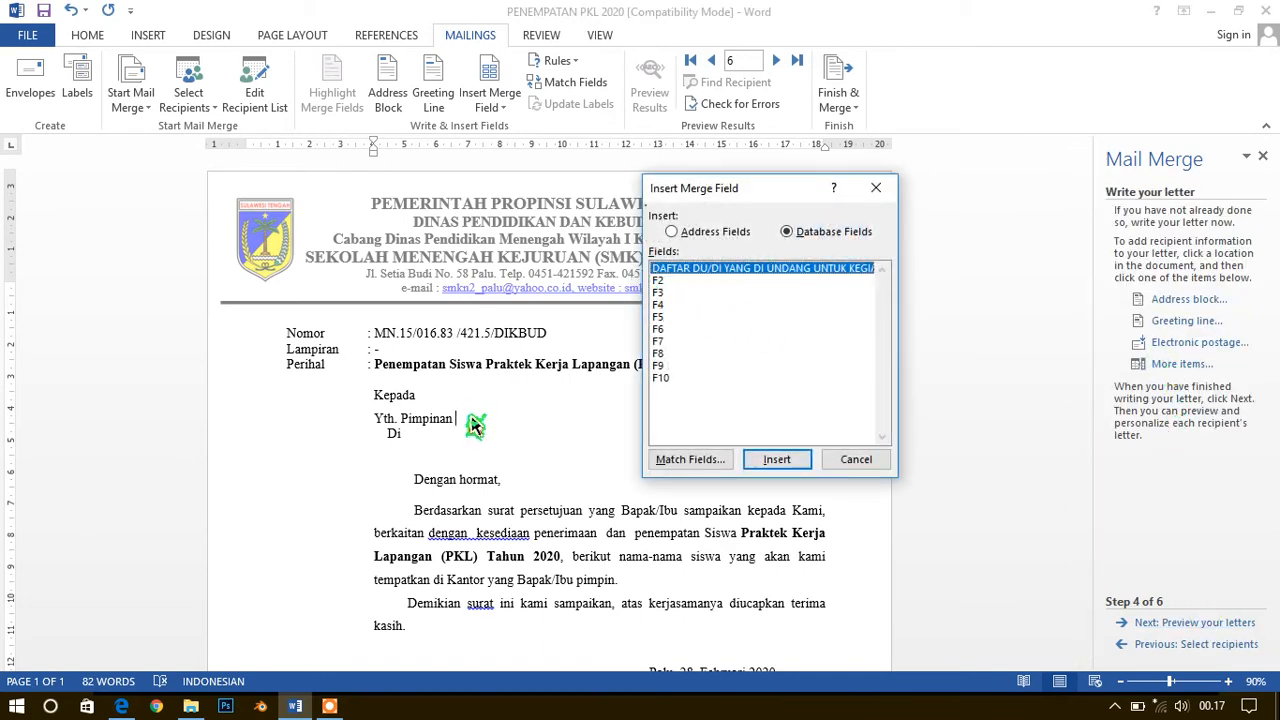
left_click(661, 282)
double_click(664, 292)
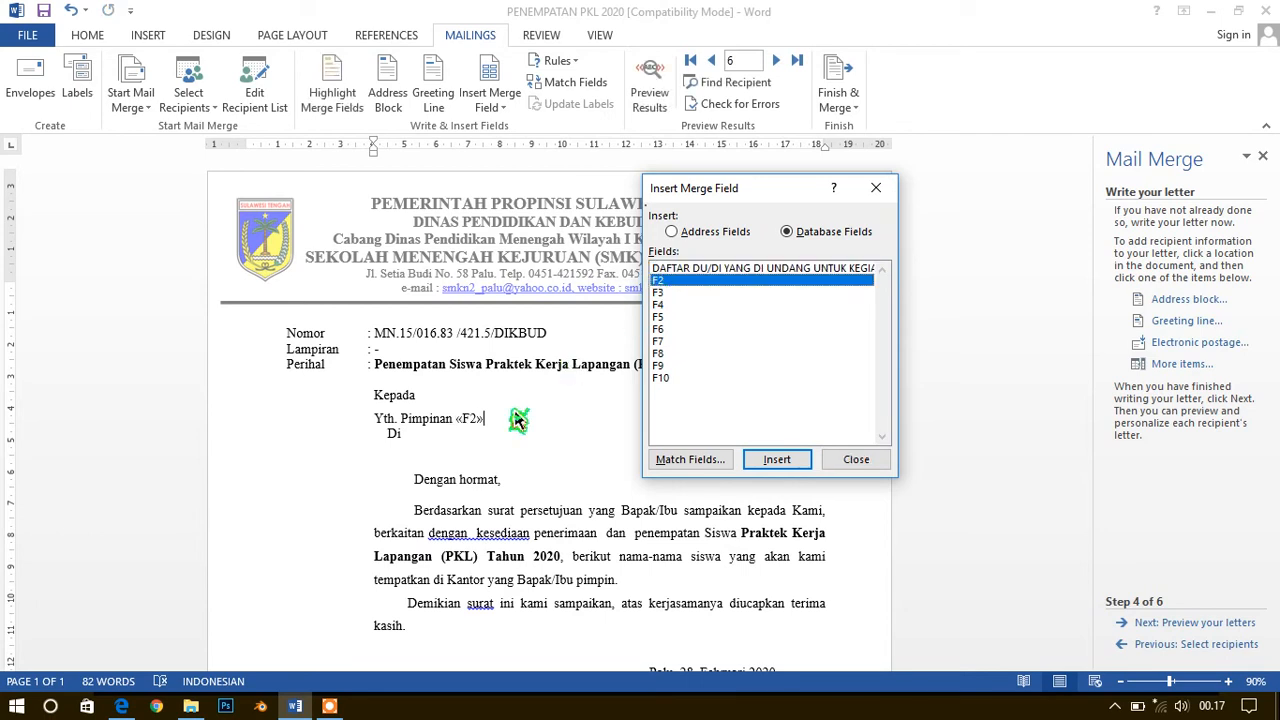
left_click(856, 459)
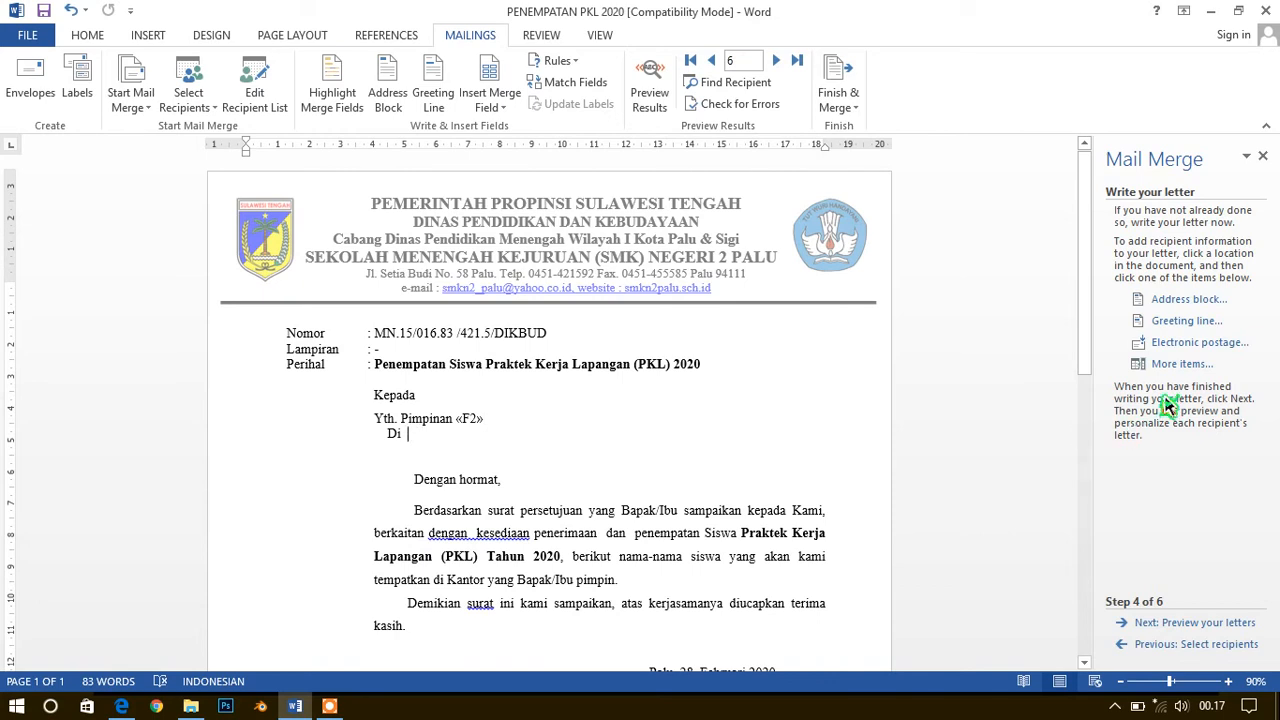
Insert the F3 merge field after "Di" in the letter's address lines
left_click(1178, 366)
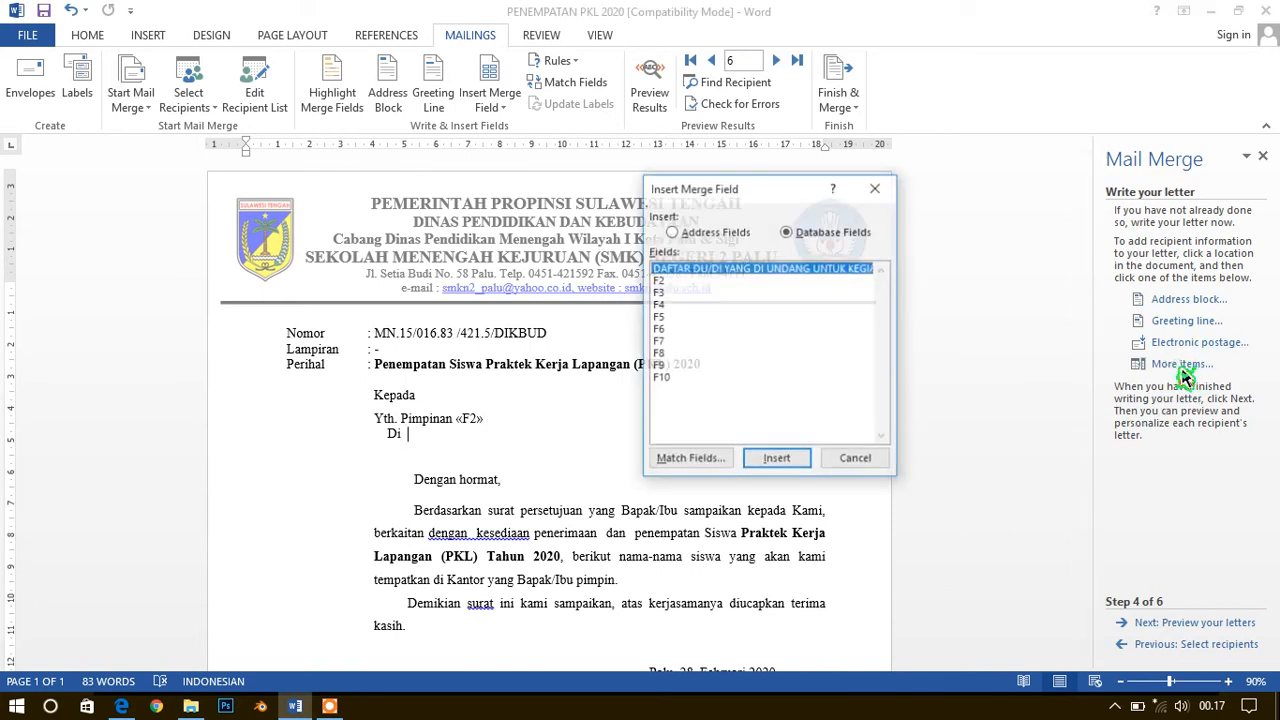
left_click(660, 293)
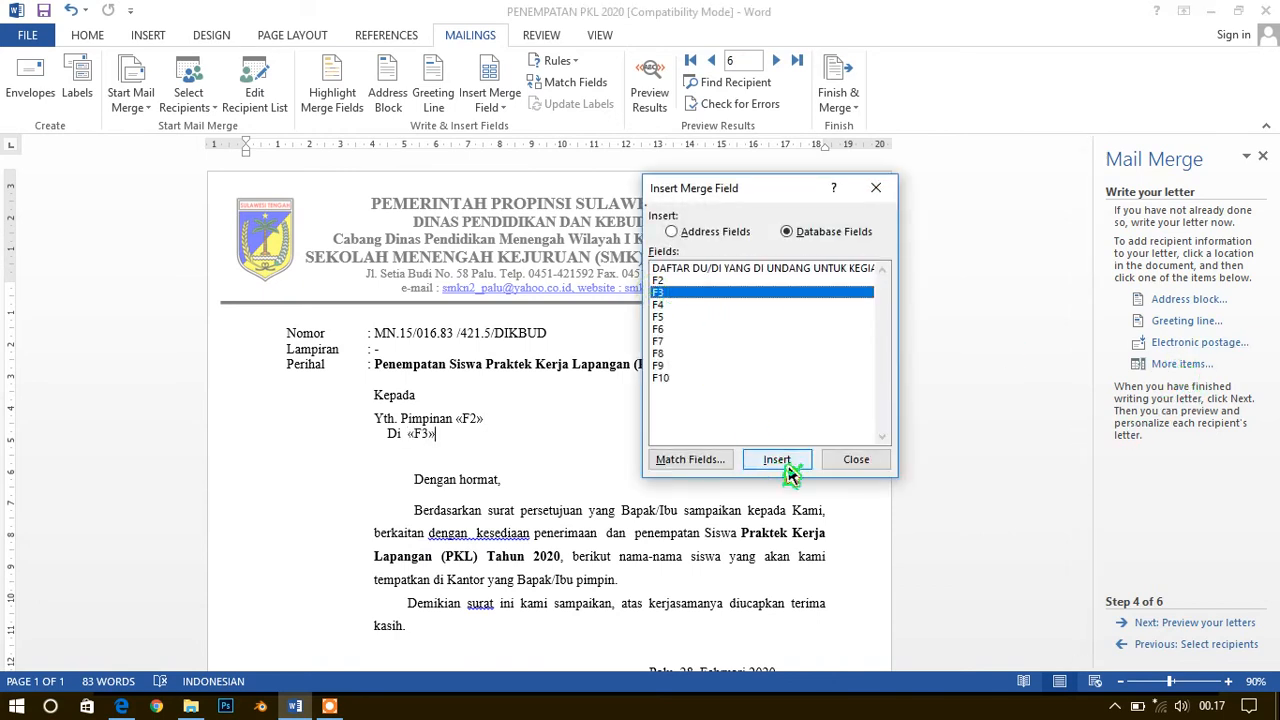
left_click(856, 462)
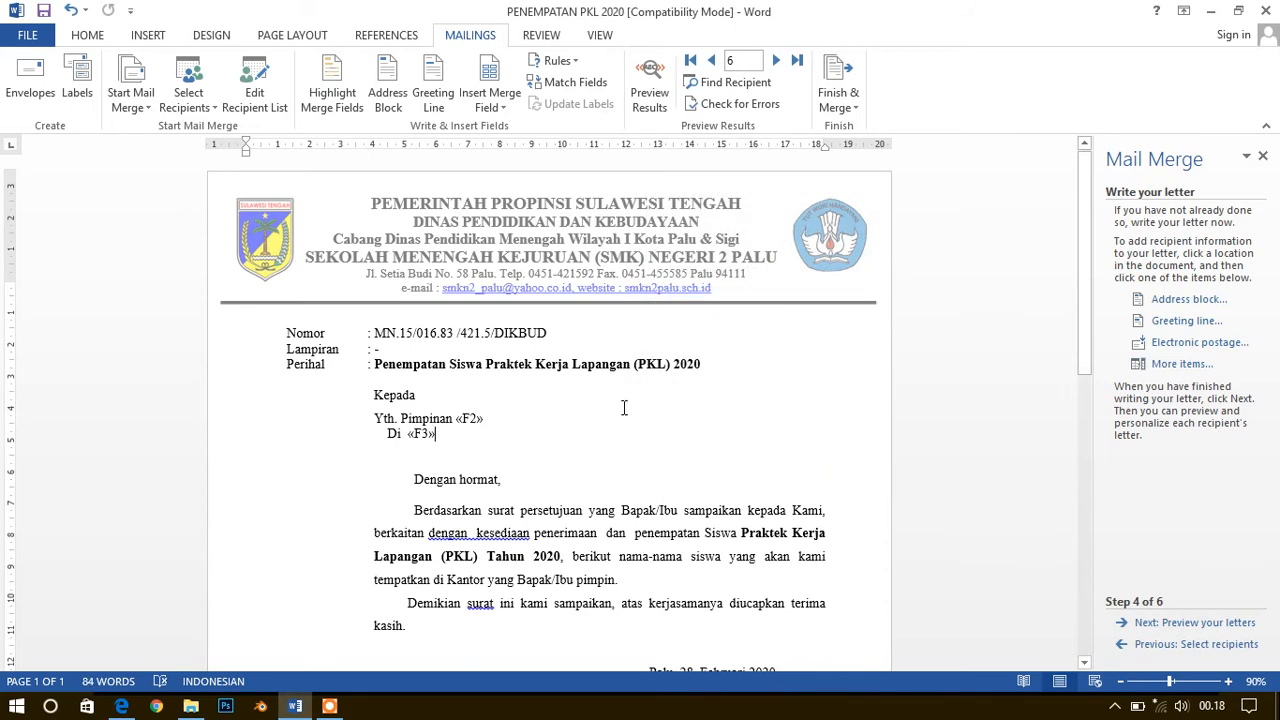
Proceed to previewing the merged letters and go forward and back through the first few recipients, between 6 and 10
left_click(1163, 624)
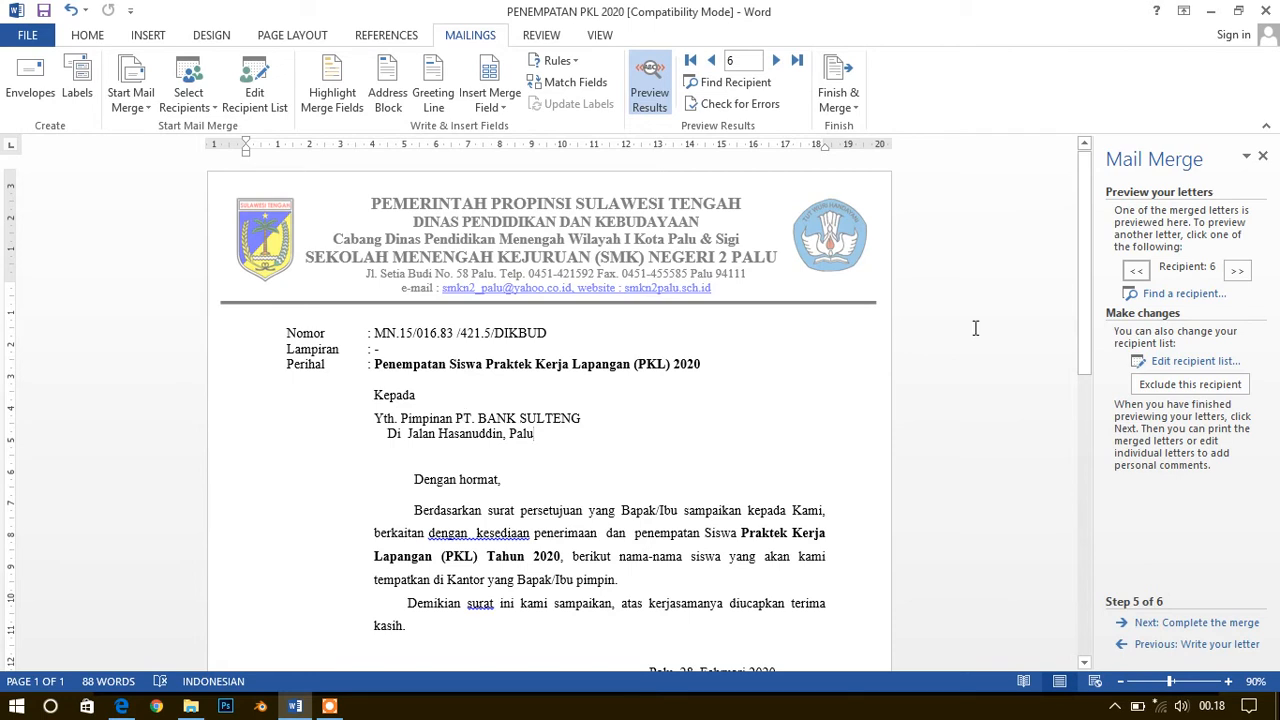
left_click(1237, 271)
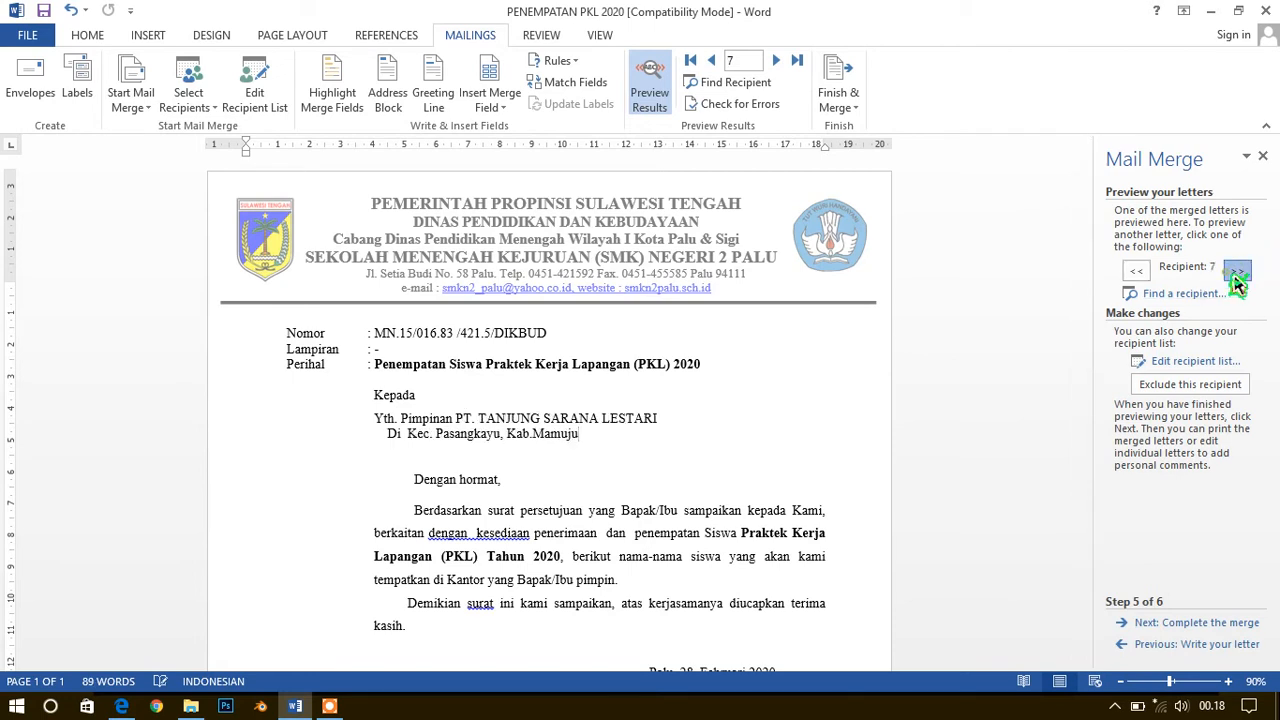
left_click(1237, 278)
left_click(1237, 278)
left_click(1237, 278)
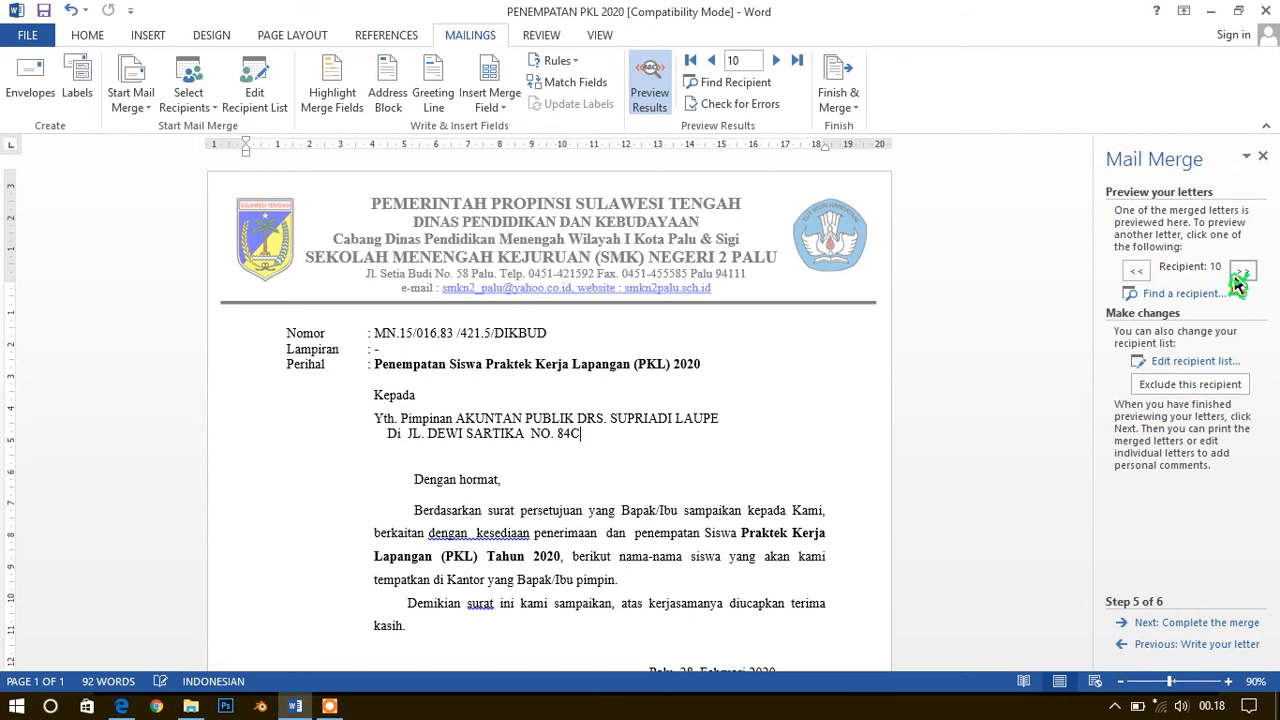
left_click(1147, 279)
left_click(1147, 279)
left_click(1147, 279)
left_click(1147, 279)
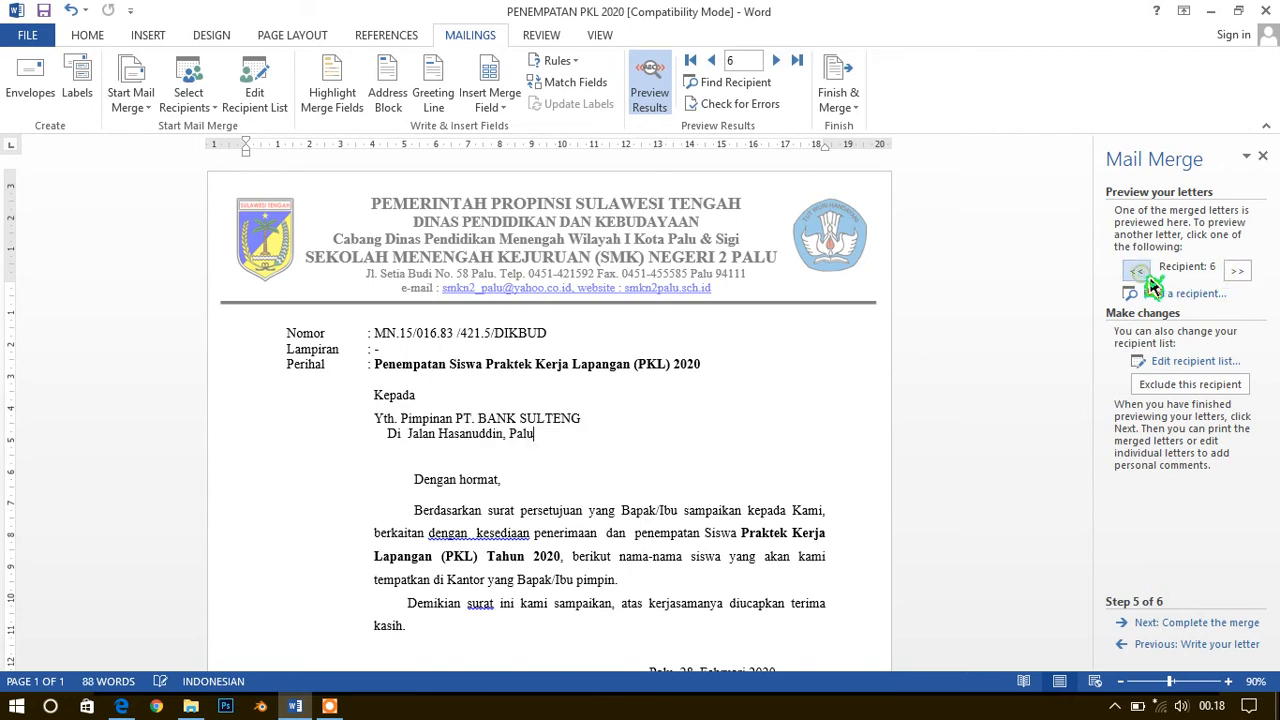
left_click(1240, 271)
left_click(1240, 271)
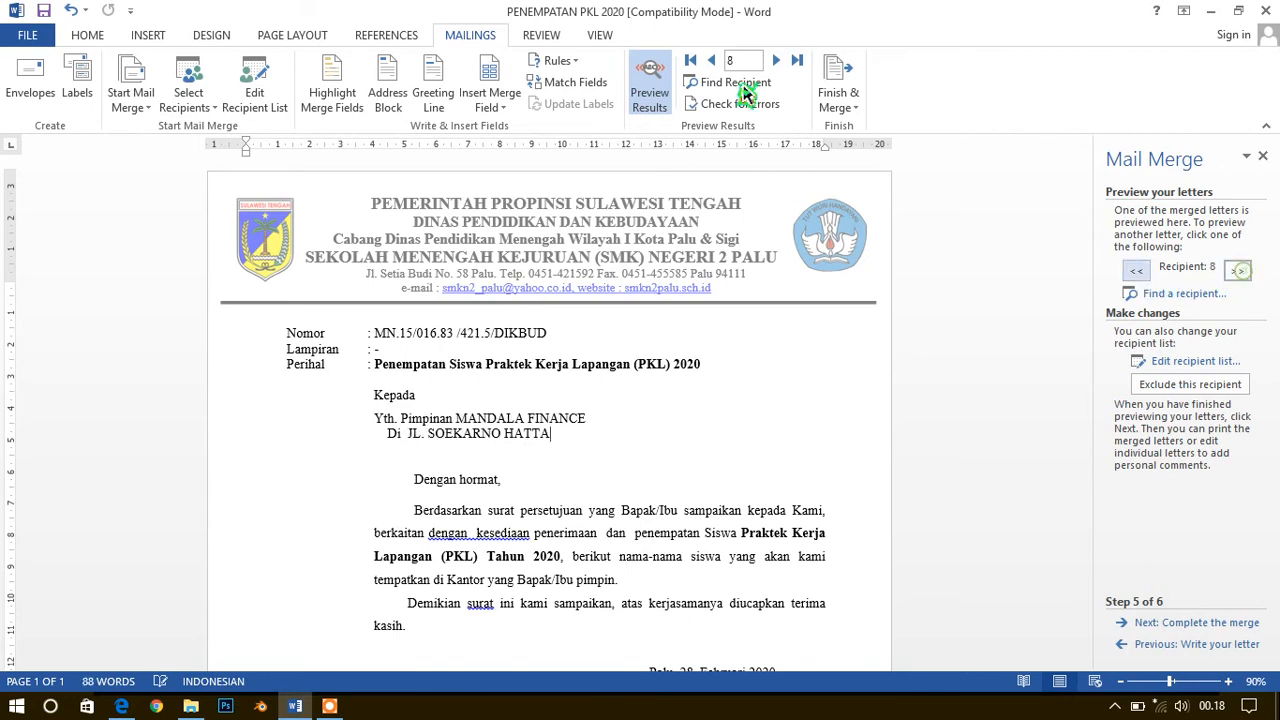
Check the merged letter of the last recipient, compare the few recipients before it, and view the letter down to its signature
left_click(797, 60)
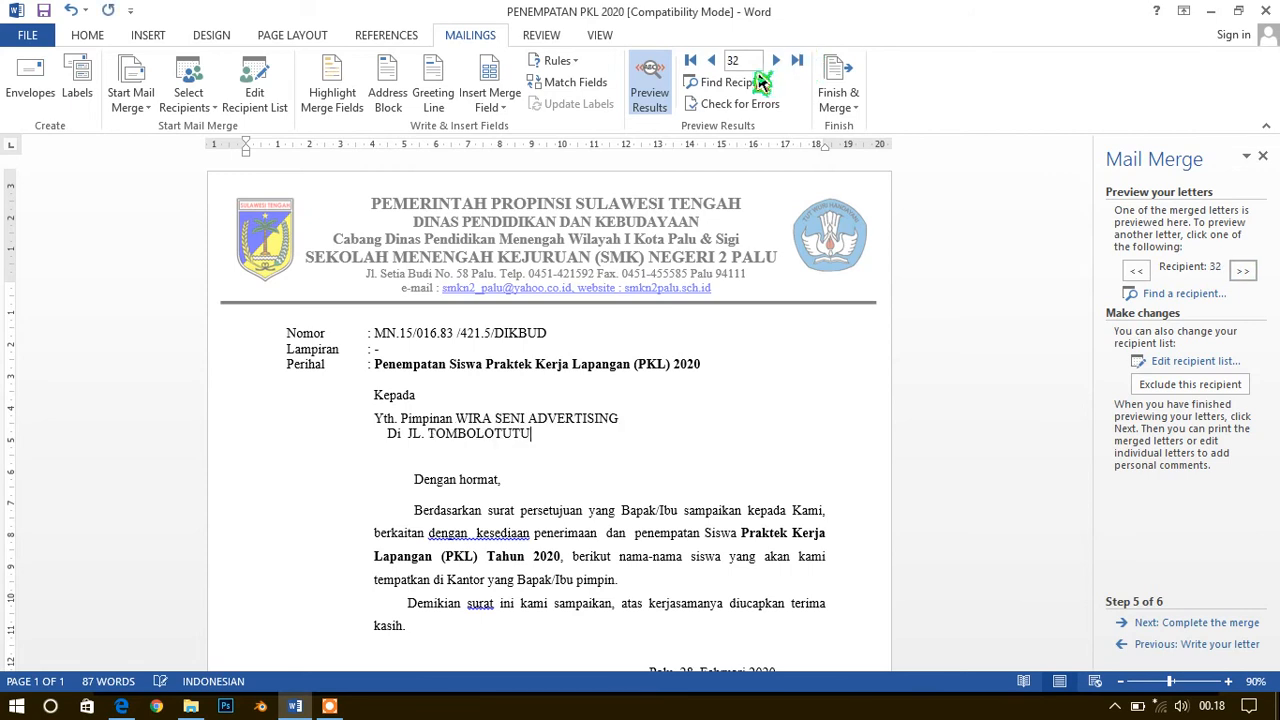
left_click(711, 62)
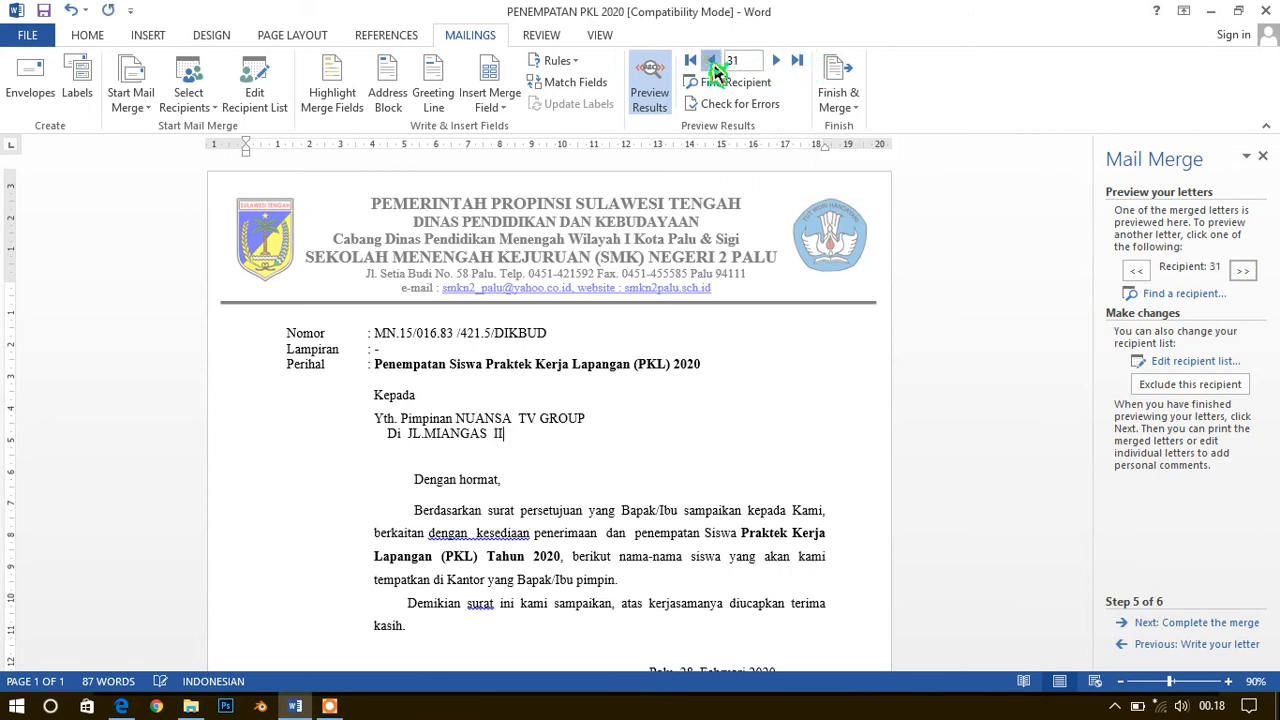
left_click(711, 62)
left_click(711, 62)
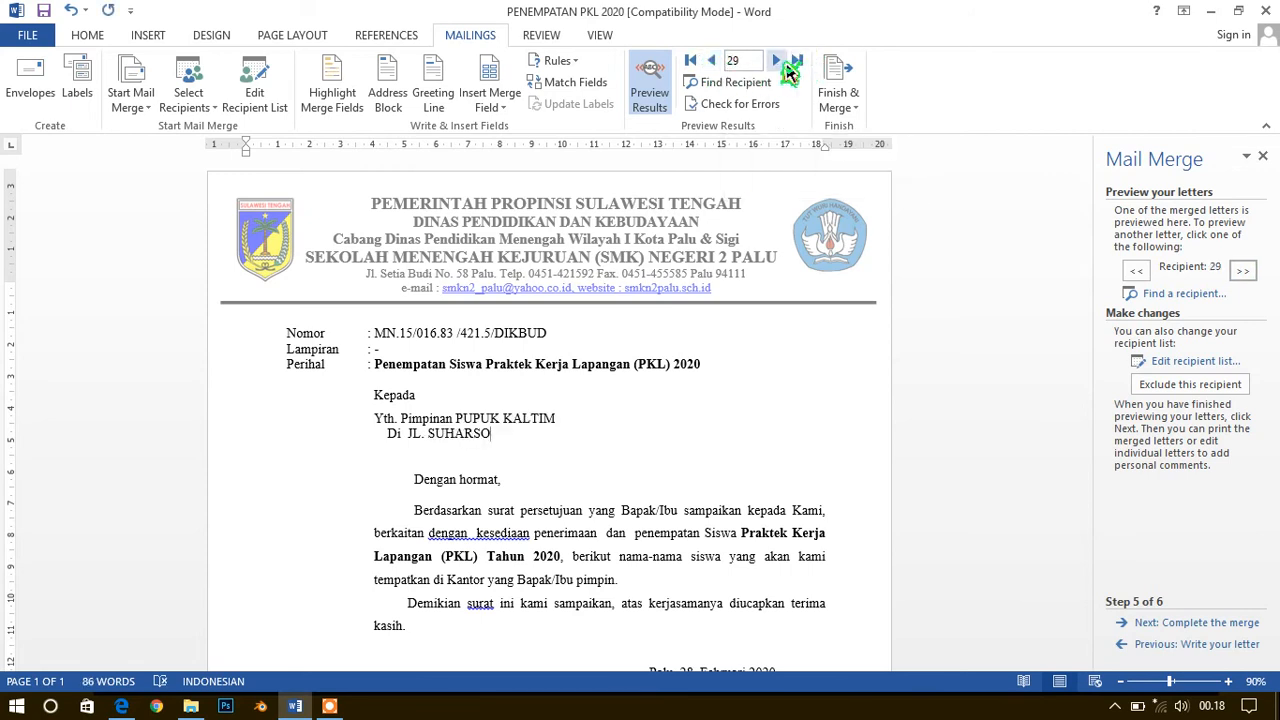
left_click(780, 62)
left_click(780, 62)
left_click(780, 62)
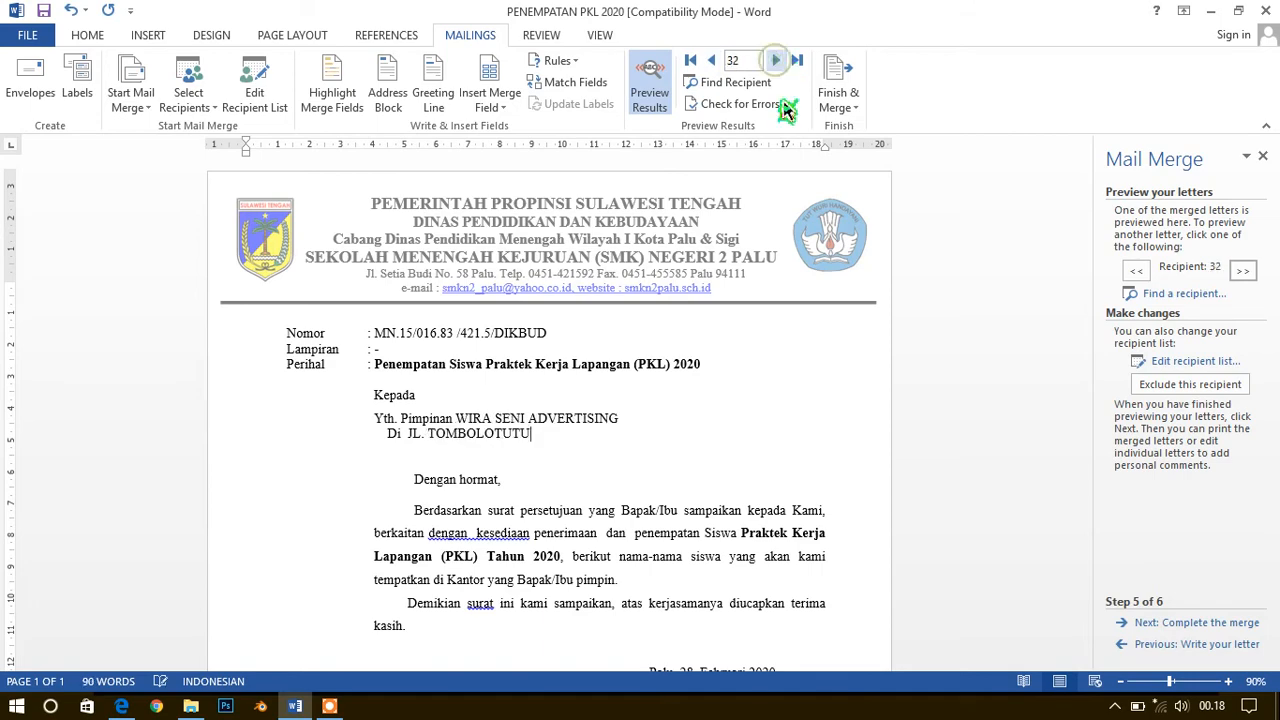
scroll(630, 556, "down", 3)
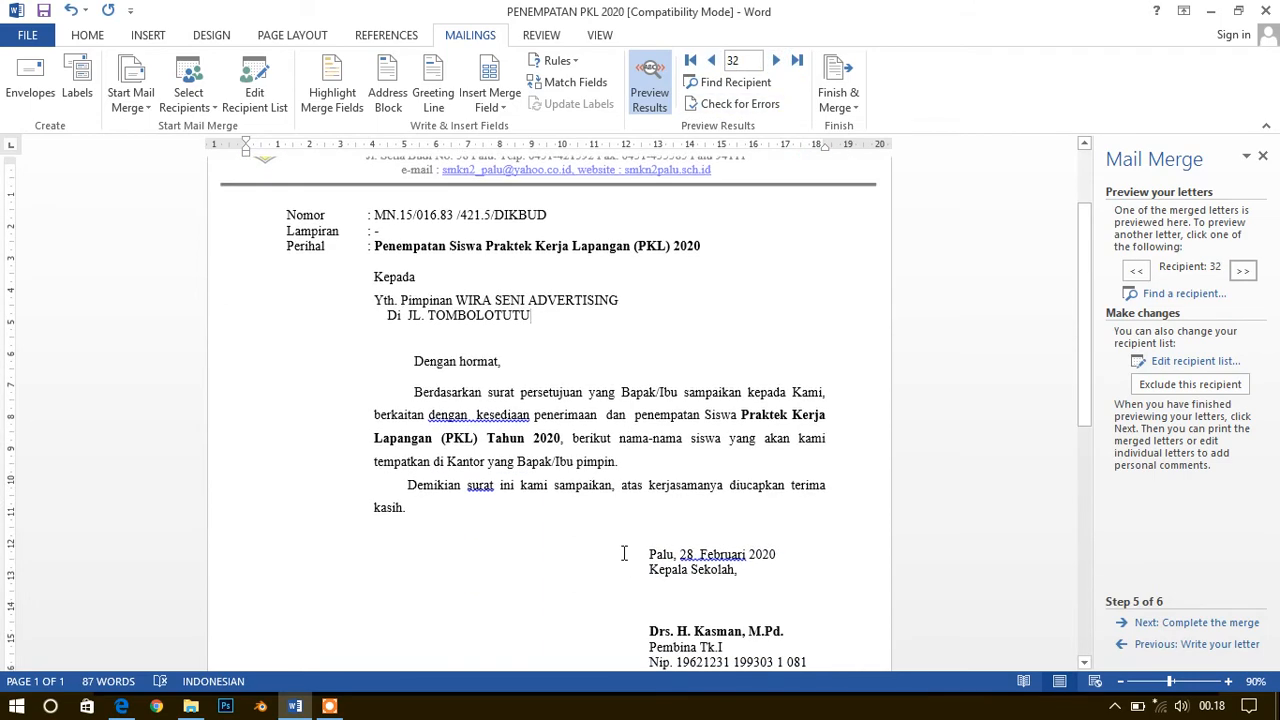
left_click(1252, 280)
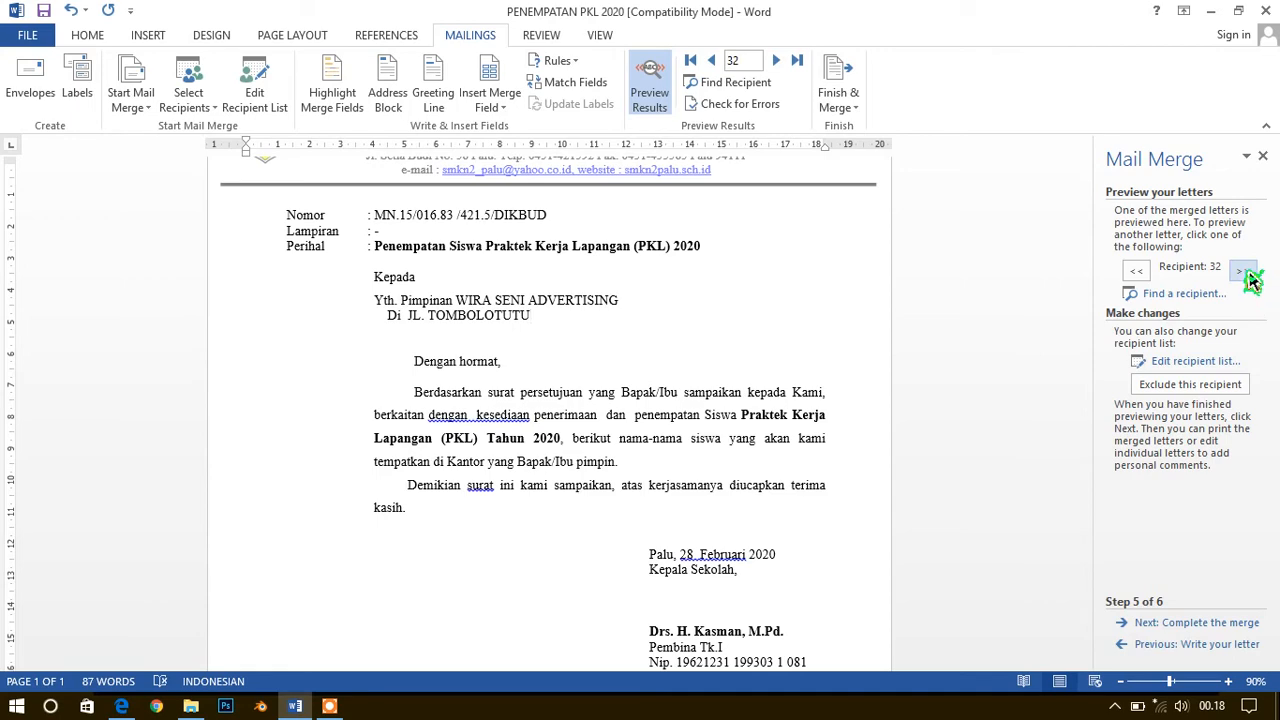
Proceed to completing the merge, then view the print options for the merged letters and close them without printing
scroll(720, 317, "up", 3)
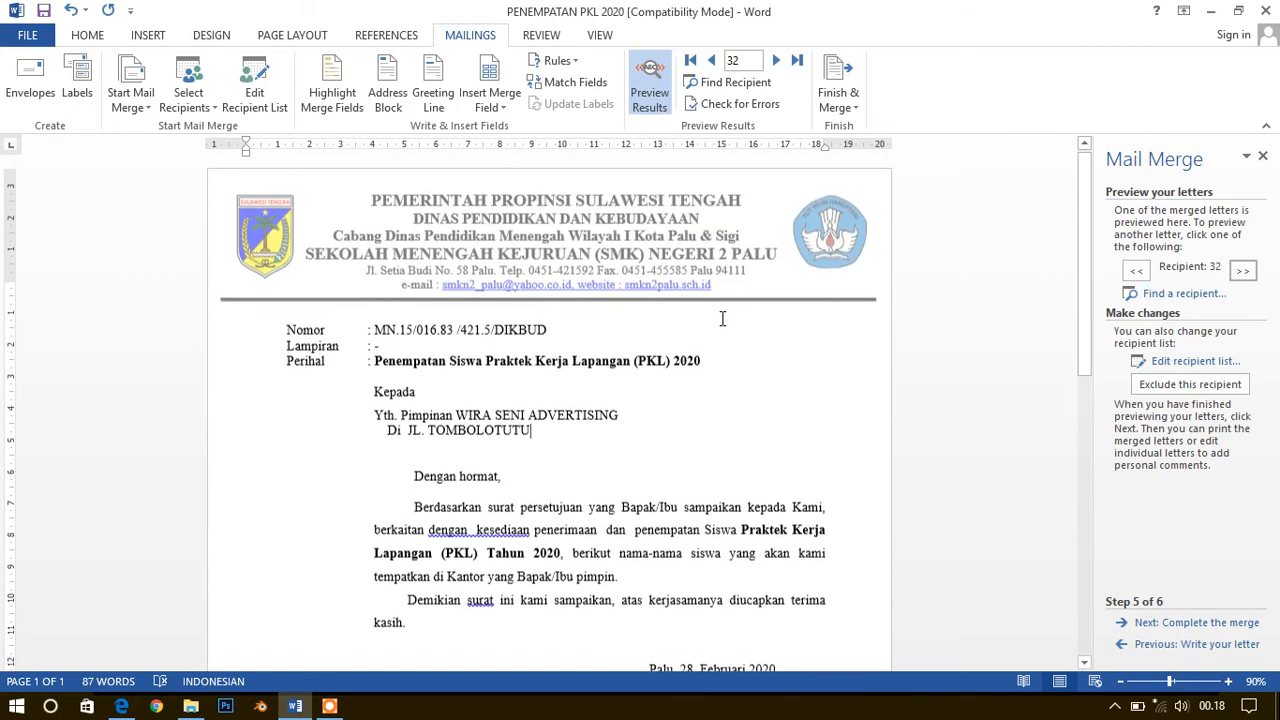
left_click(1154, 624)
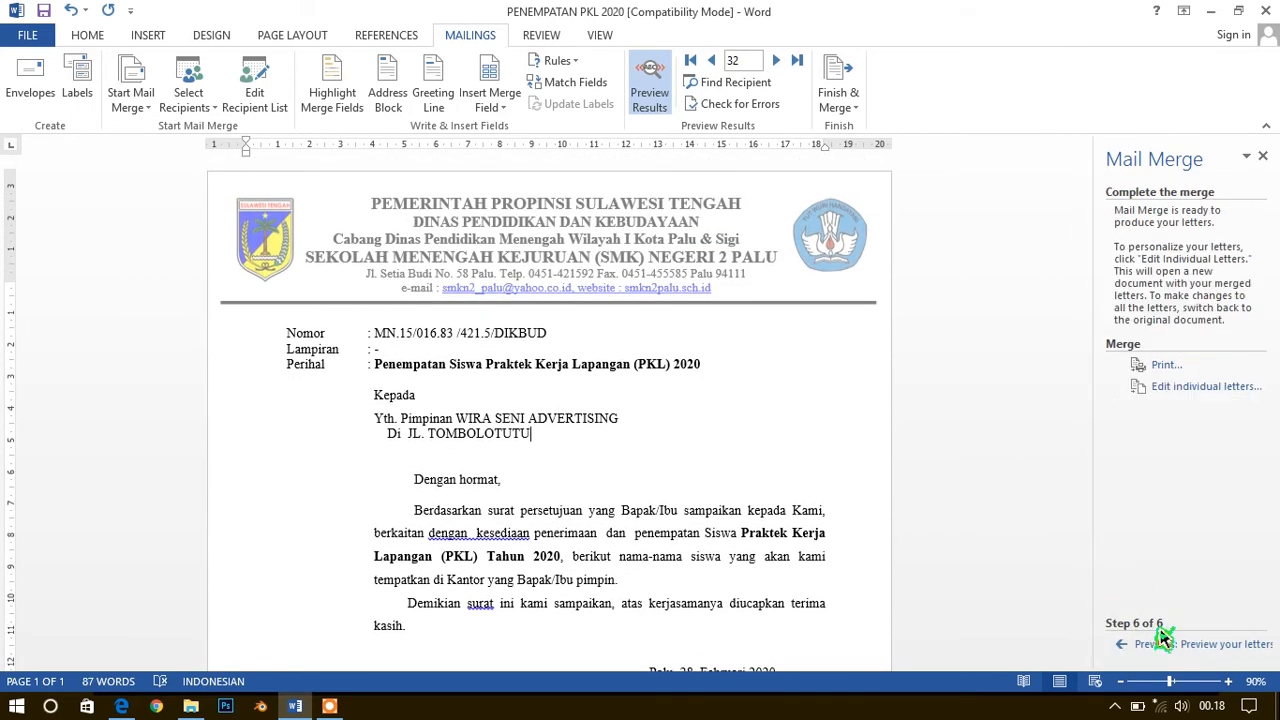
left_click(1165, 366)
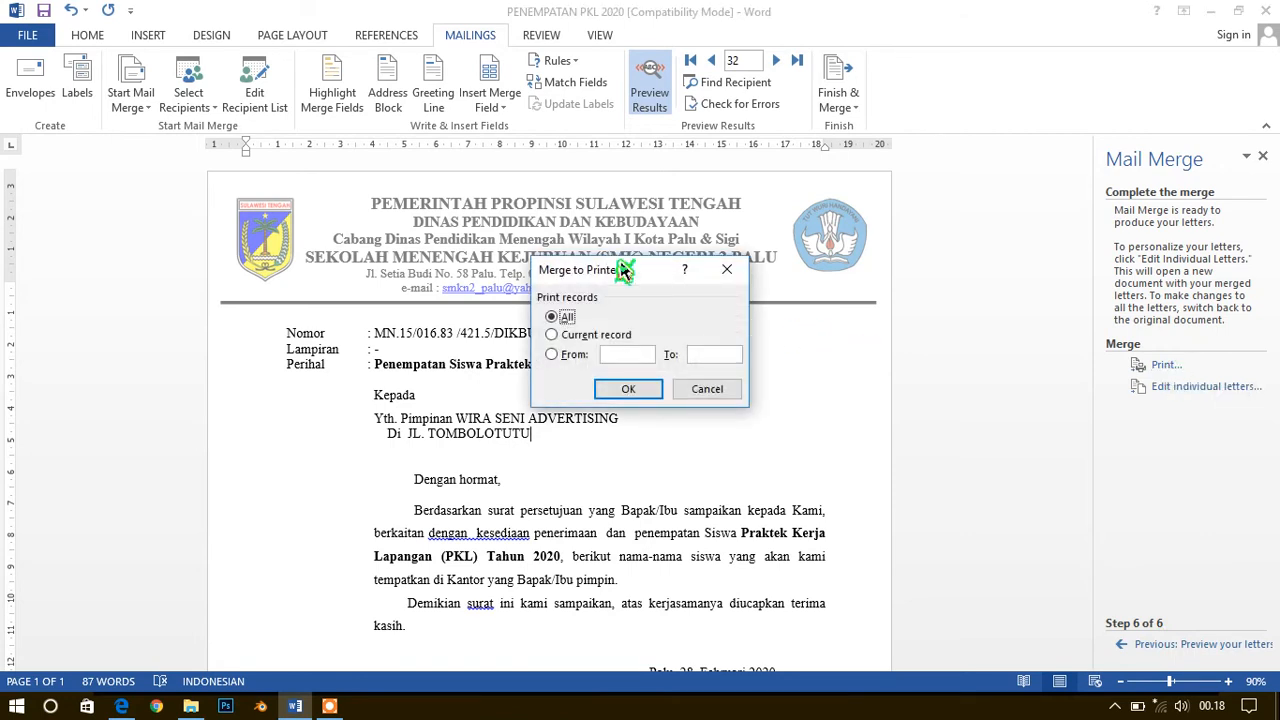
left_click_drag(658, 274, 850, 272)
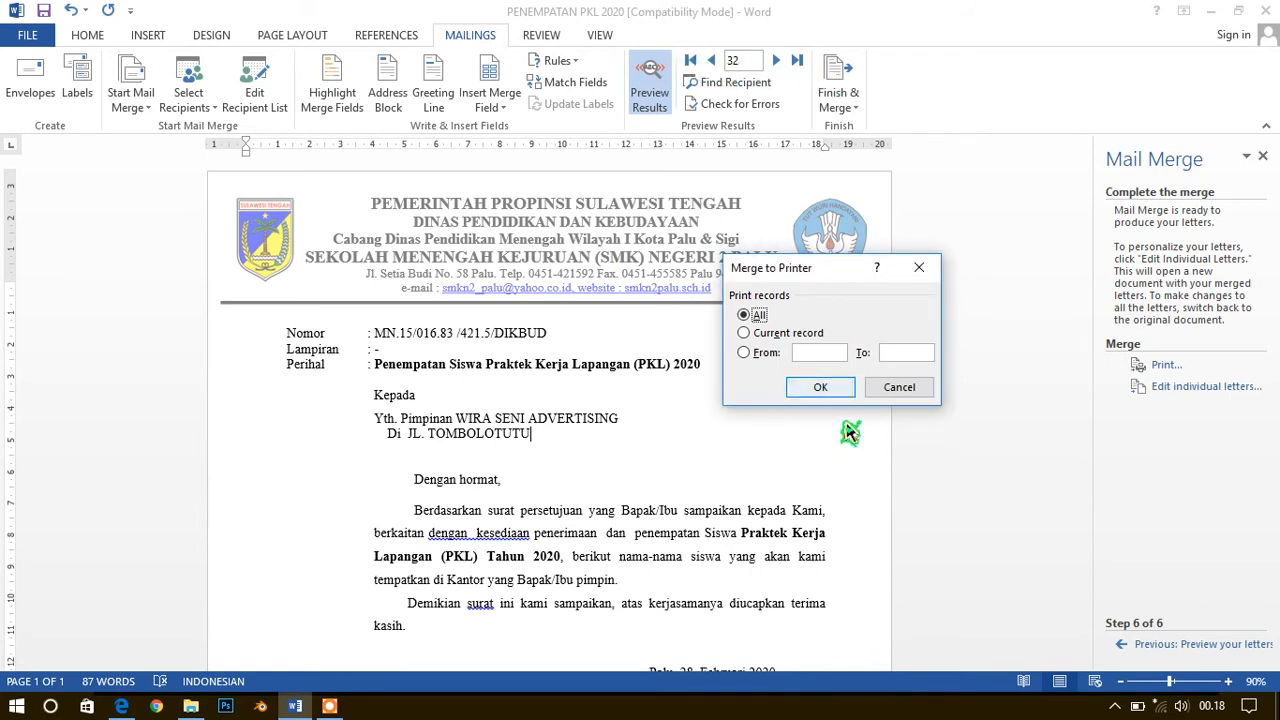
left_click(900, 388)
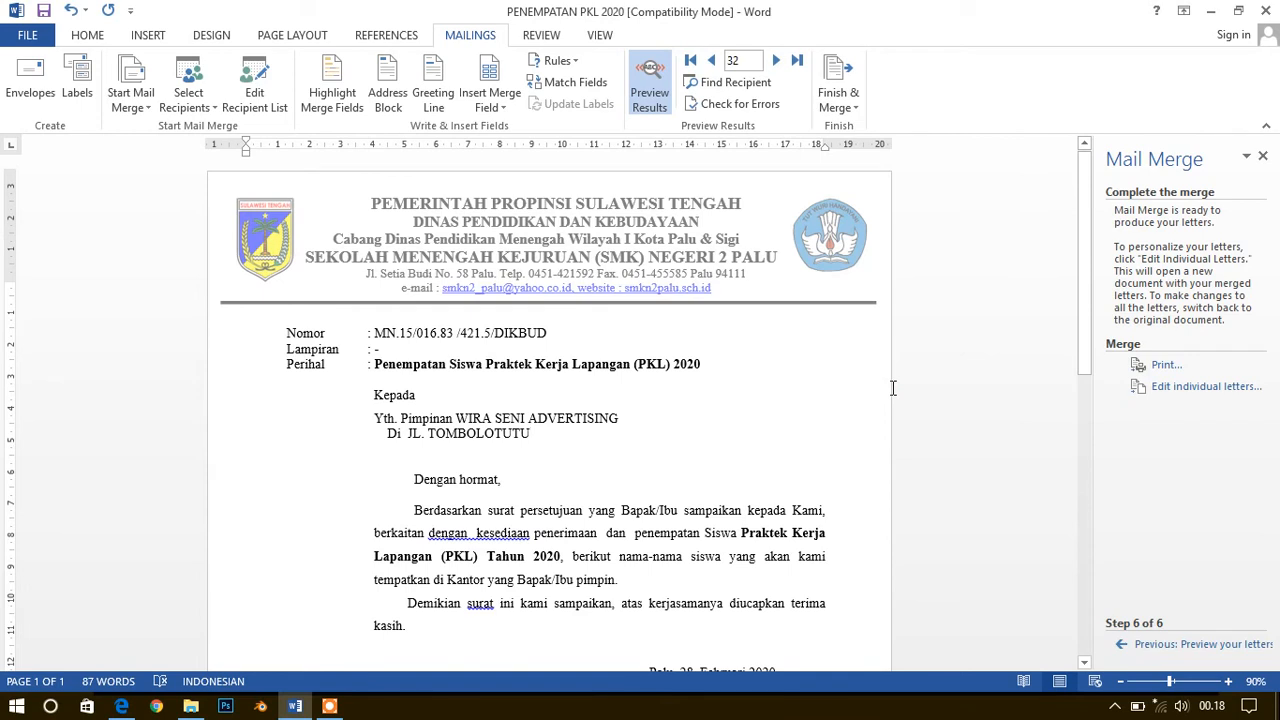
left_click(481, 418)
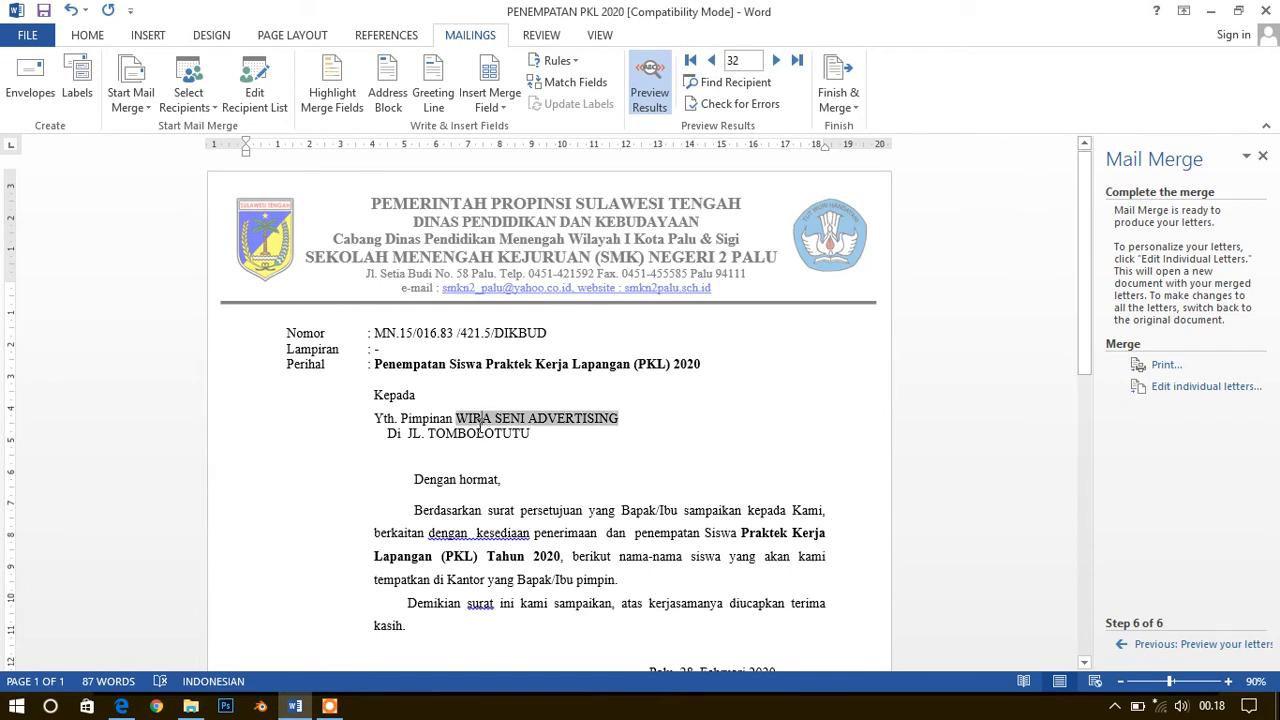
double_click(578, 597)
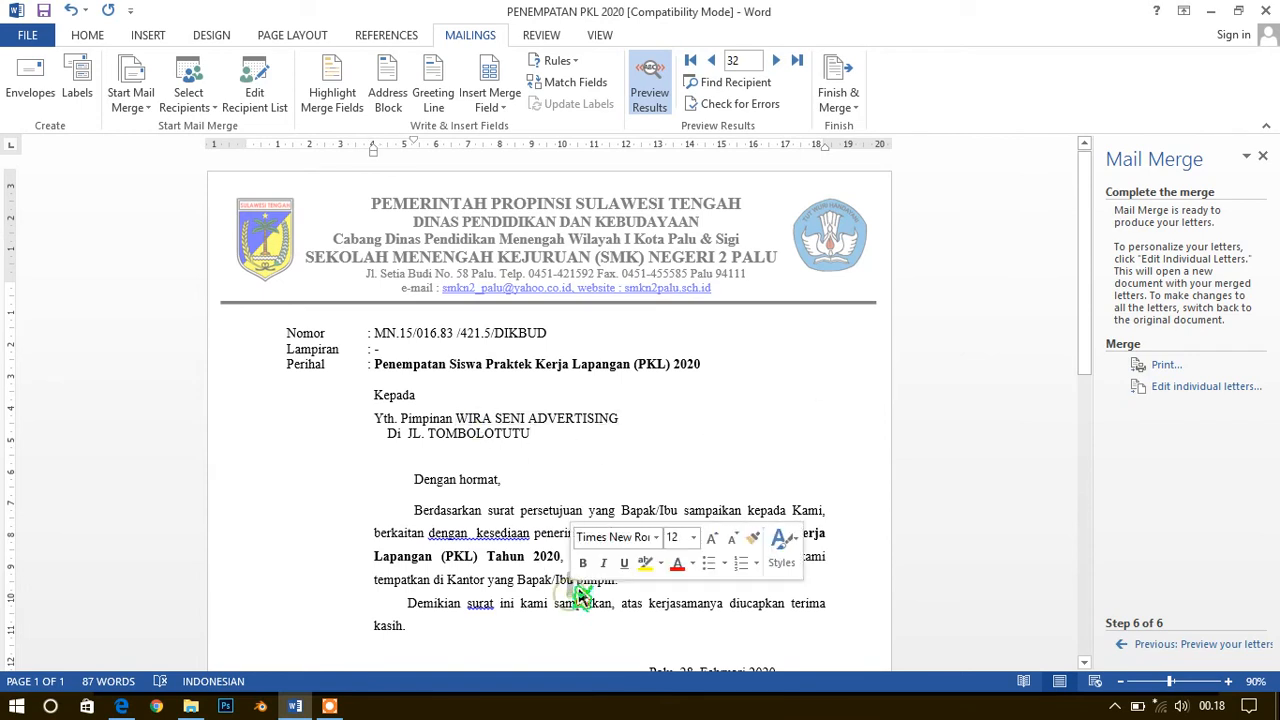
left_click(628, 592)
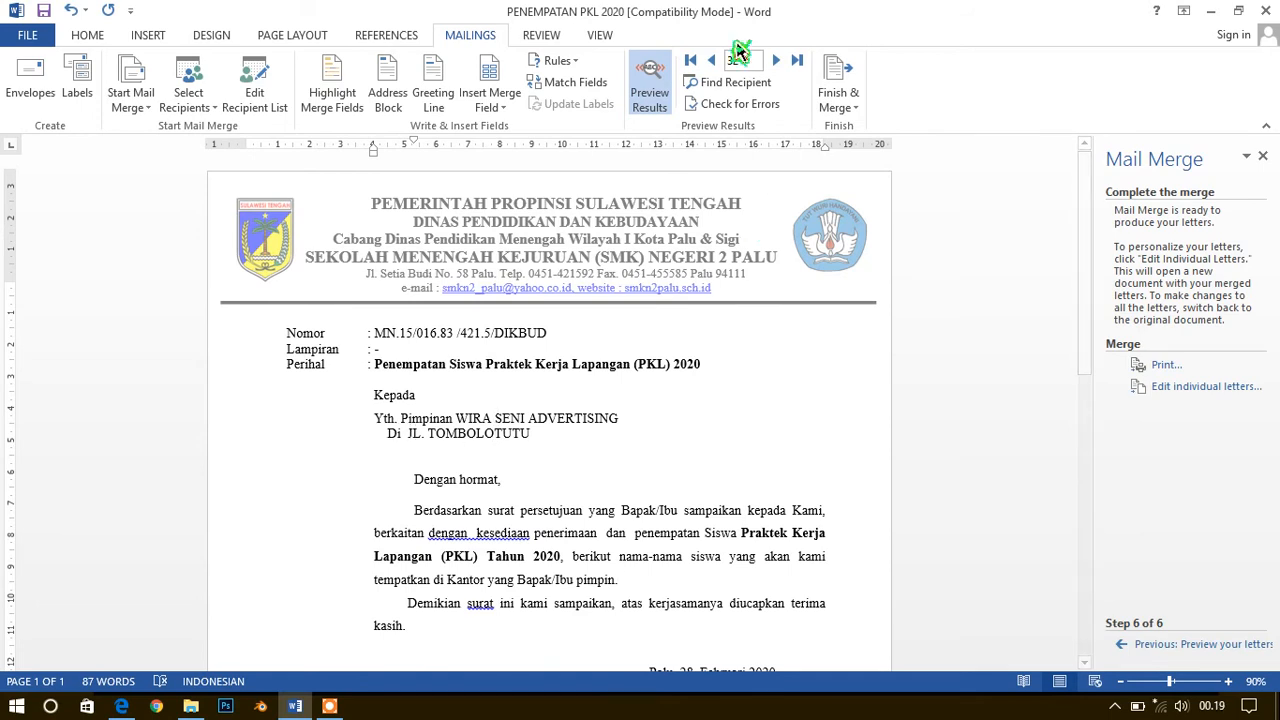
left_click(1165, 366)
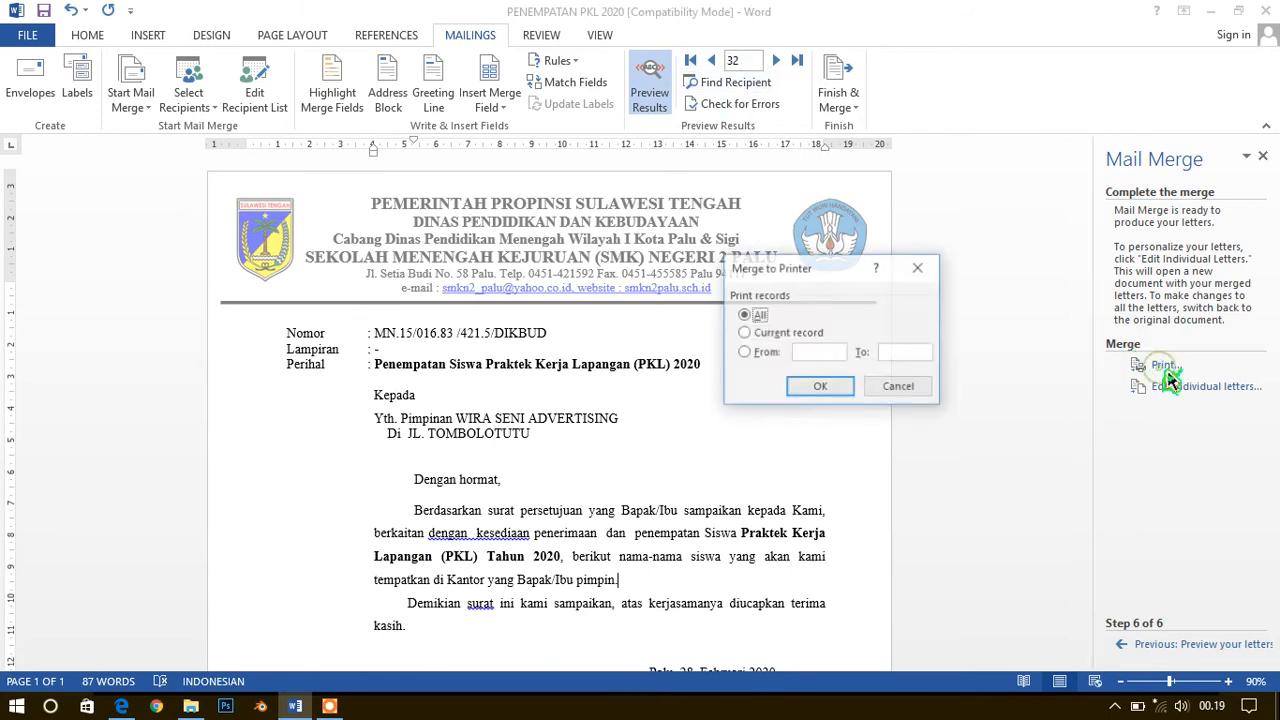
left_click(797, 352)
type("4")
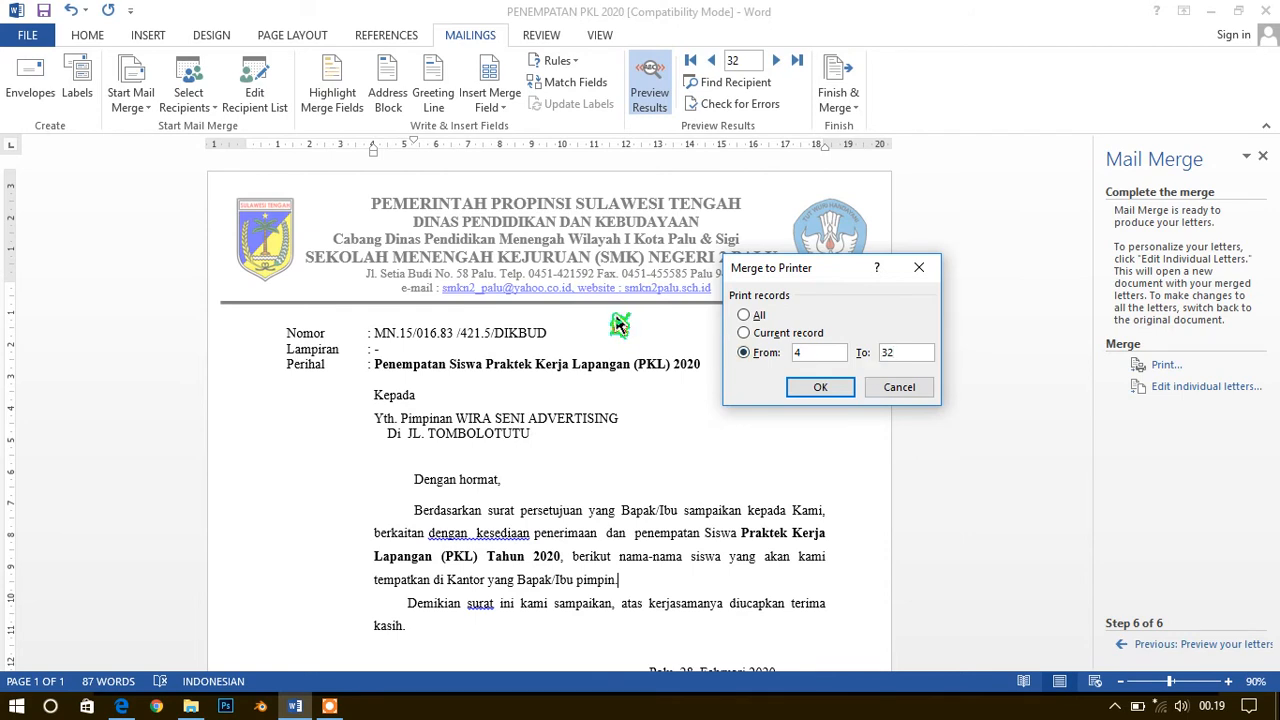
left_click(890, 398)
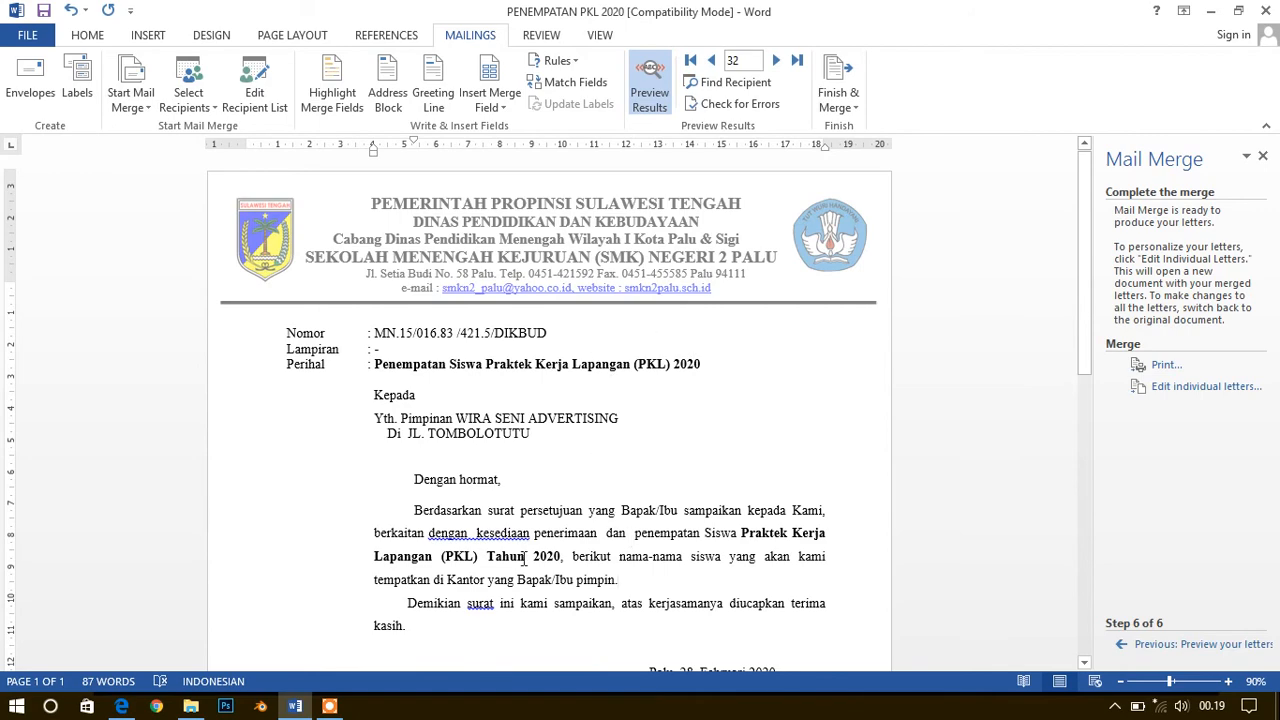
Insert three blank lines between the letter's first body paragraph and the closing paragraph beginning "Demikian surat ini kami sampaikan"
scroll(513, 555, "down", 1)
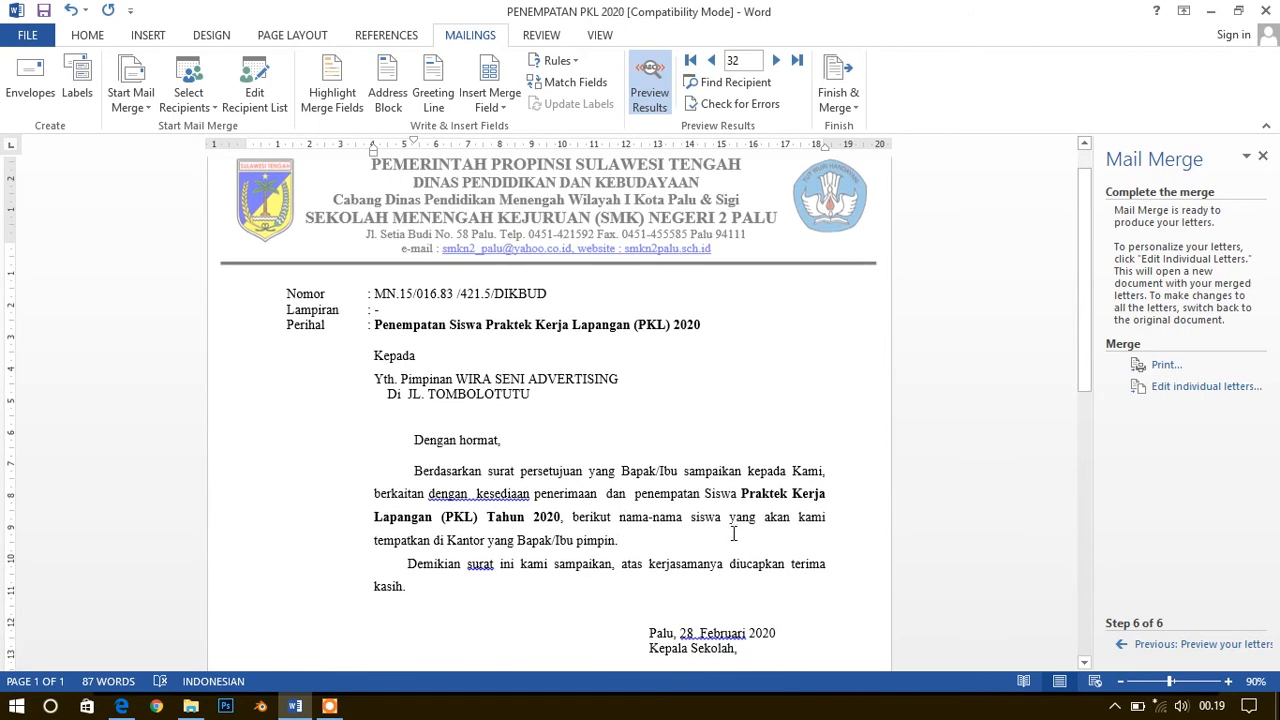
scroll(733, 534, "down", 1)
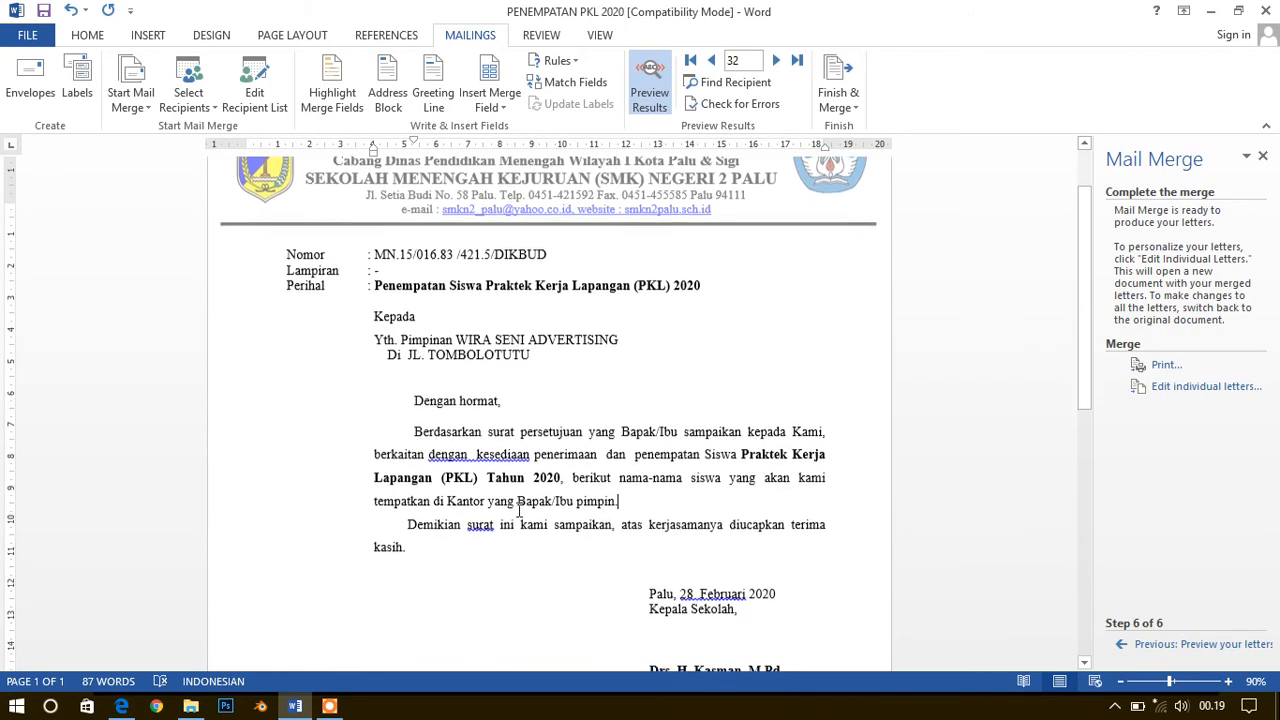
left_click(720, 511)
key("Return")
key("Return")
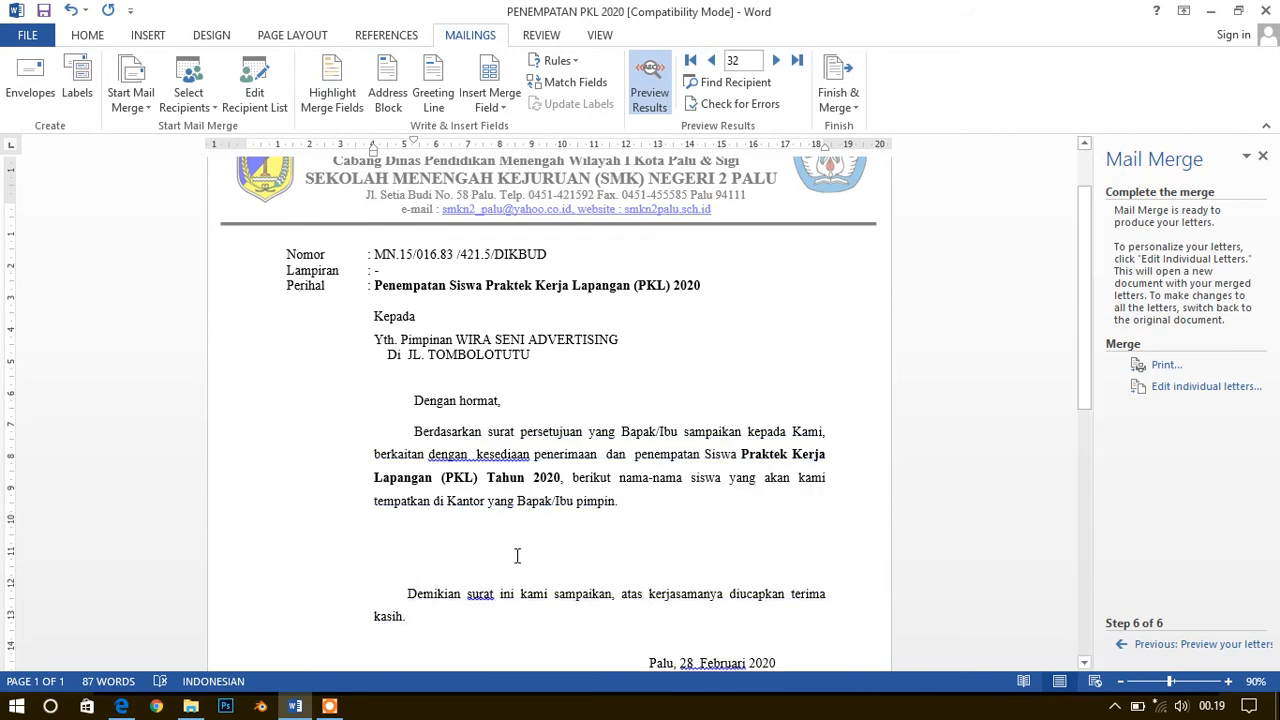
scroll(620, 534, "down", 1)
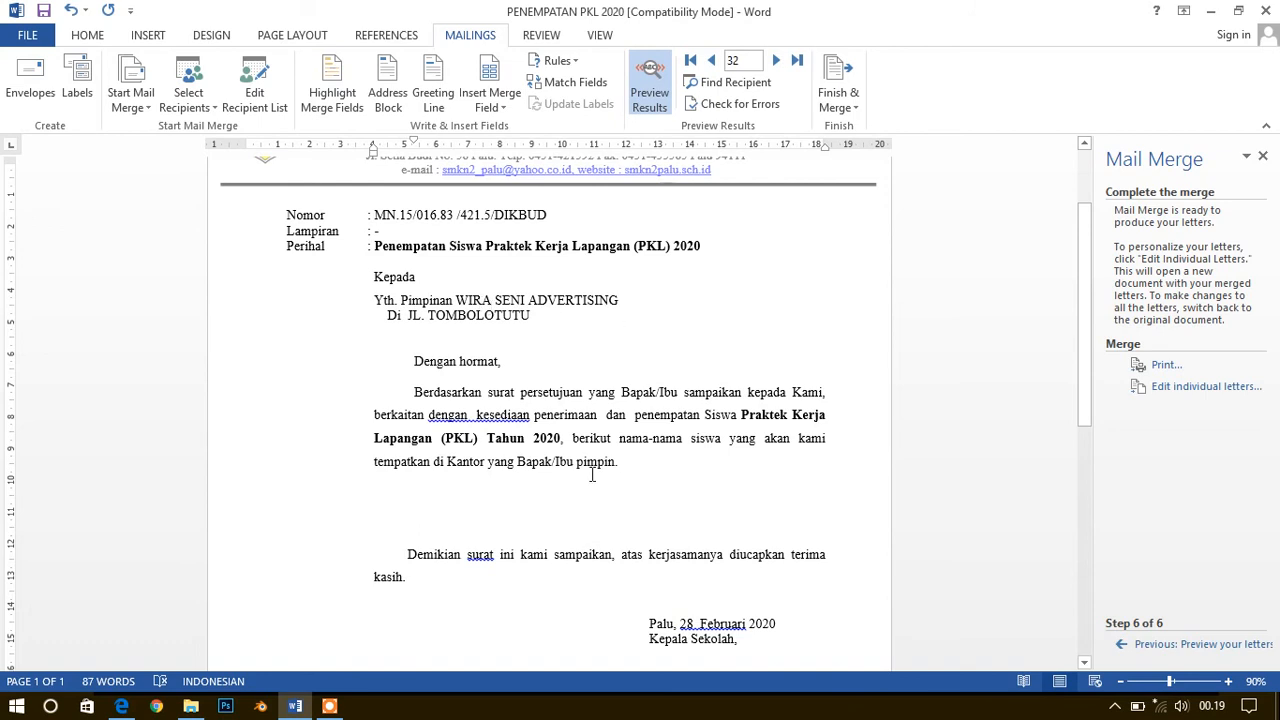
Look at the options for merging to individual letters, cancel them, and check the record numbers of the first and last recipients
left_click(1192, 390)
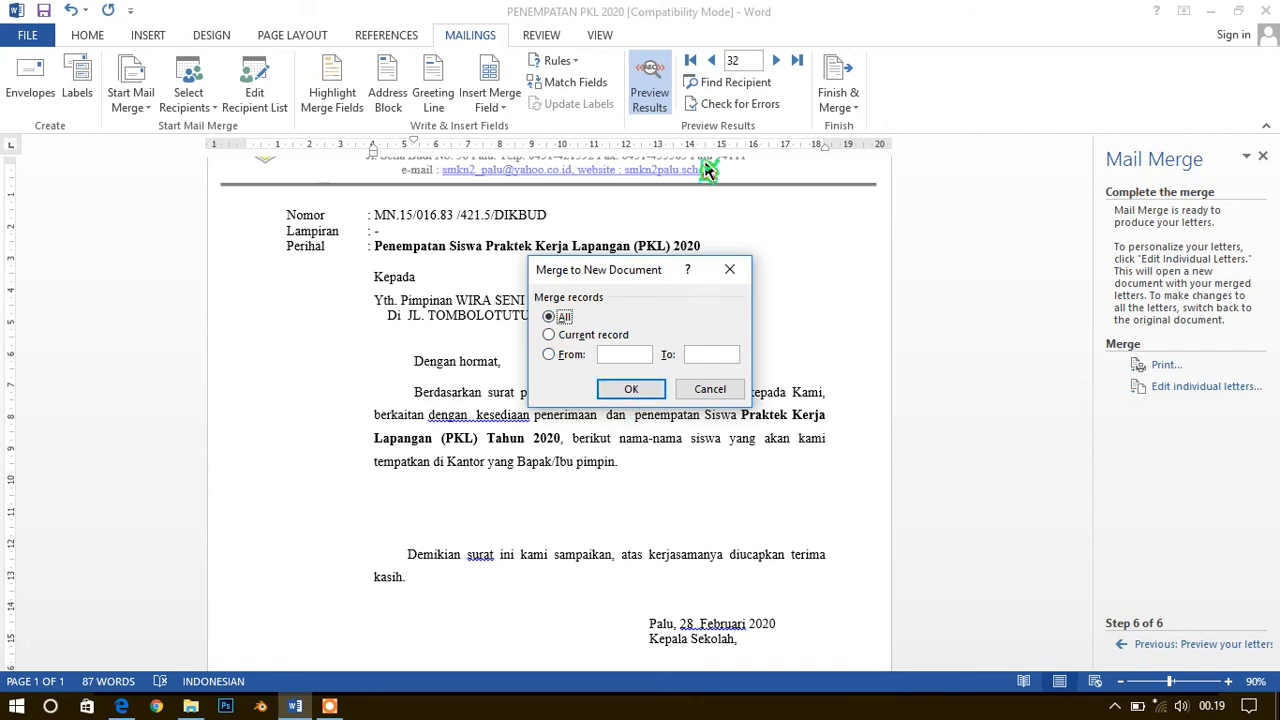
left_click(712, 390)
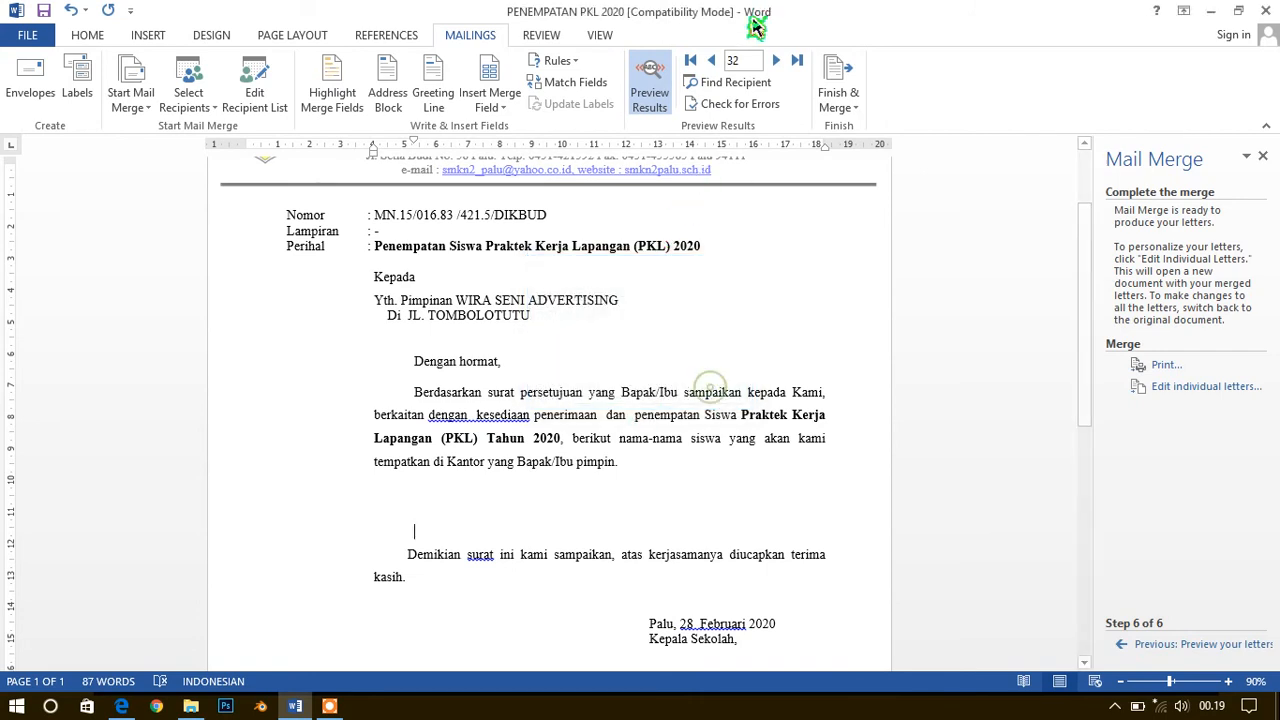
left_click(690, 60)
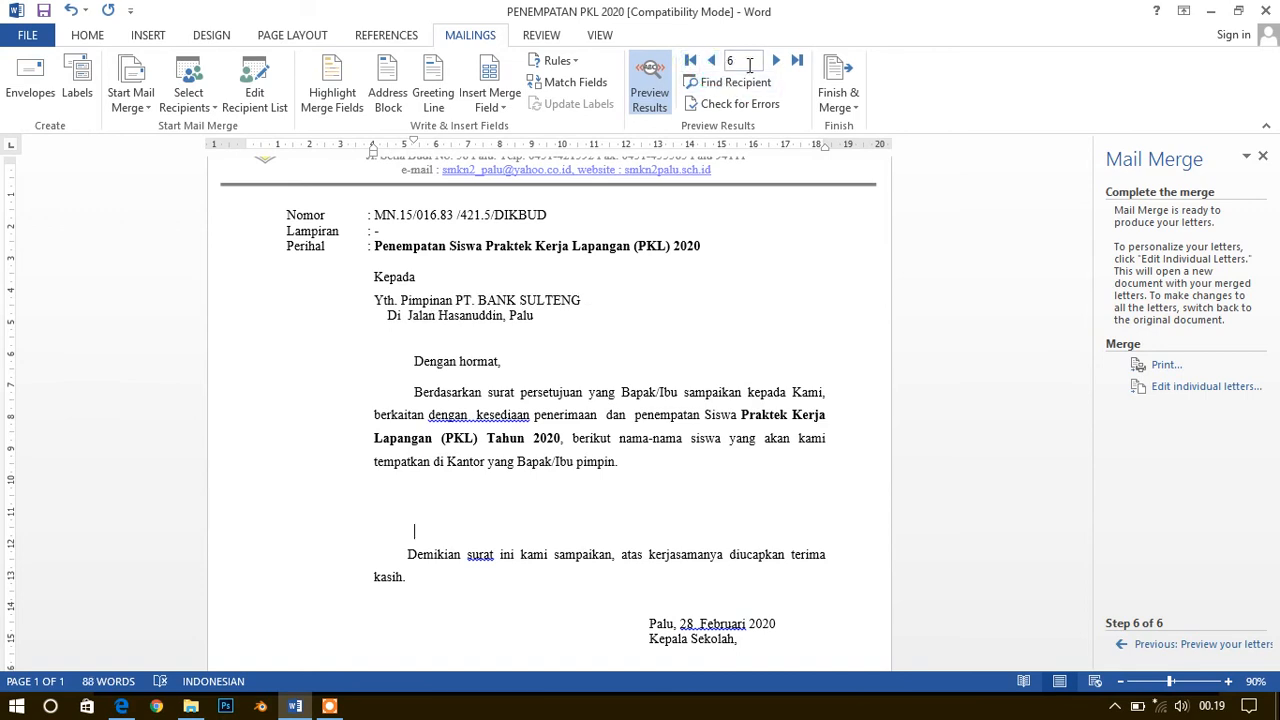
left_click(797, 68)
left_click(798, 66)
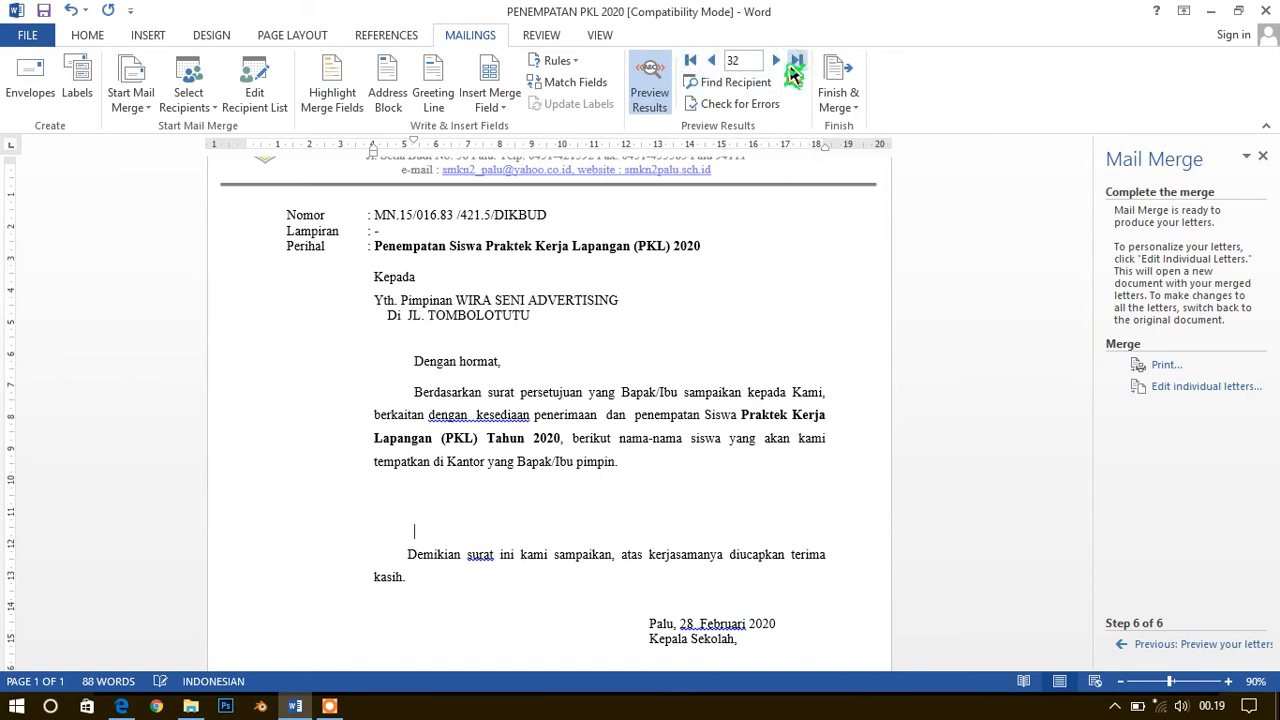
Merge records 6 to 32 into a new document of individual letters
left_click(1190, 390)
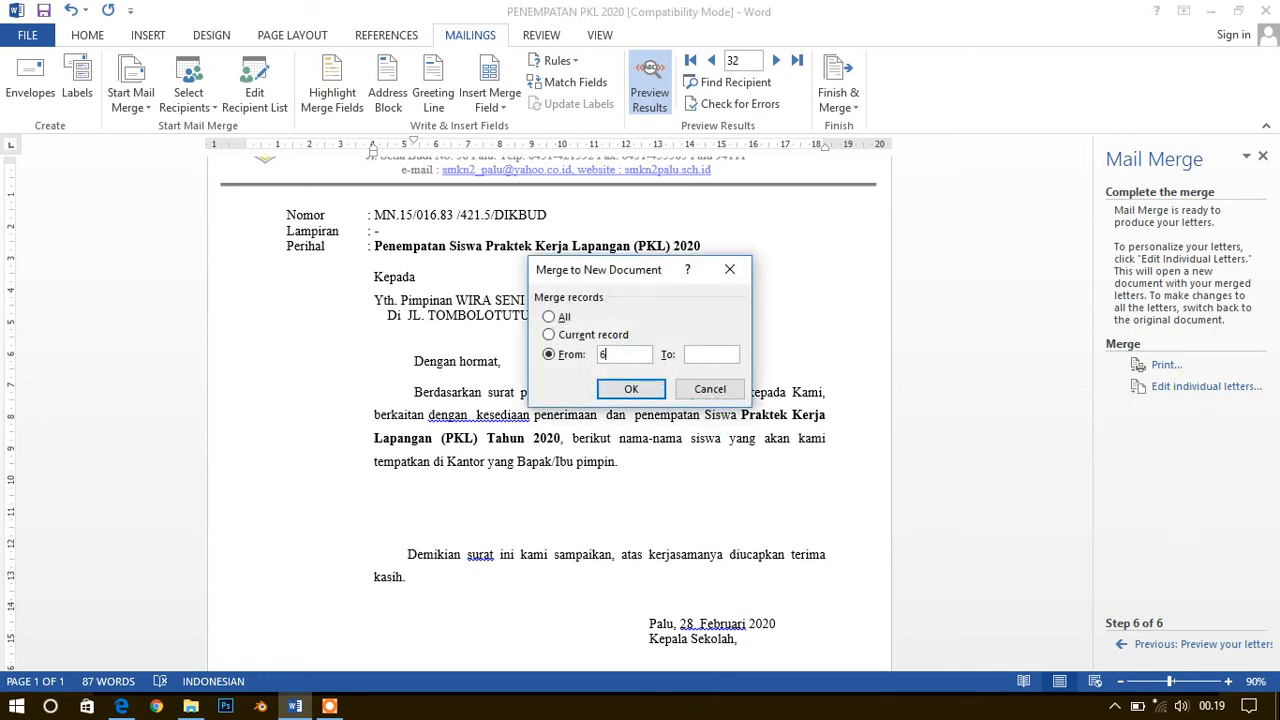
left_click(731, 356)
type("32")
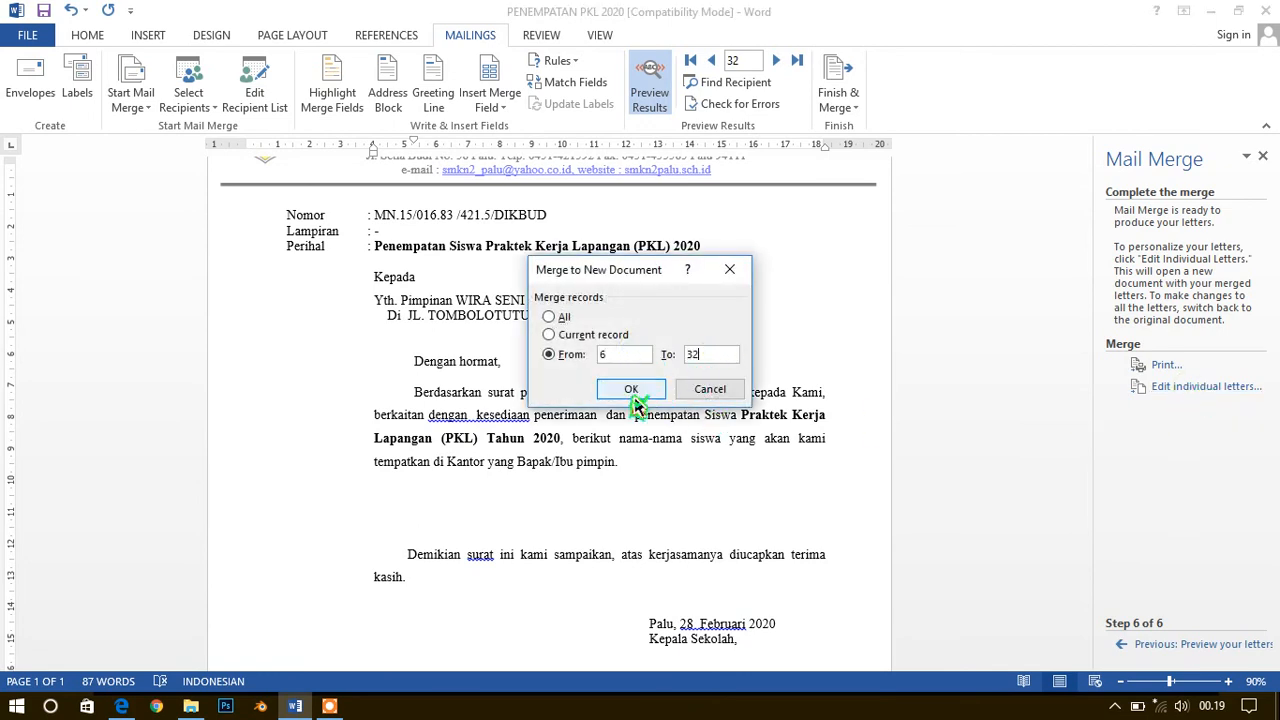
left_click(648, 389)
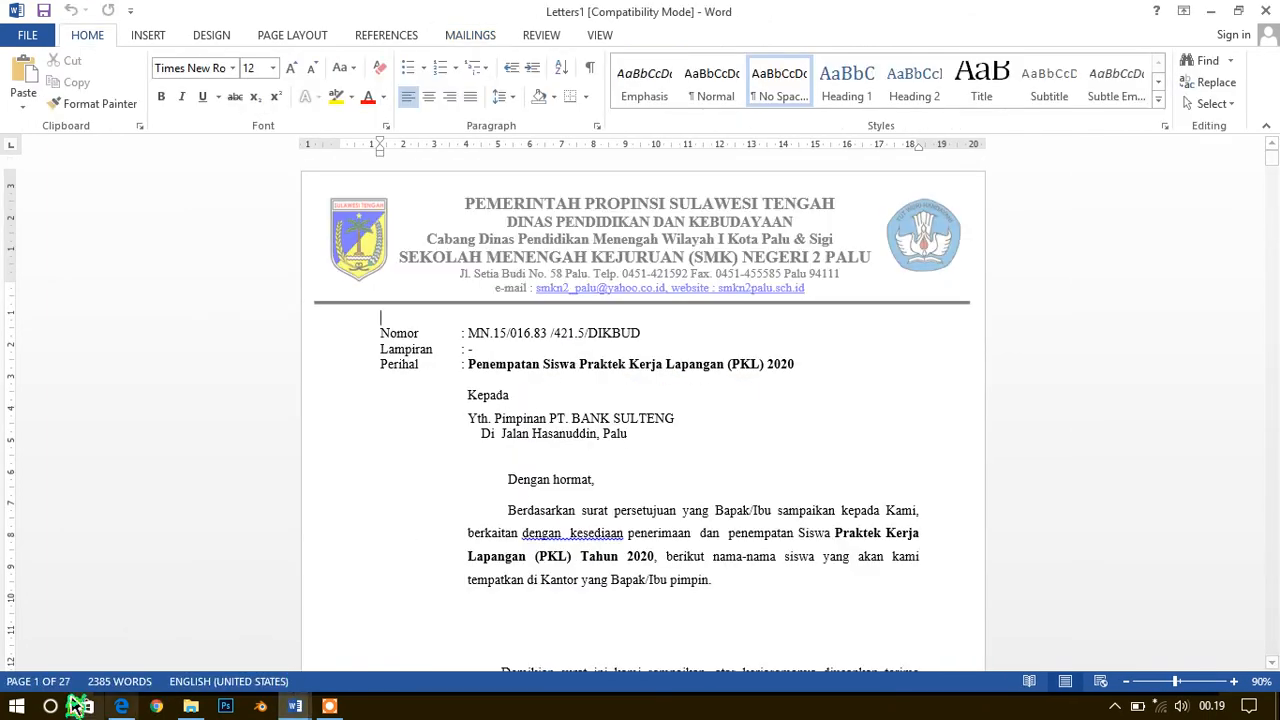
Examine the merged letters as a multi-page overview and at reading size, comparing the recipient lines of the first five letters
scroll(637, 486, "down", 6, "ctrl")
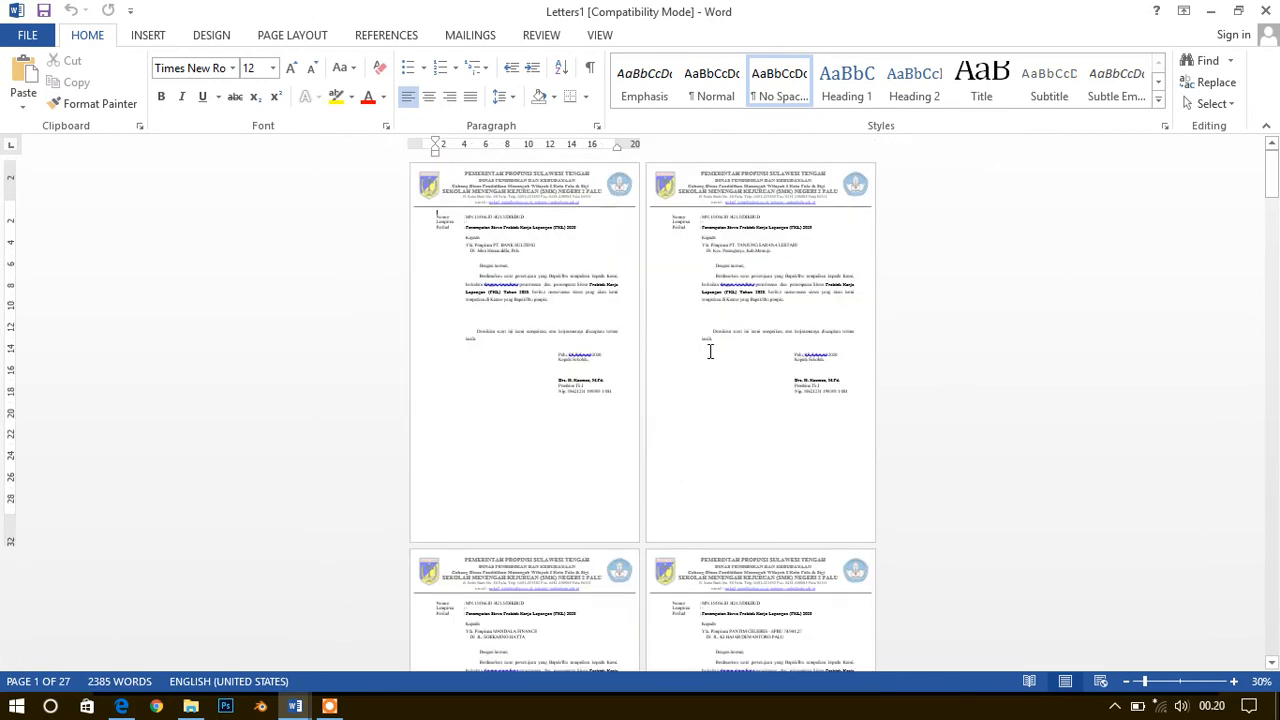
scroll(710, 351, "up", 7, "ctrl")
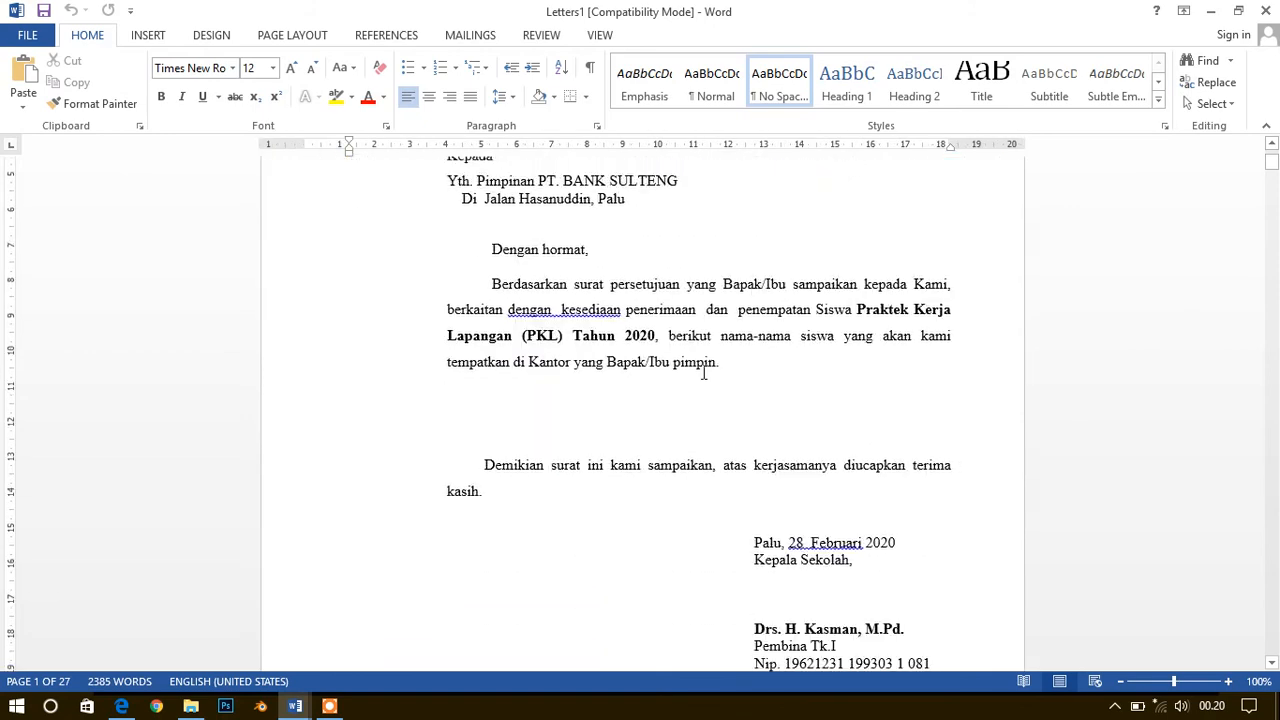
scroll(583, 357, "up", 3)
scroll(583, 360, "down", 10)
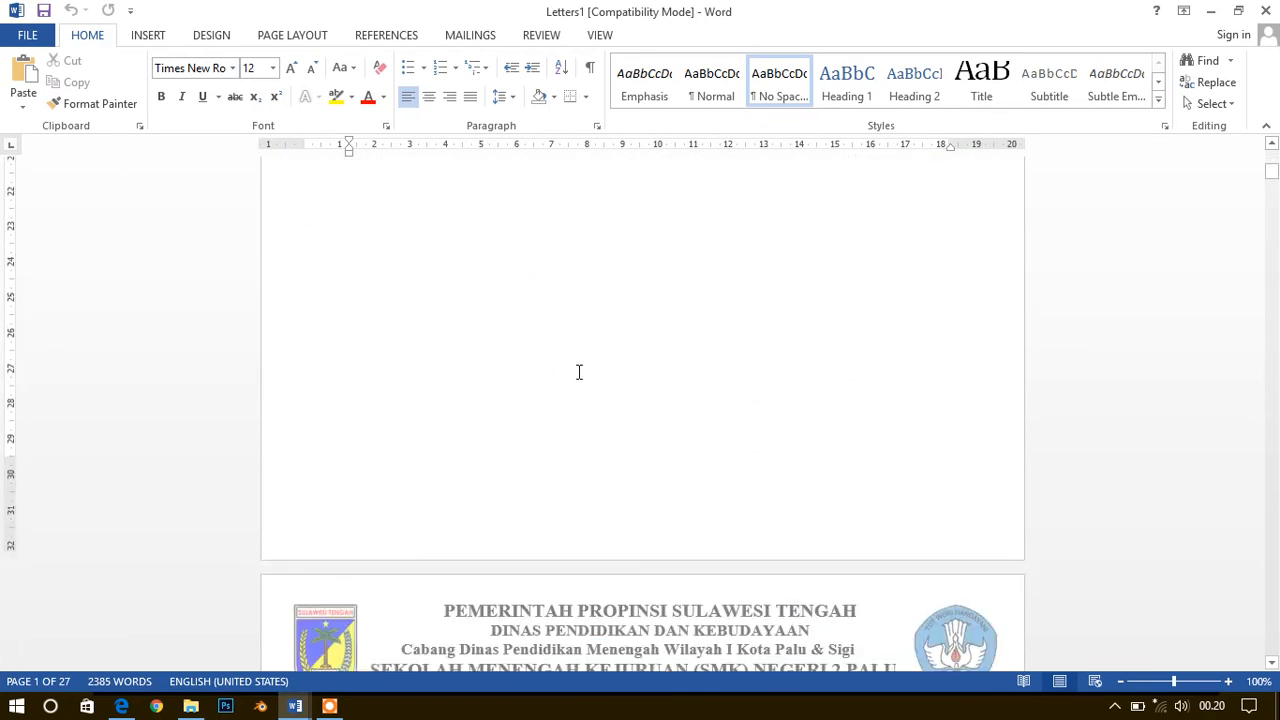
scroll(578, 372, "down", 9)
scroll(633, 342, "down", 10)
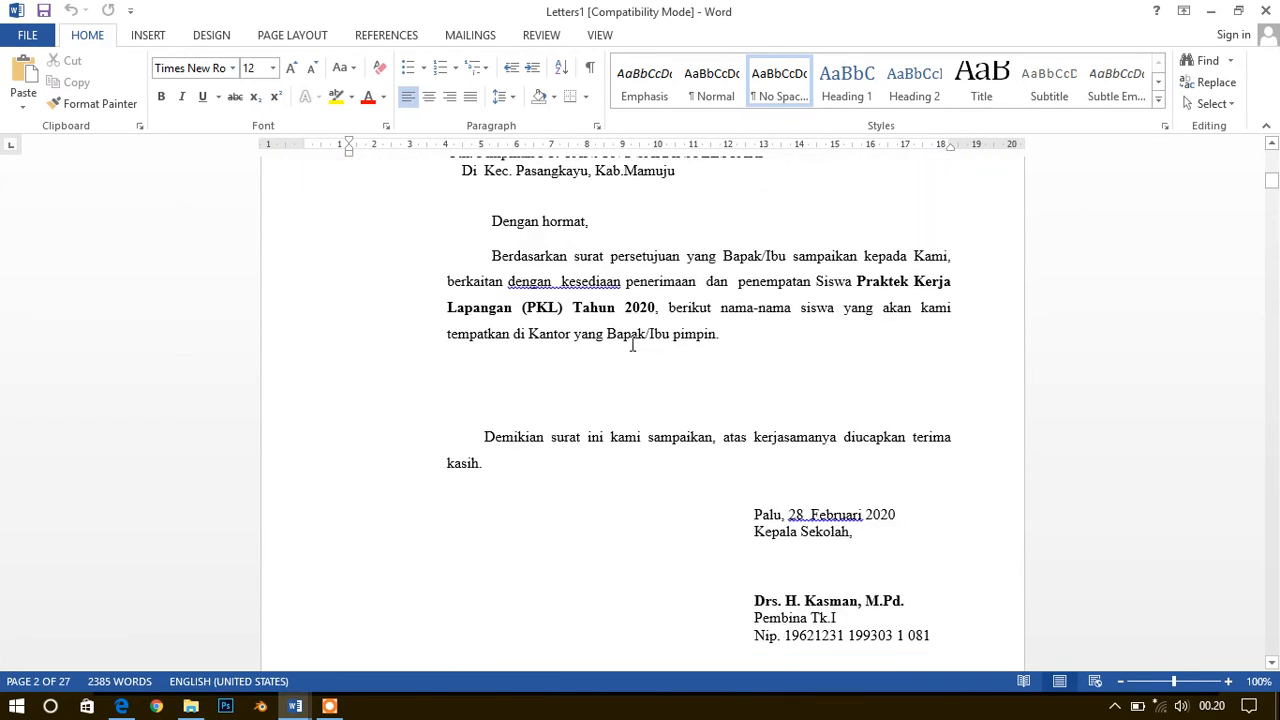
scroll(597, 320, "down", 10)
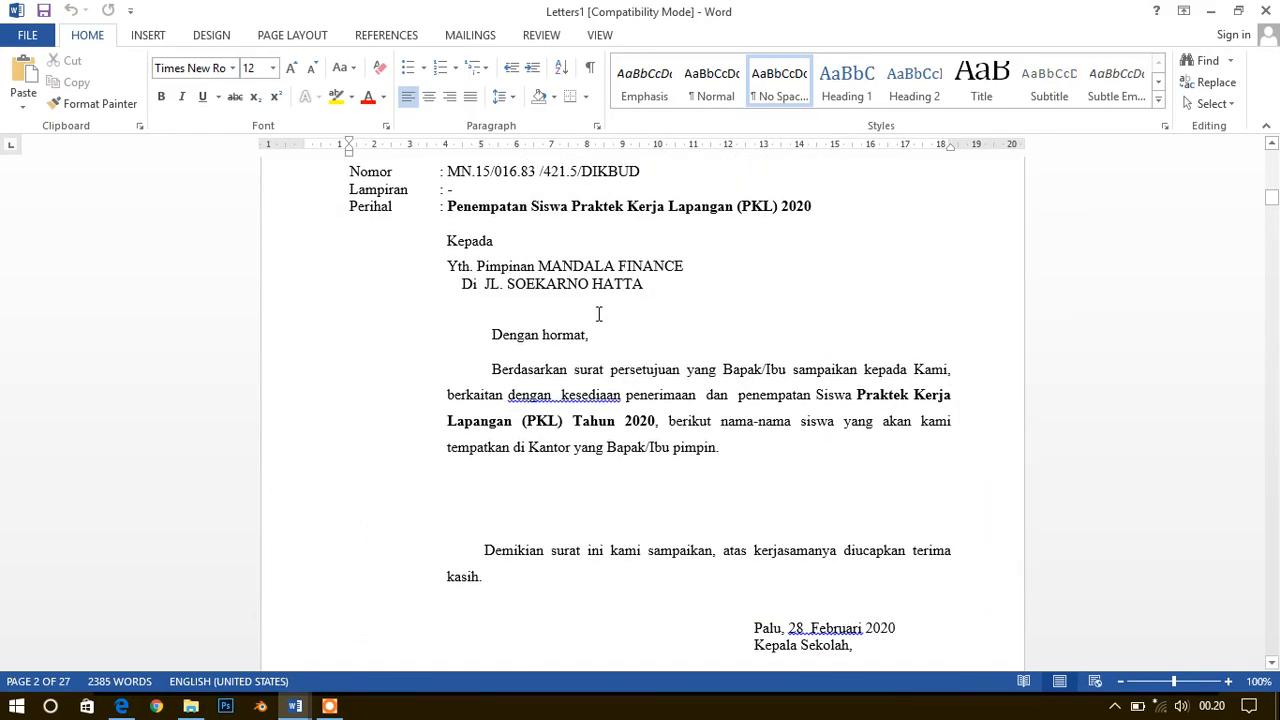
scroll(597, 330, "down", 10)
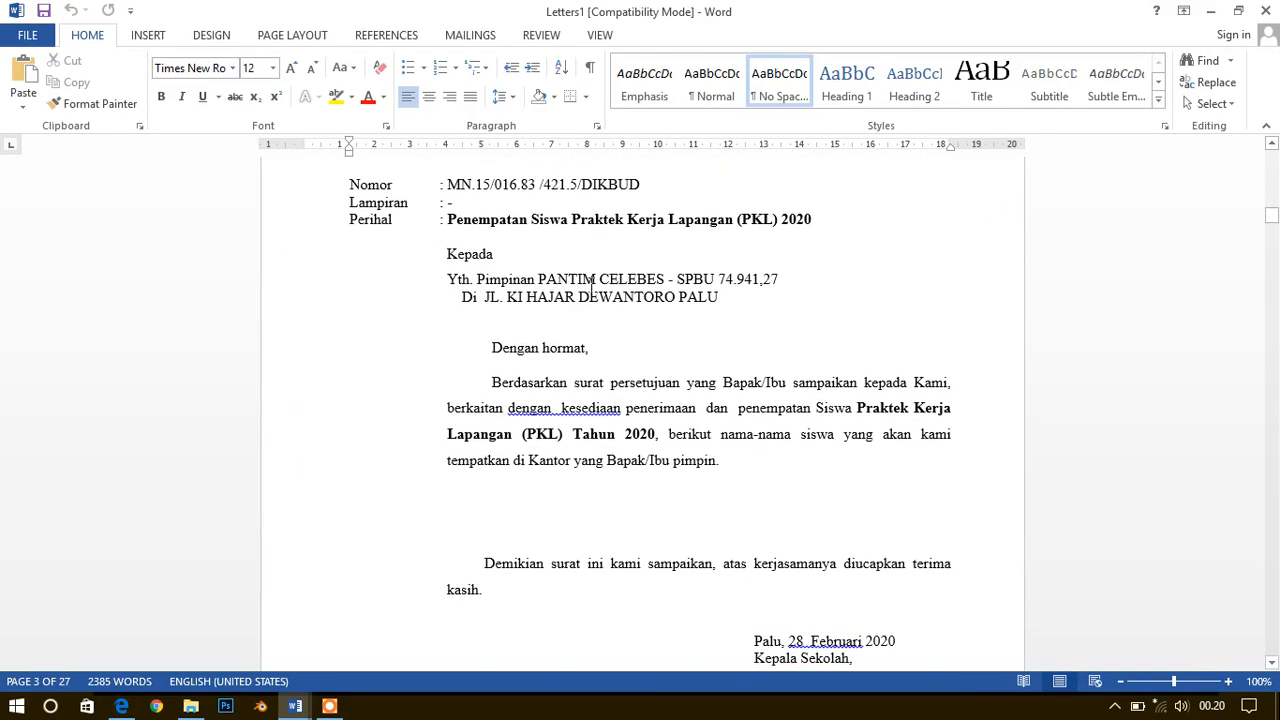
scroll(630, 420, "down", 2)
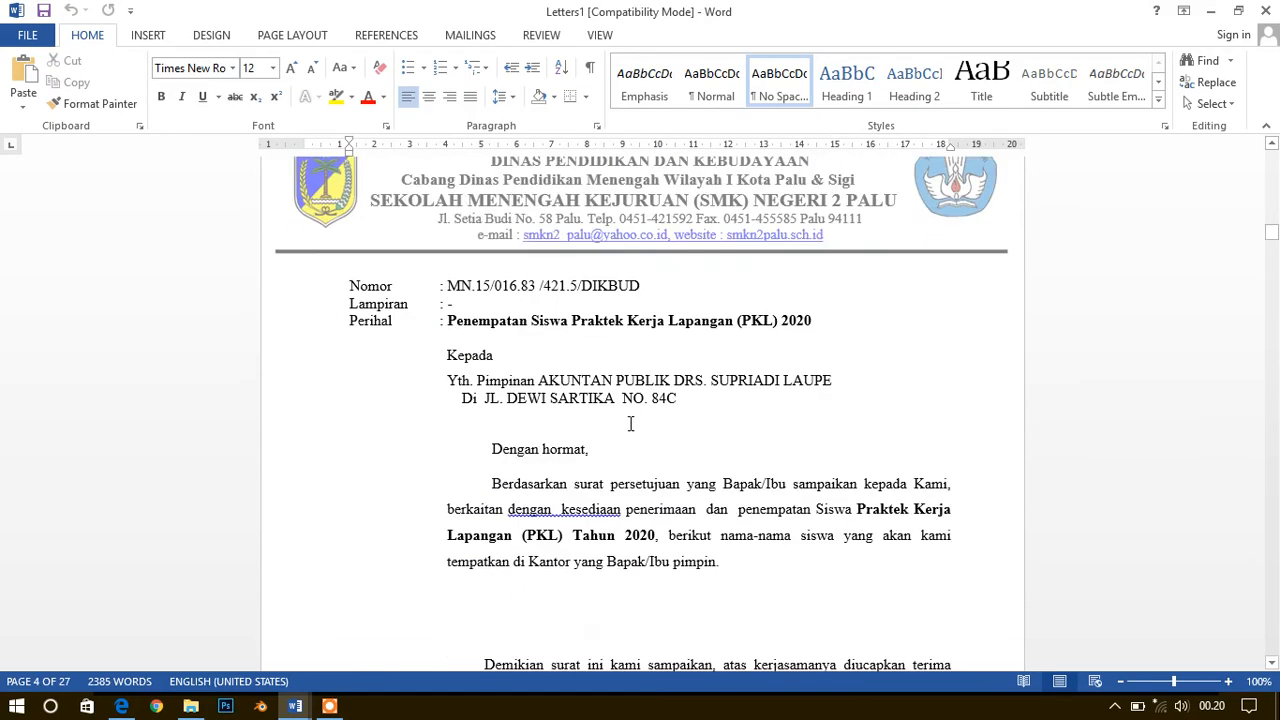
scroll(623, 380, "up", 10)
scroll(622, 383, "up", 20)
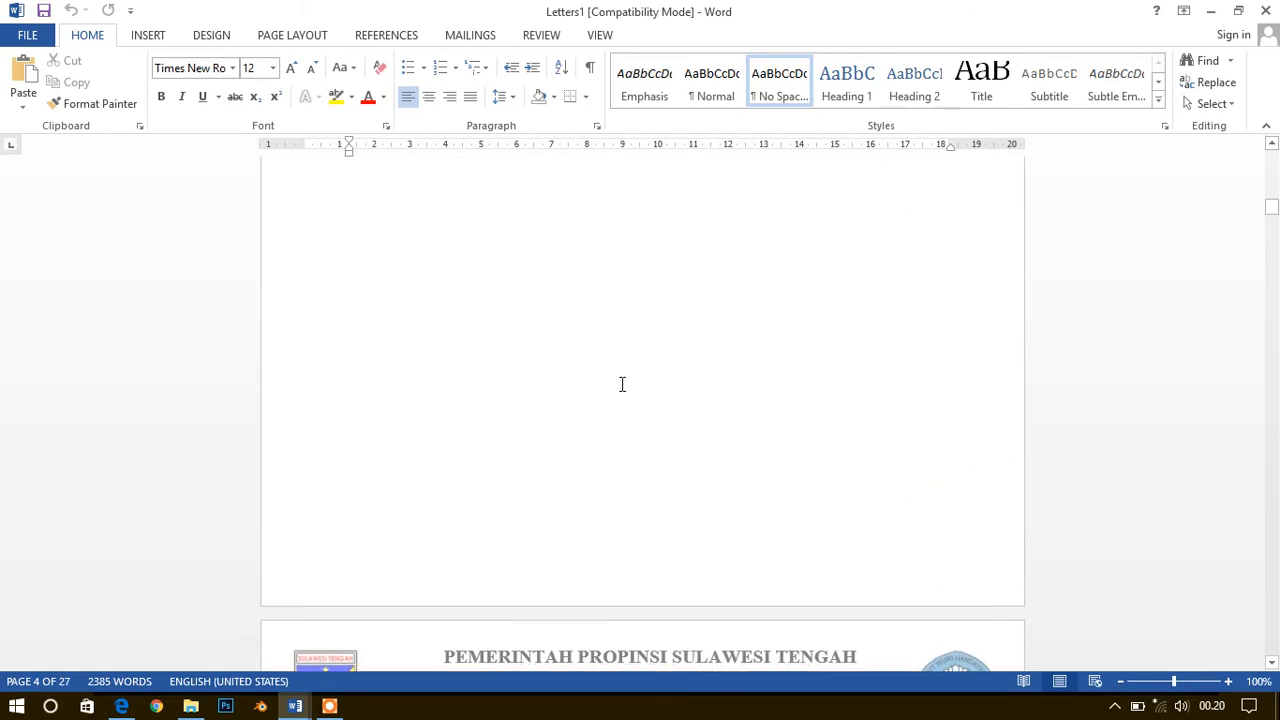
scroll(621, 385, "up", 15)
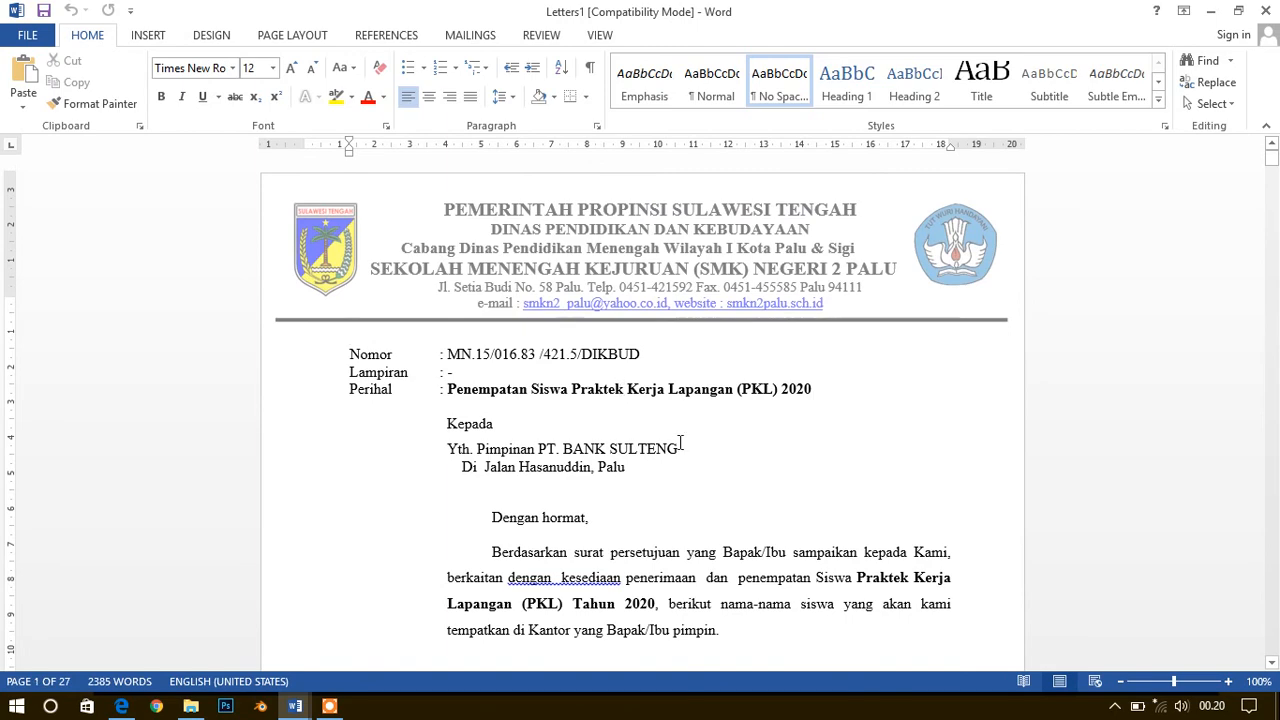
Go through the first three merged letters, placing the cursor in the blank area above each closing paragraph
scroll(680, 443, "down", 8)
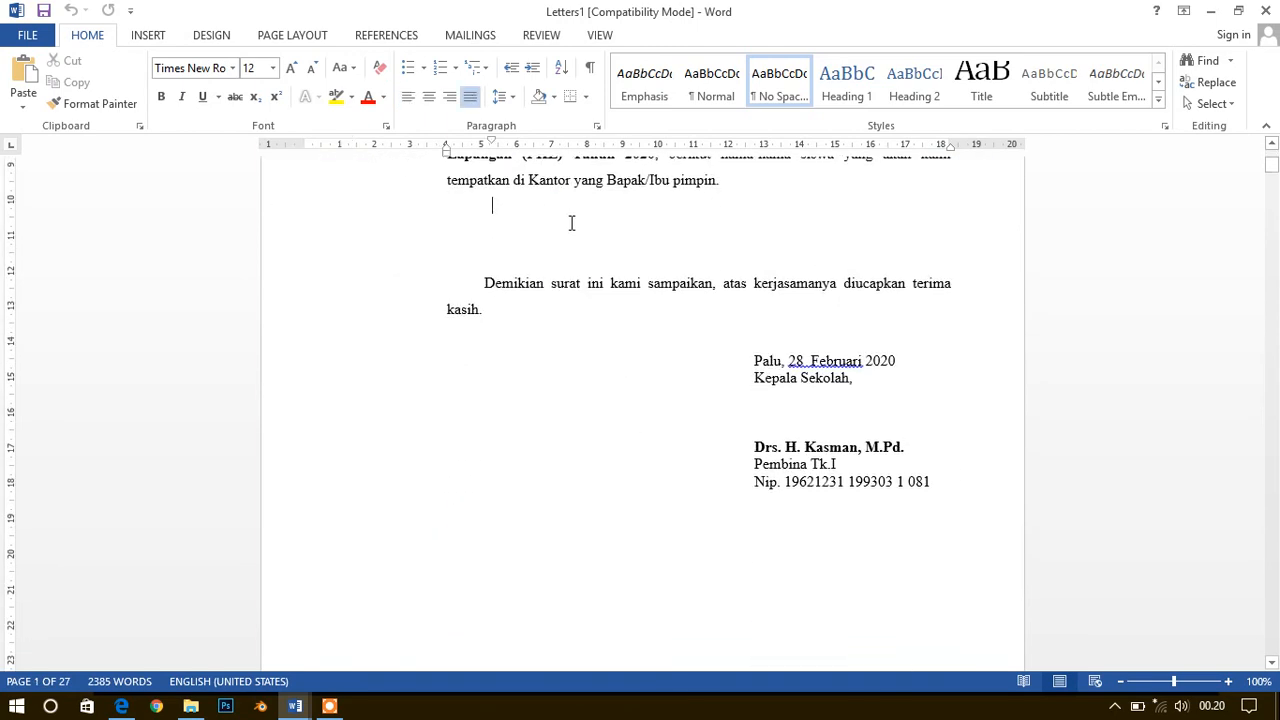
scroll(629, 250, "down", 12)
scroll(729, 457, "down", 4)
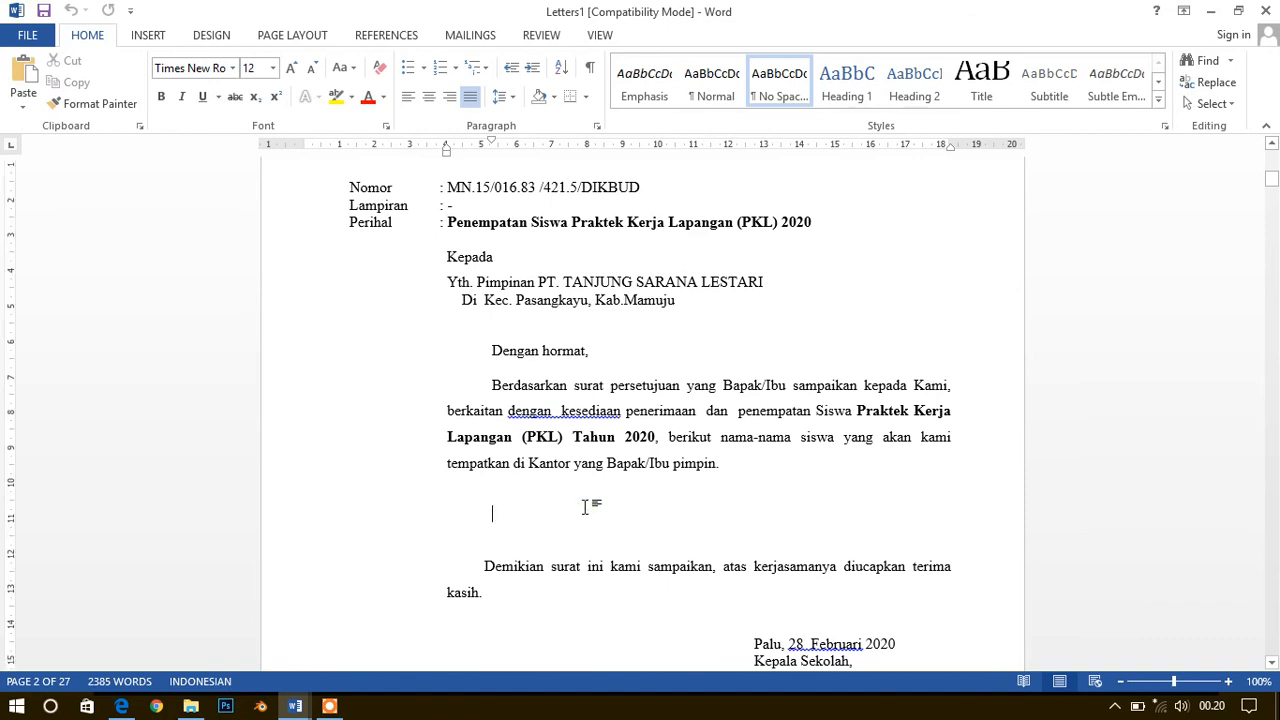
scroll(586, 508, "down", 18)
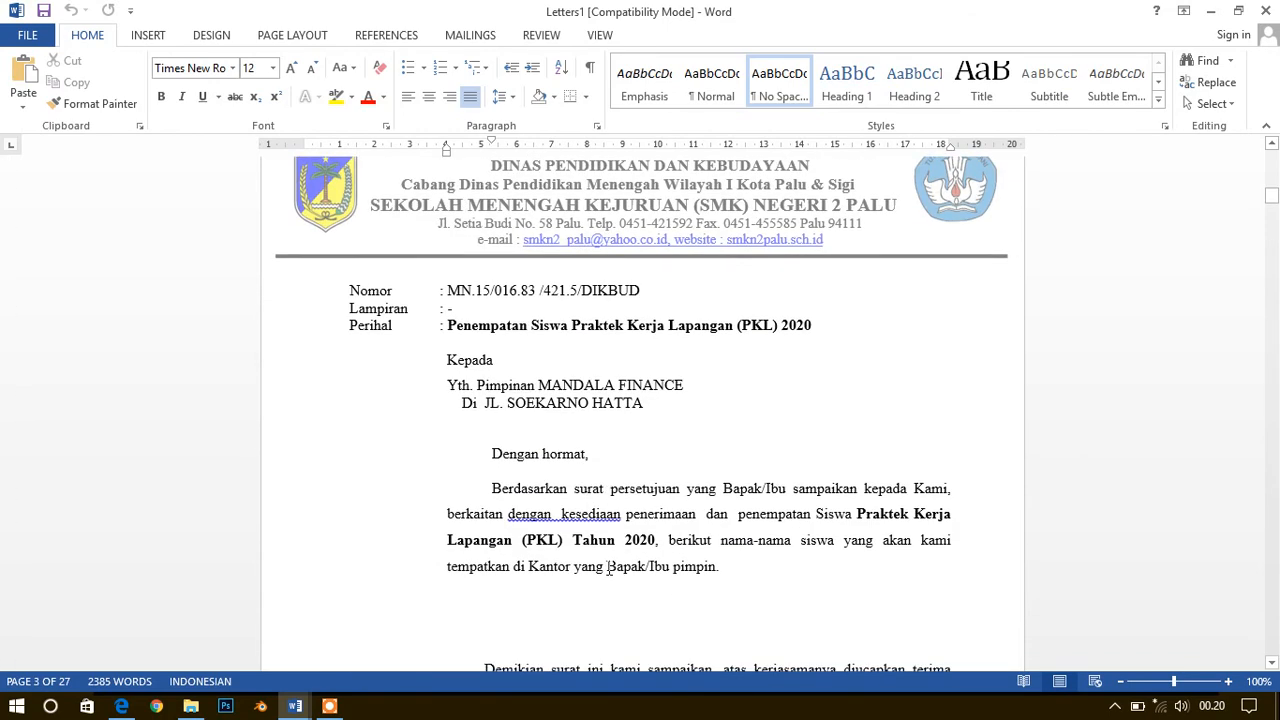
scroll(608, 567, "down", 3)
left_click(607, 451)
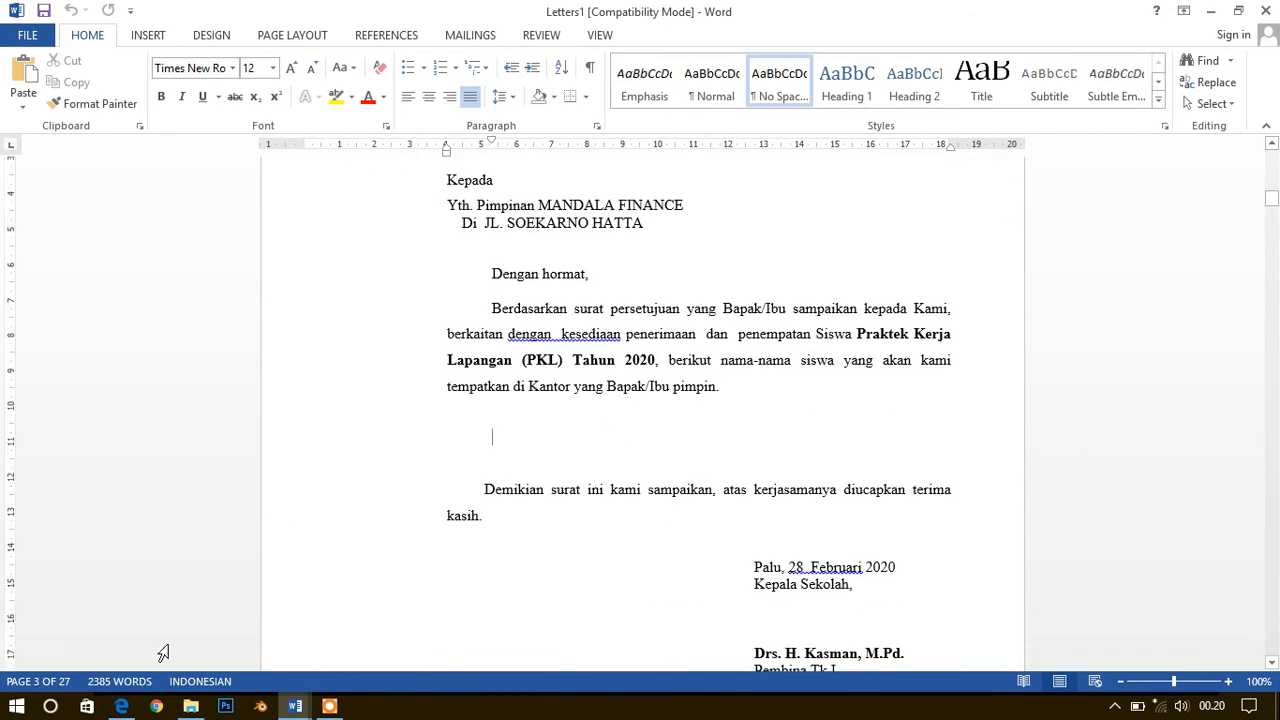
Switch to the Praktikum Simkomdig PDF in Microsoft Edge to view the practice invitation letter with its merge fields
left_click(121, 706)
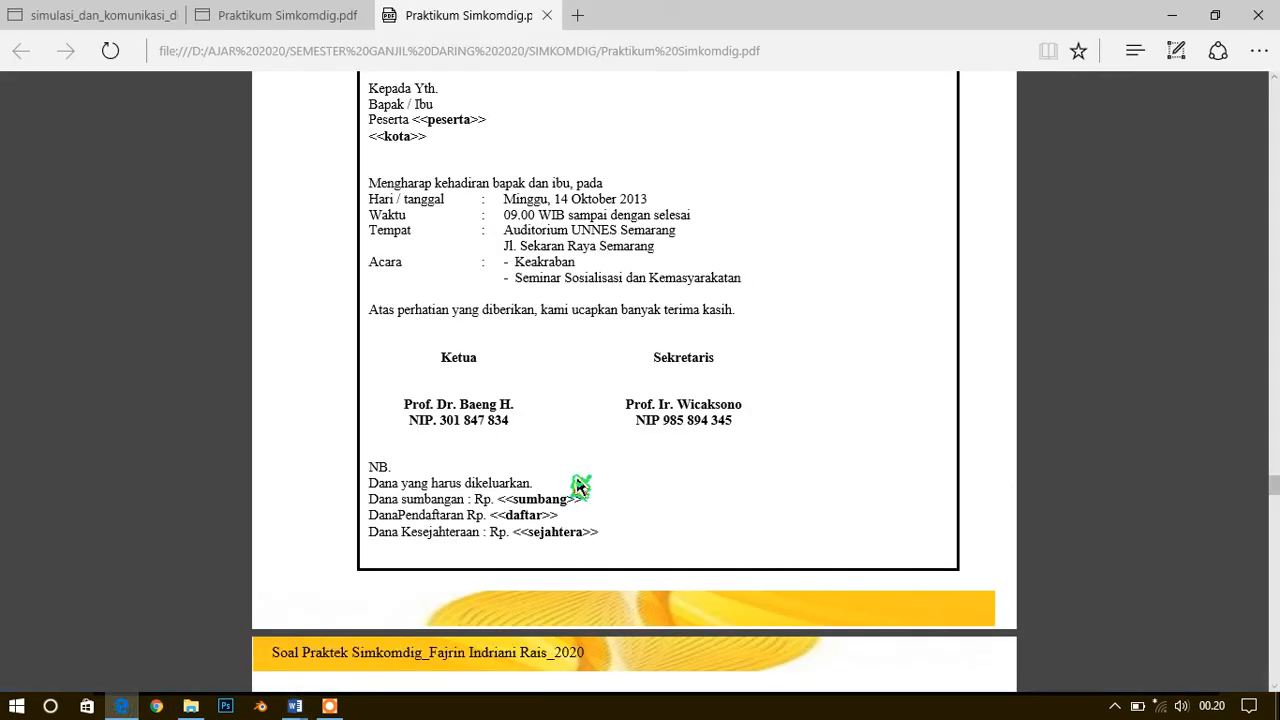